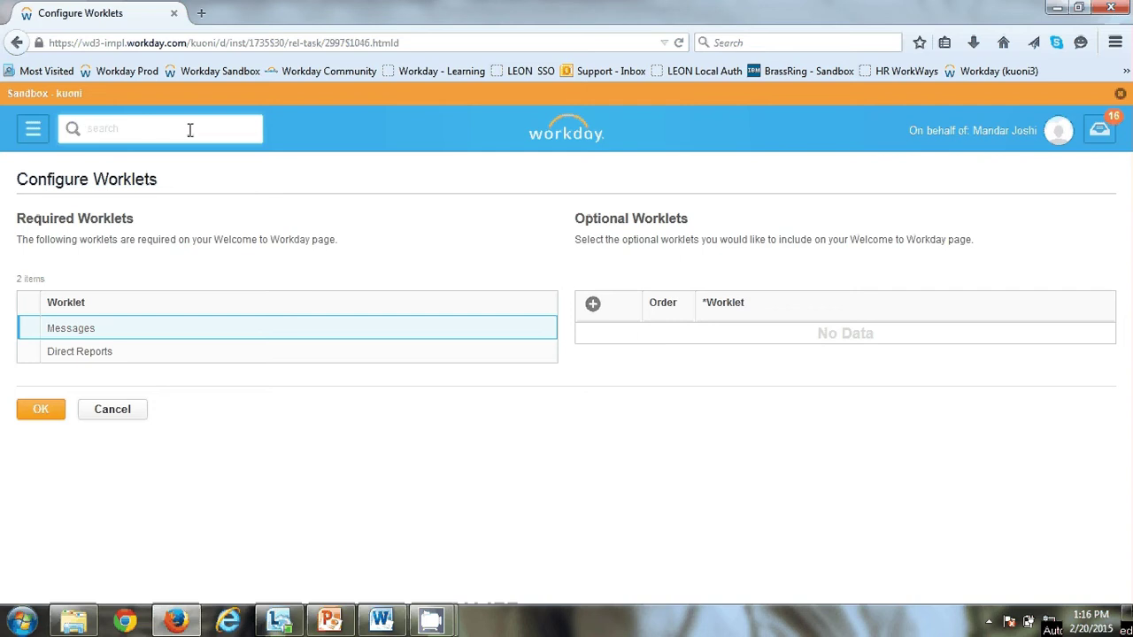
# Step: Search 'create job re' and open the Create Job Requisition task
pyautogui.write('create job re')
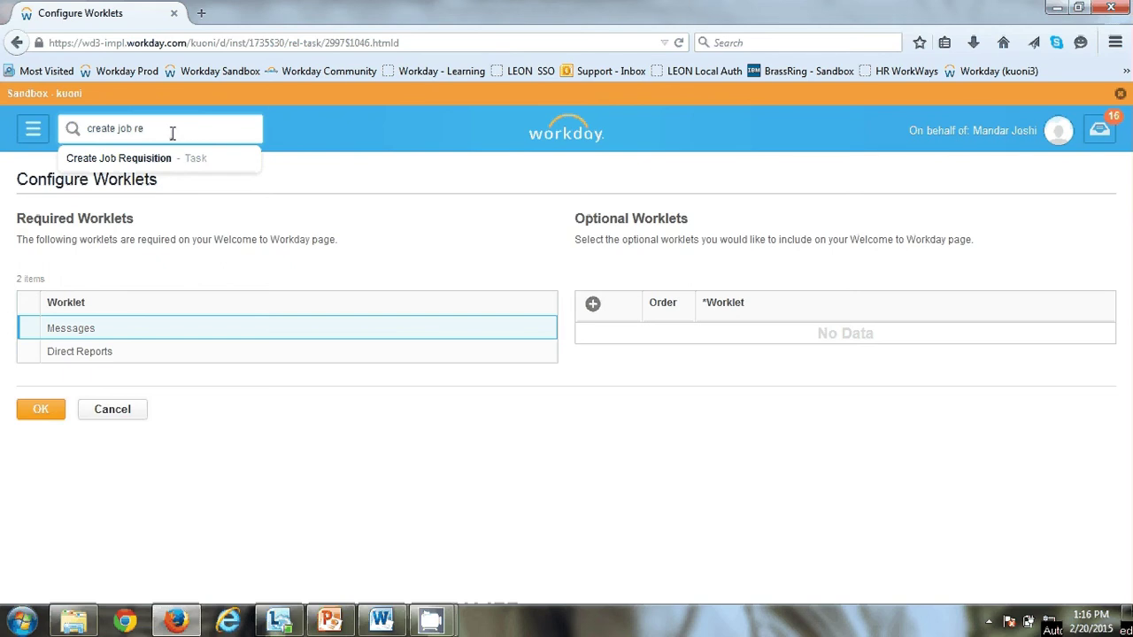
pyautogui.click(147, 162)
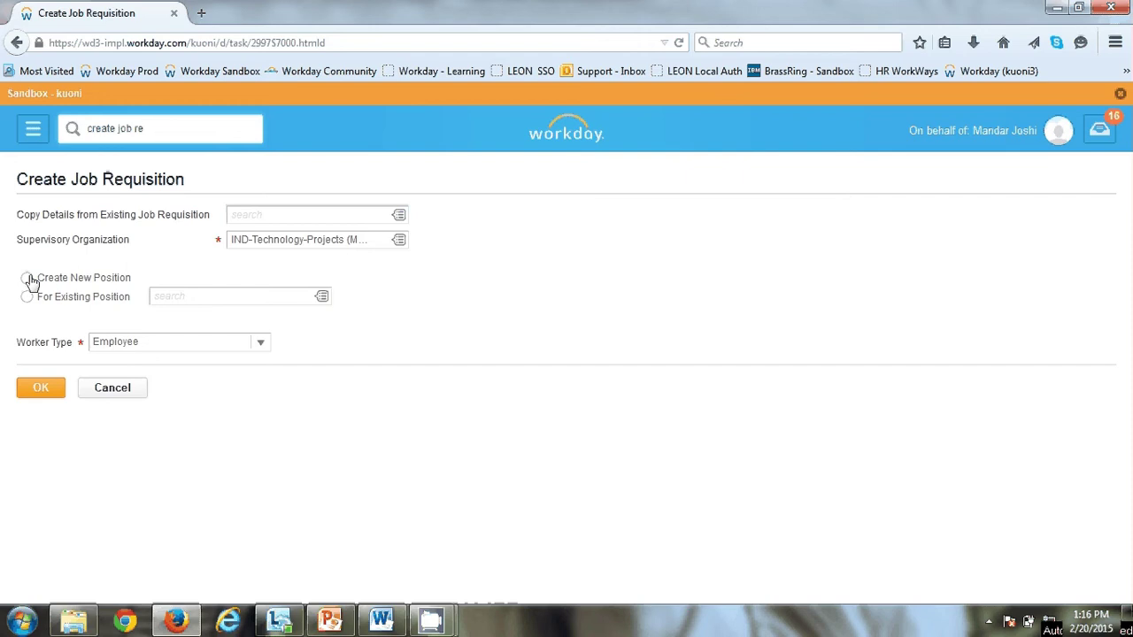
# Step: Start the requisition as Create New Position with Employee as the worker type
pyautogui.click(27, 279)
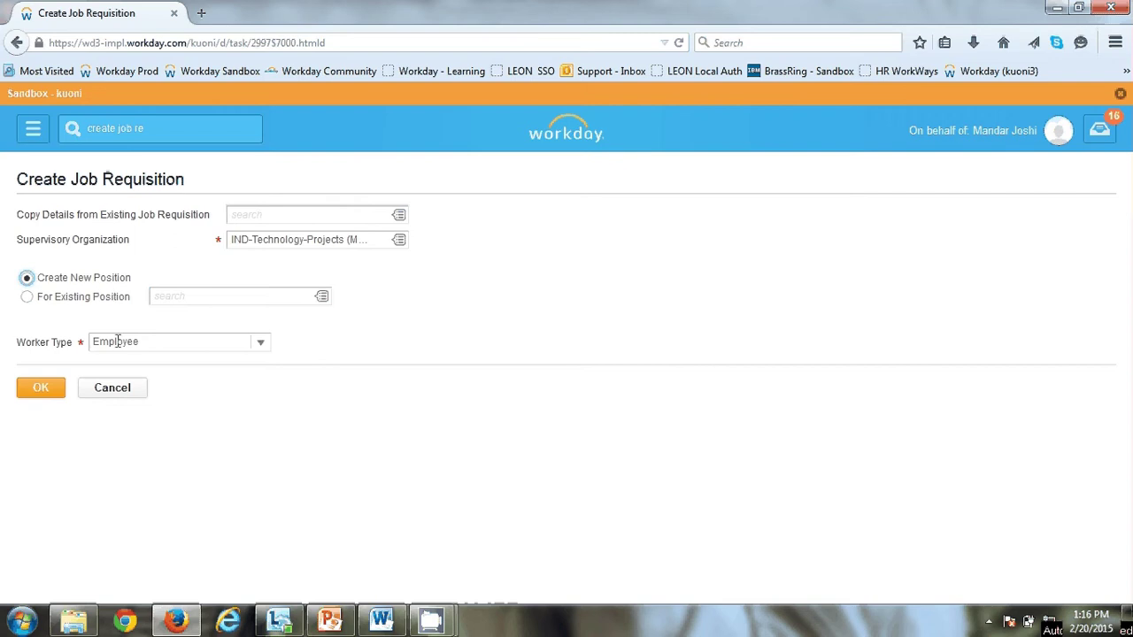
pyautogui.click(261, 343)
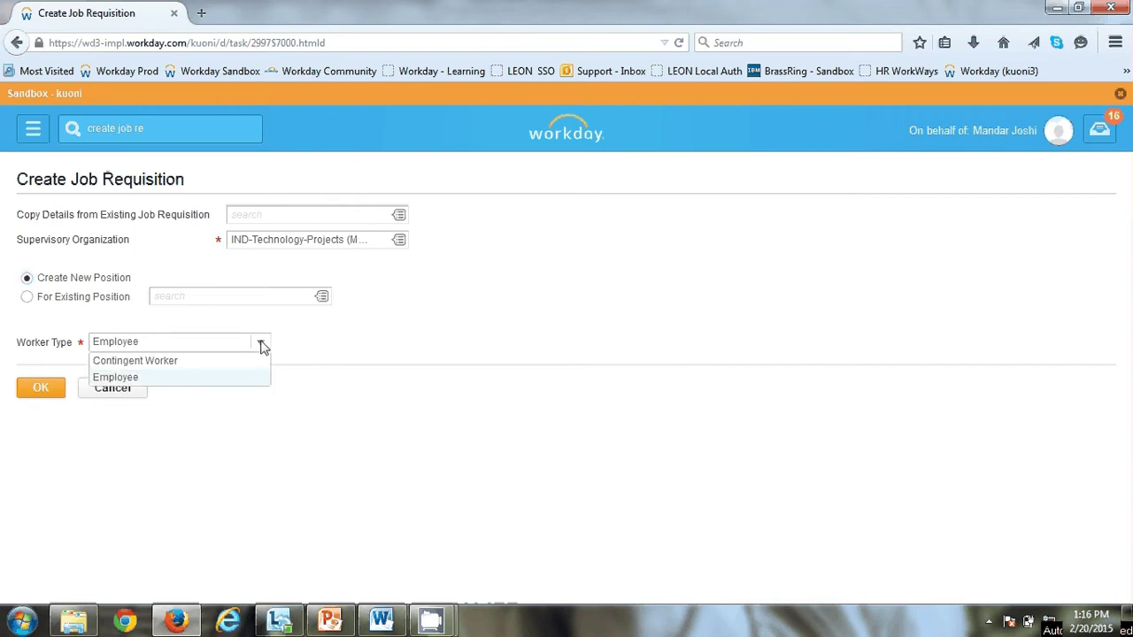
pyautogui.click(106, 377)
pyautogui.click(45, 398)
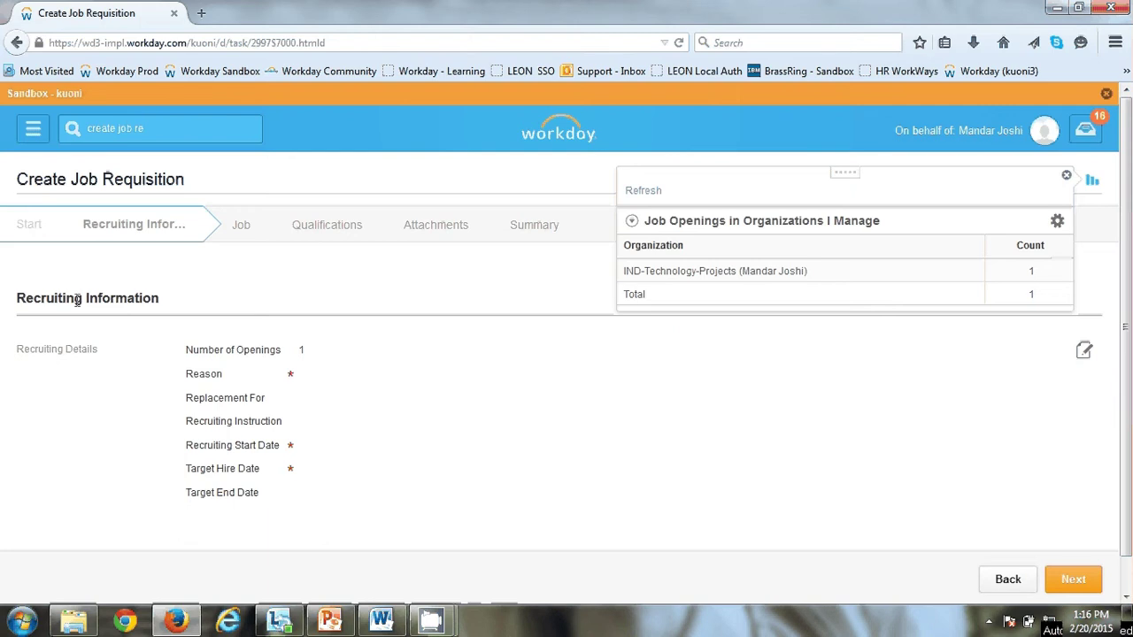
# Step: Set the requisition Reason to Create Job Requisition > Recruiting > Budgeted
pyautogui.click(318, 371)
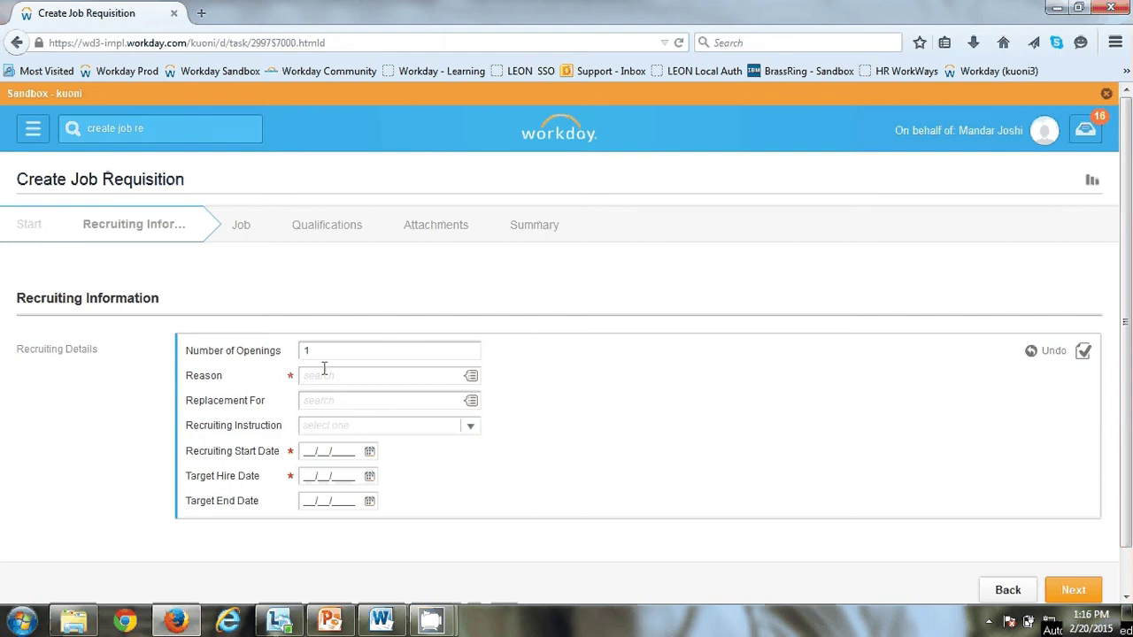
pyautogui.click(322, 377)
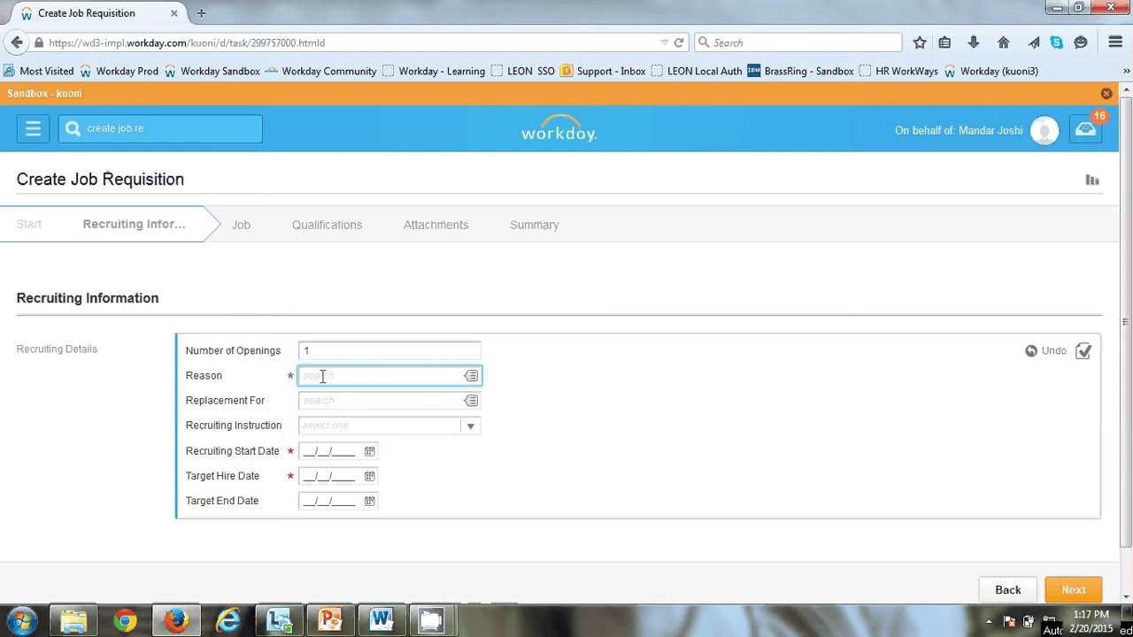
pyautogui.click(472, 376)
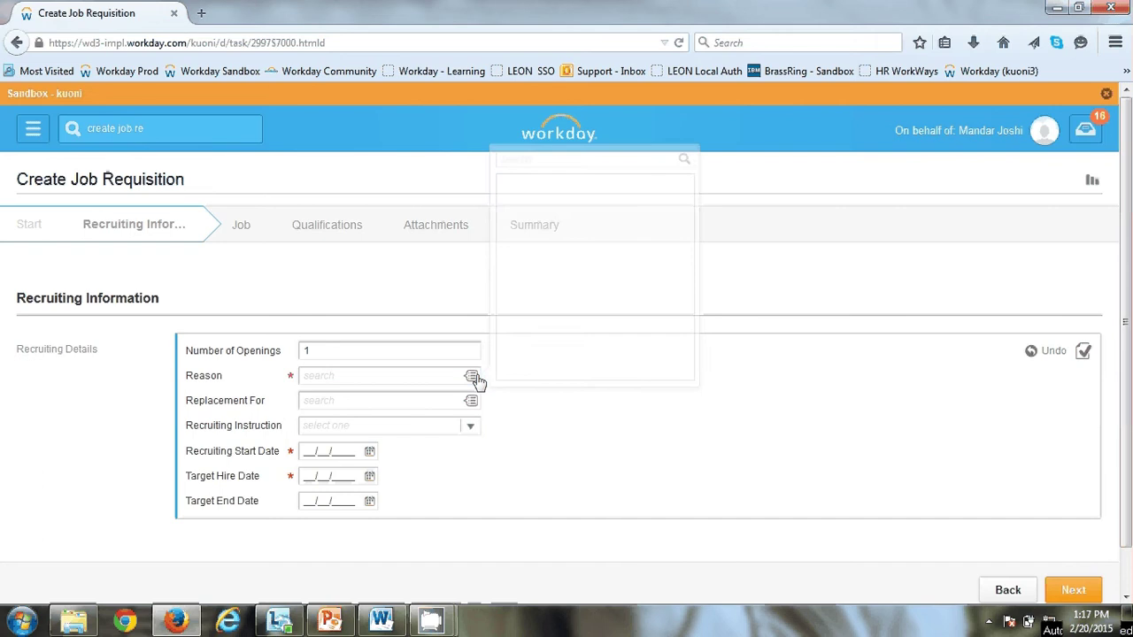
pyautogui.click(566, 189)
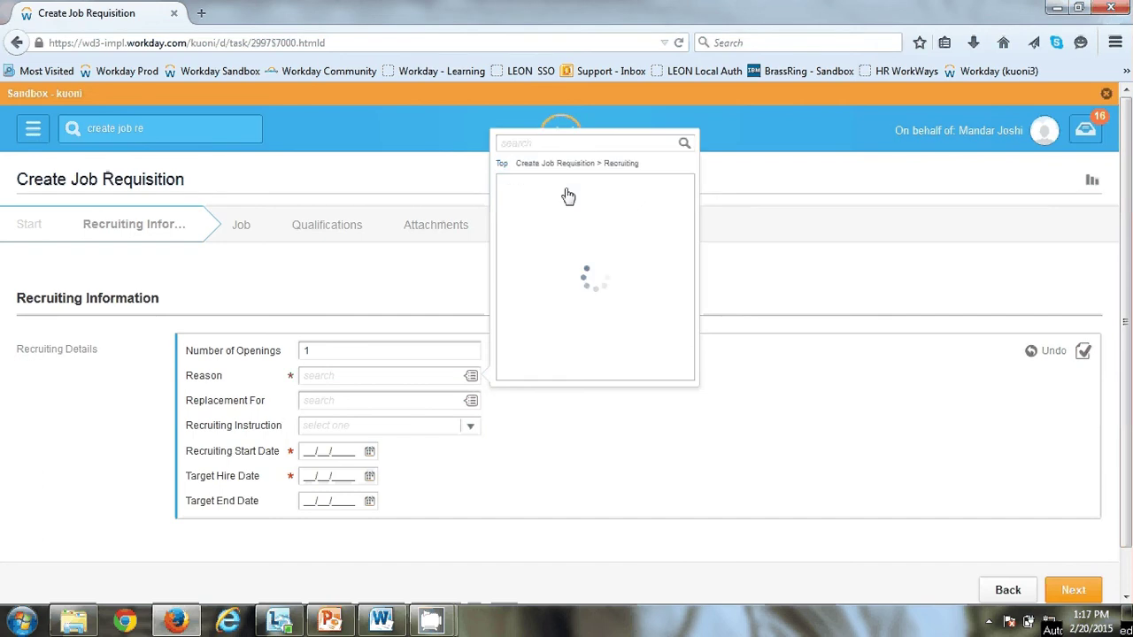
pyautogui.click(566, 190)
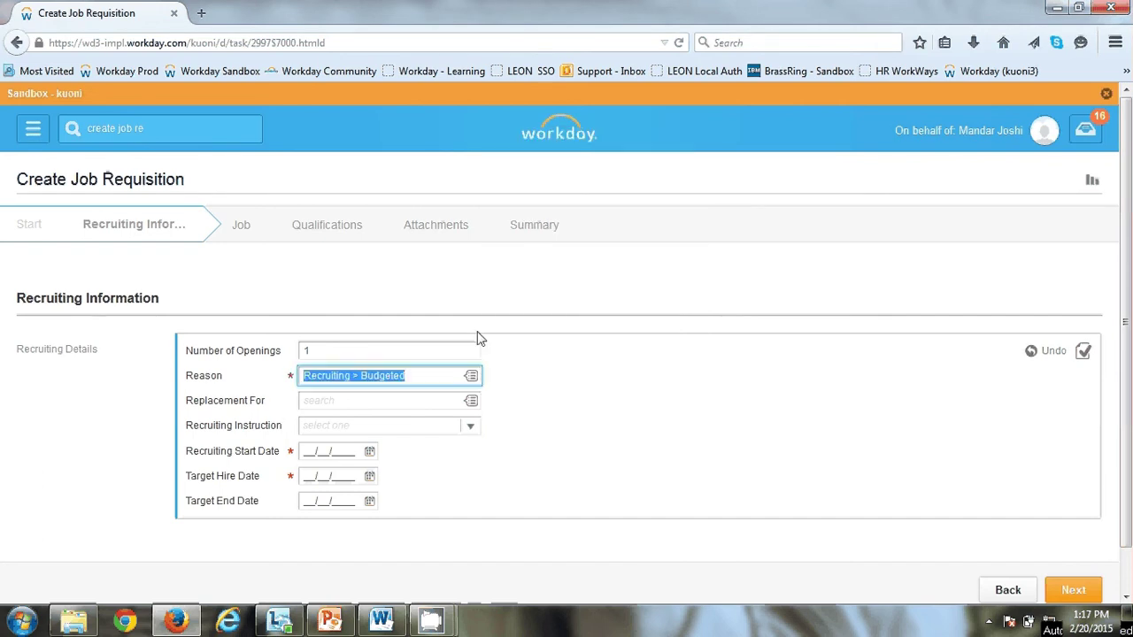
pyautogui.click(347, 427)
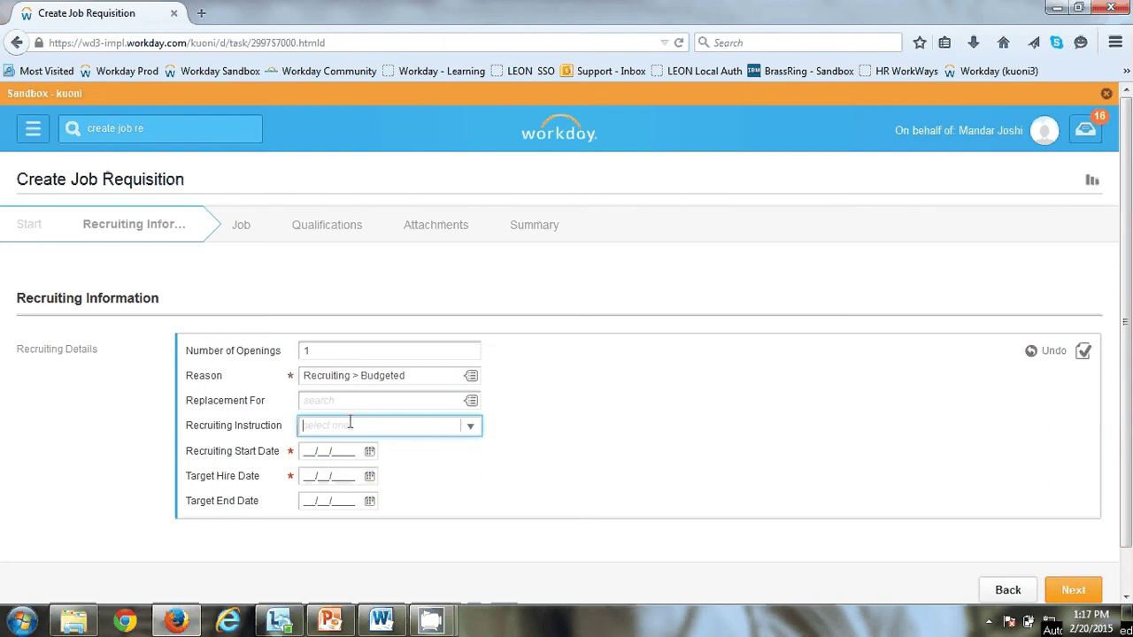
# Step: Choose 'Publish internally and externally' and set recruiting start and target hire dates to 02/02/2015
pyautogui.click(472, 435)
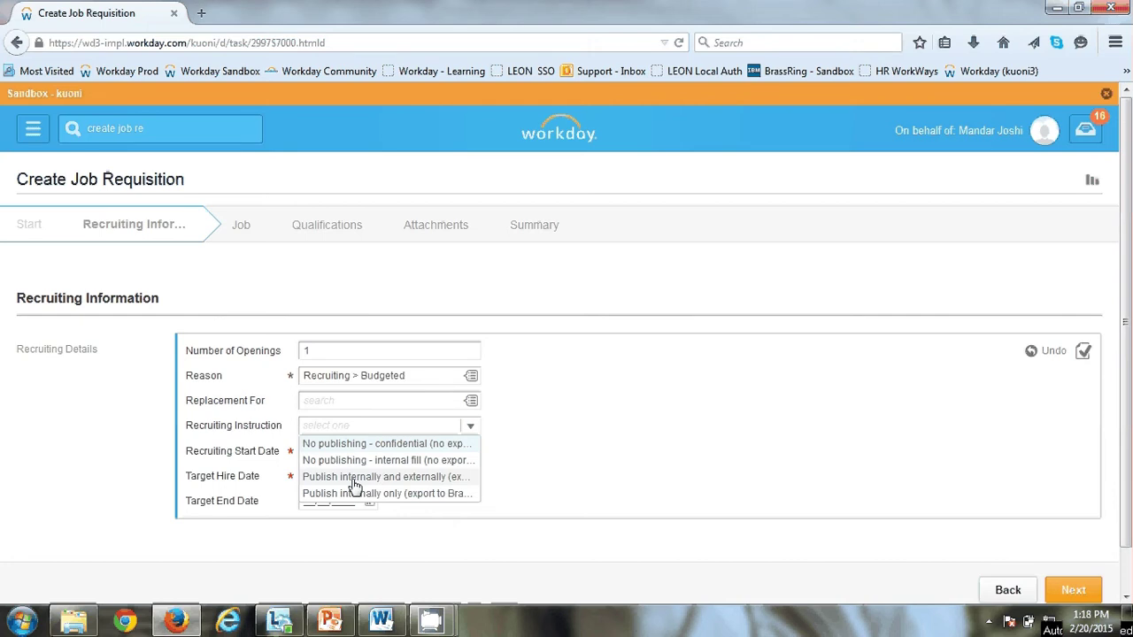
pyautogui.click(354, 477)
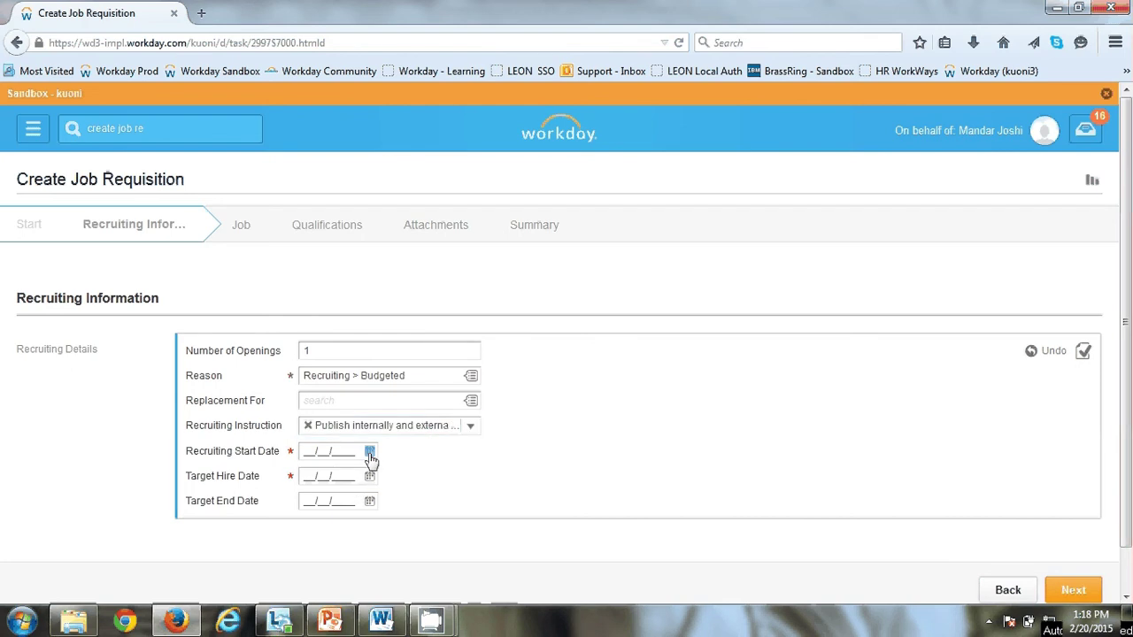
pyautogui.click(369, 453)
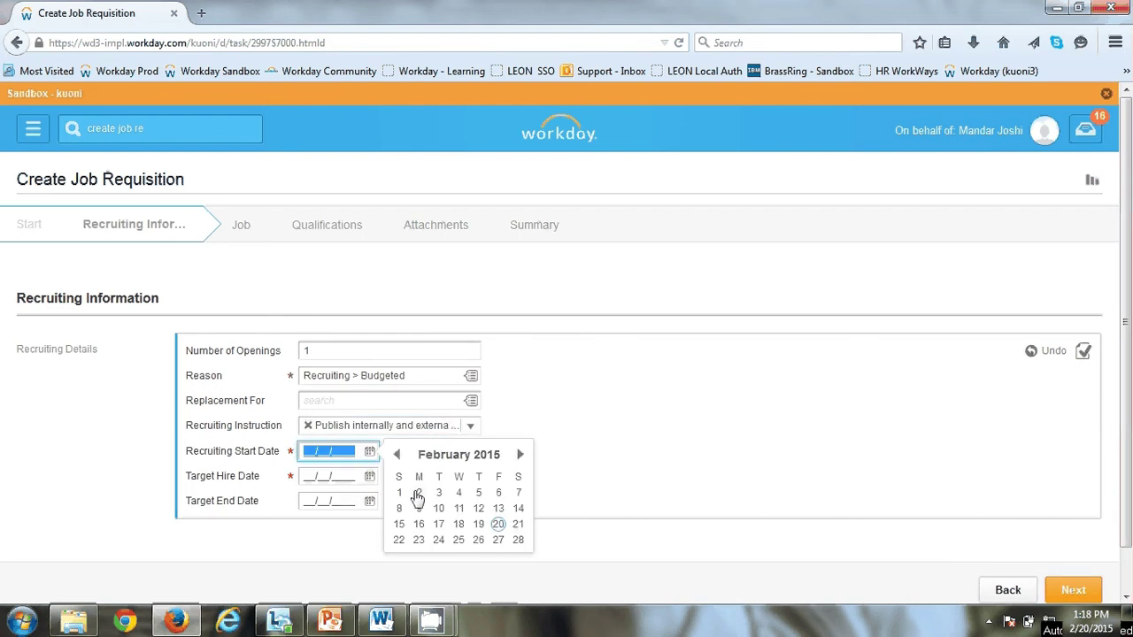
pyautogui.click(417, 495)
pyautogui.click(369, 478)
pyautogui.click(421, 427)
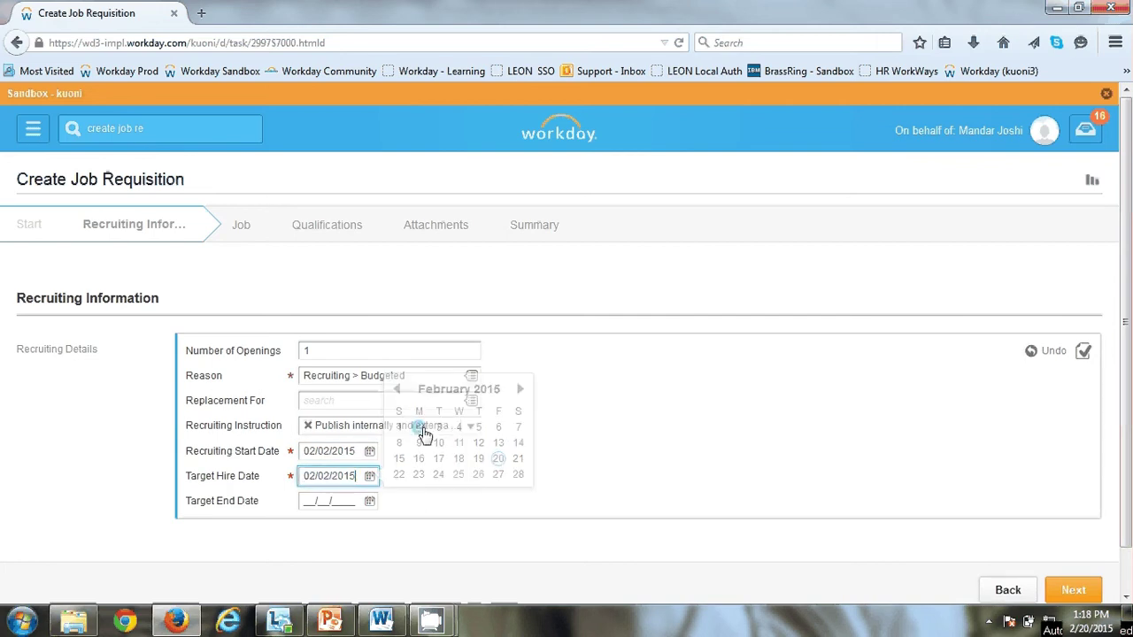
pyautogui.click(1094, 598)
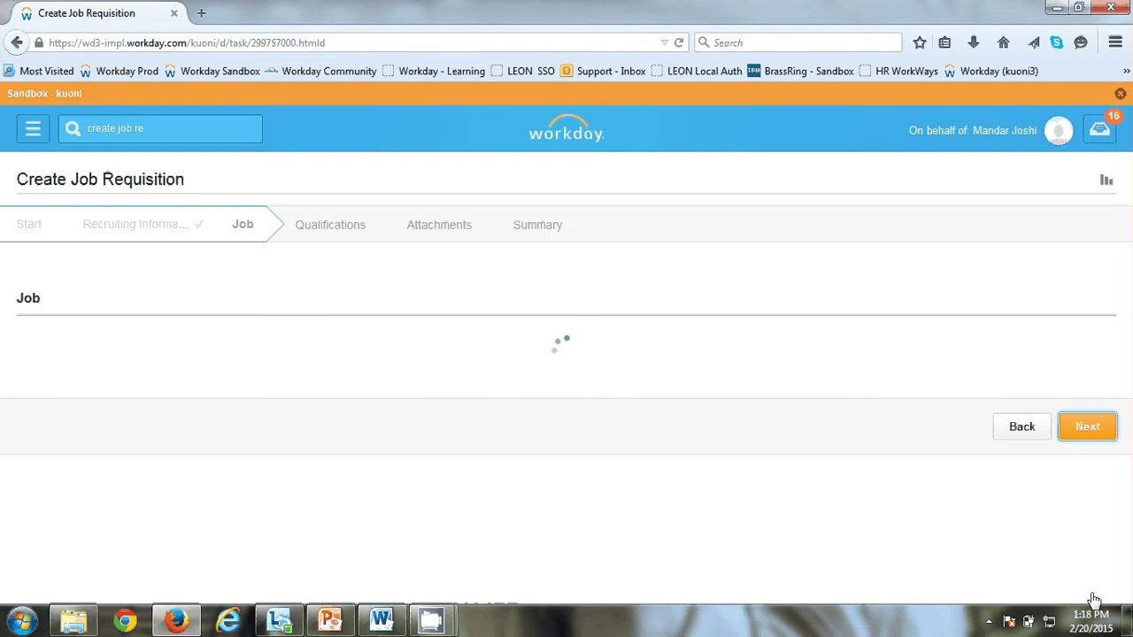
# Step: Enter job posting title 'Project Manager' and justification 'New Projects in pipeline'
pyautogui.scroll(-2, 416, 354)
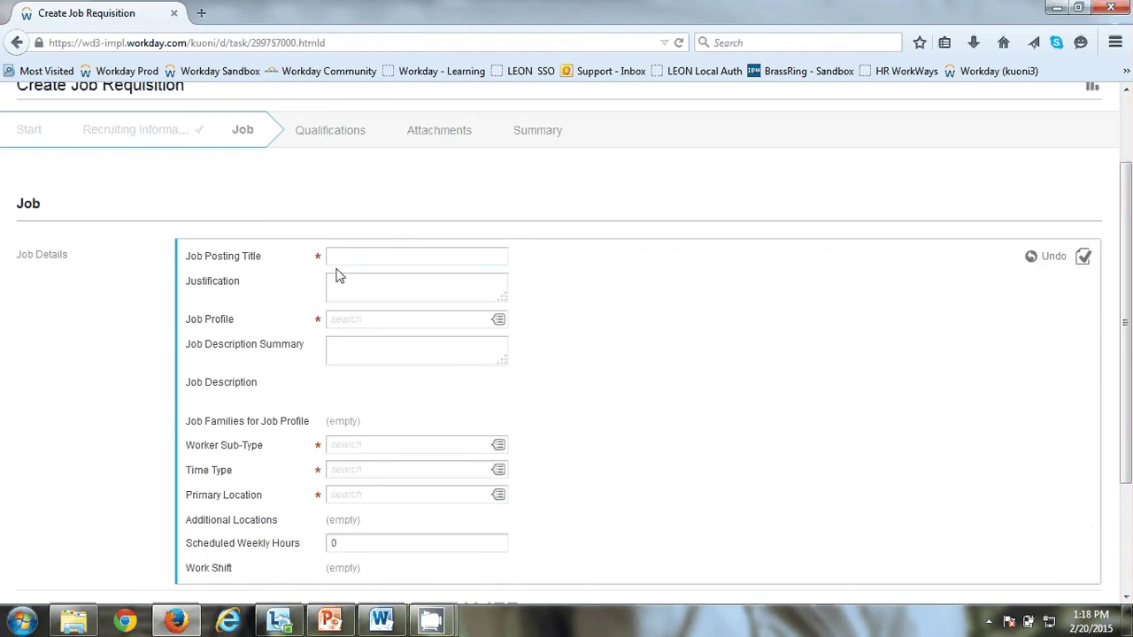
pyautogui.click(344, 255)
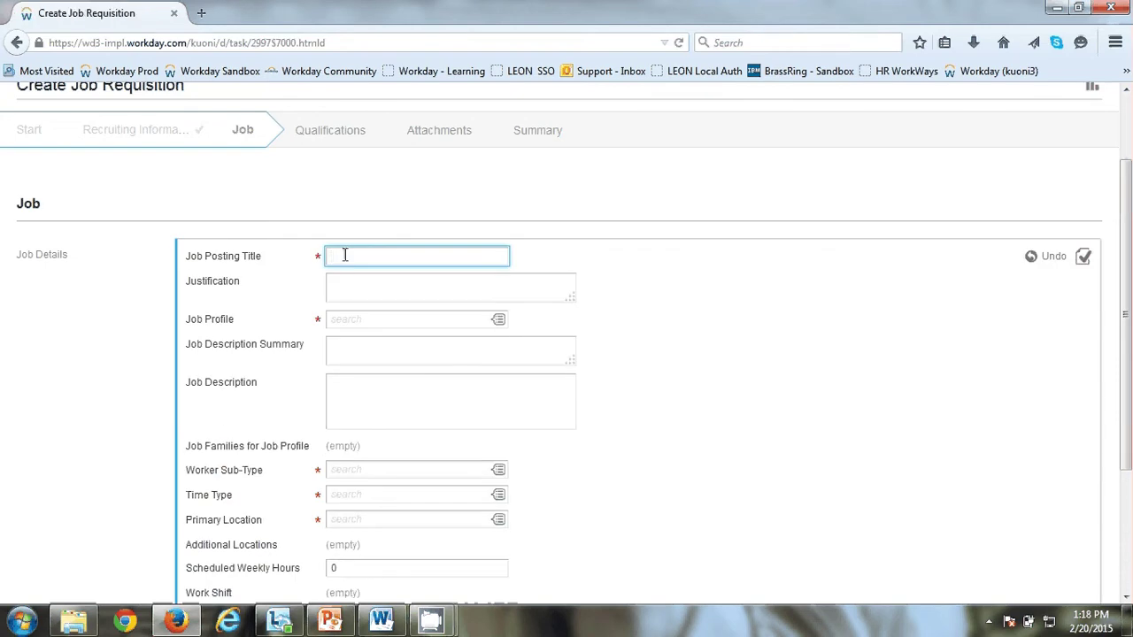
pyautogui.write('Project Manager')
pyautogui.click(364, 289)
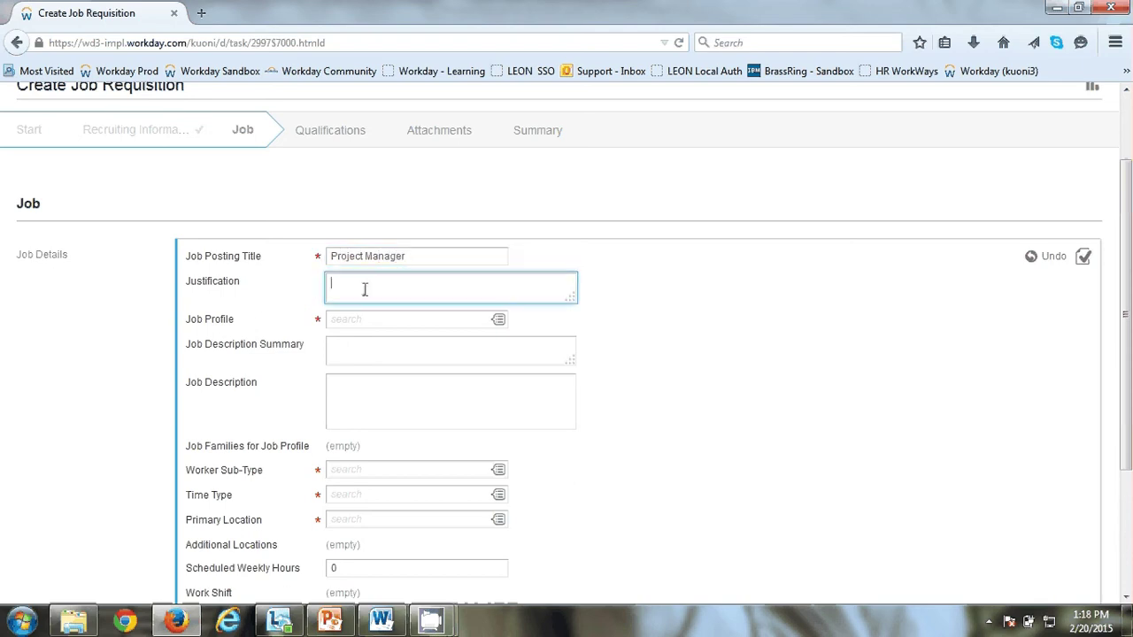
pyautogui.write('New Perjects')
pyautogui.press('BackSpace')
pyautogui.press('BackSpace')
pyautogui.write('ro')
pyautogui.press('End')
pyautogui.write('for')
pyautogui.press('BackSpace')
pyautogui.press('BackSpace')
pyautogui.press('BackSpace')
pyautogui.press('BackSpace')
pyautogui.write('in pipeline')
# Step: Search 'project manager' and assign the Project Manager (P) job profile
pyautogui.press('Tab')
pyautogui.write('project manager')
pyautogui.press('Return')
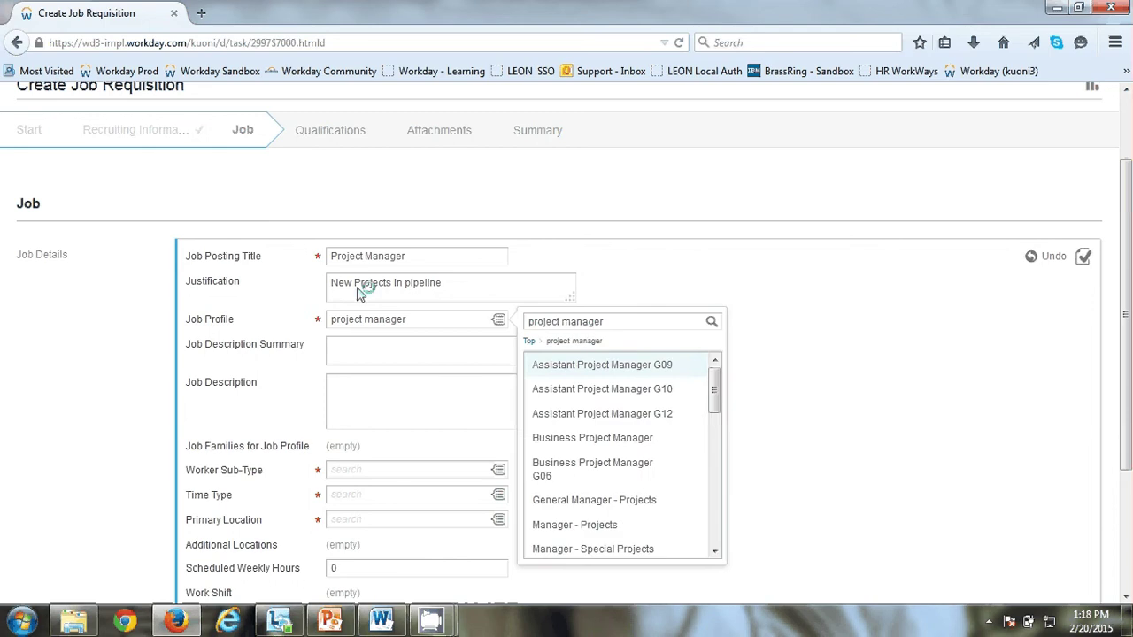
pyautogui.scroll(-5, 588, 443)
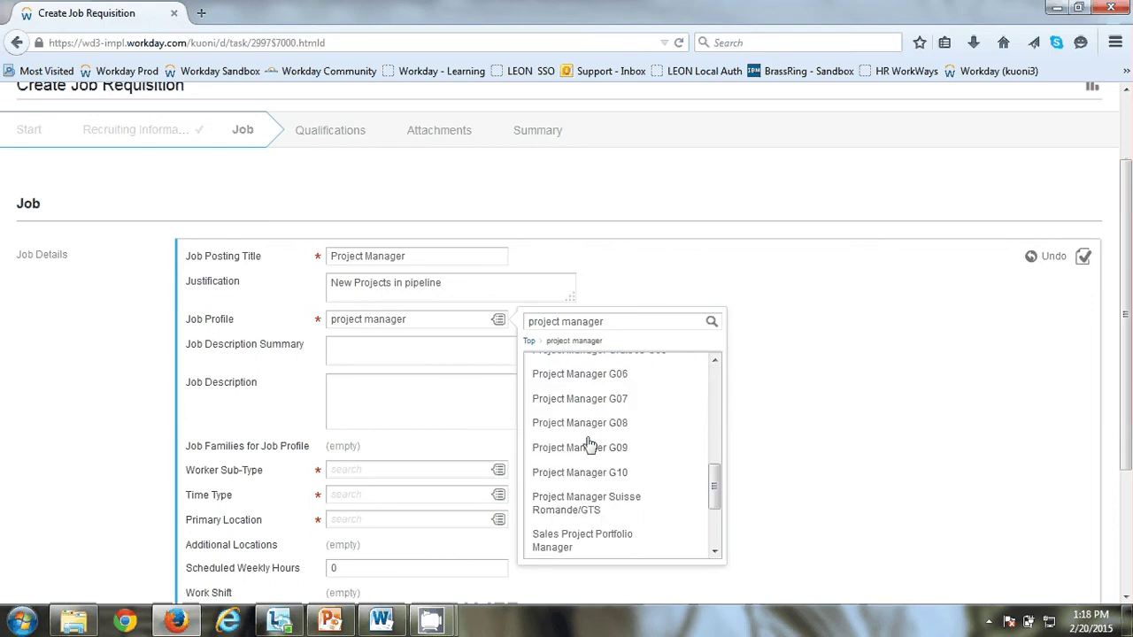
pyautogui.scroll(3, 585, 423)
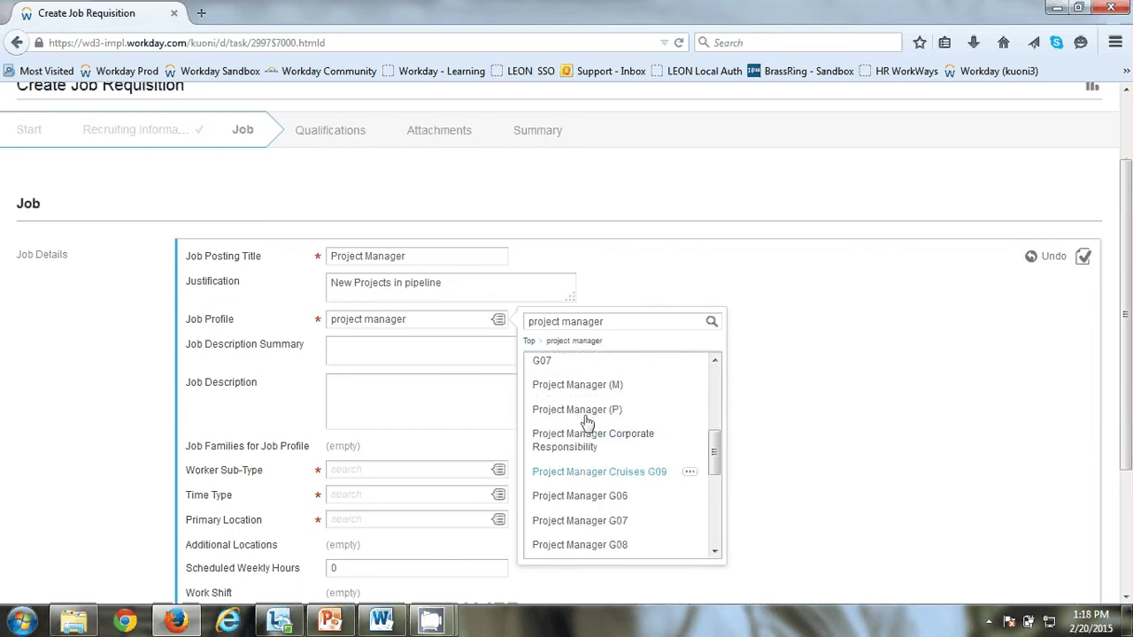
pyautogui.click(586, 427)
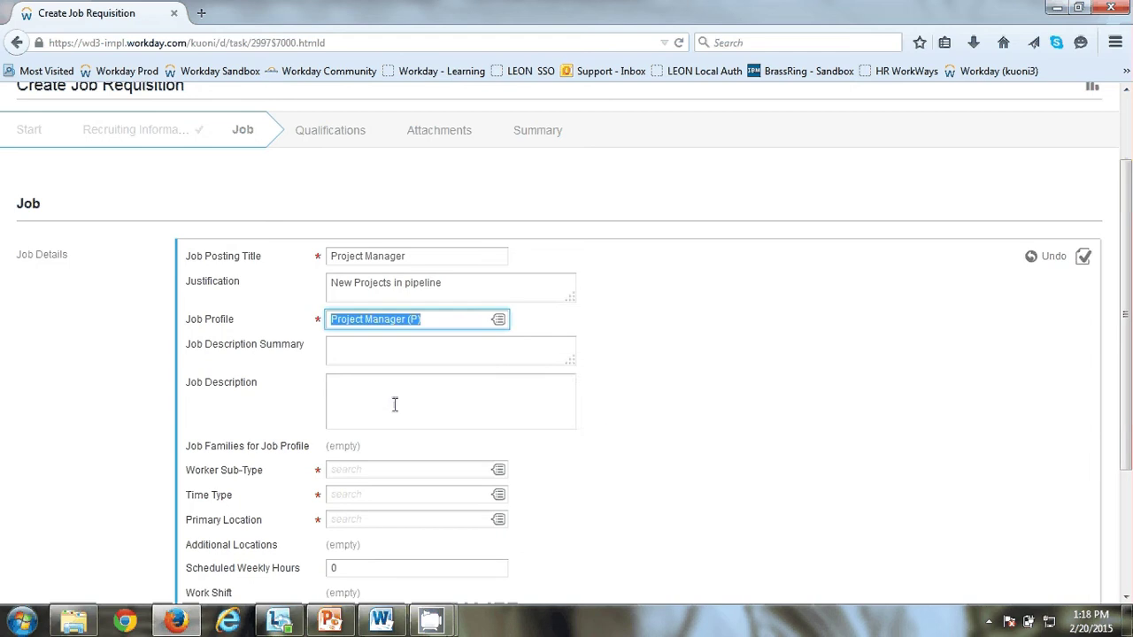
pyautogui.click(394, 404)
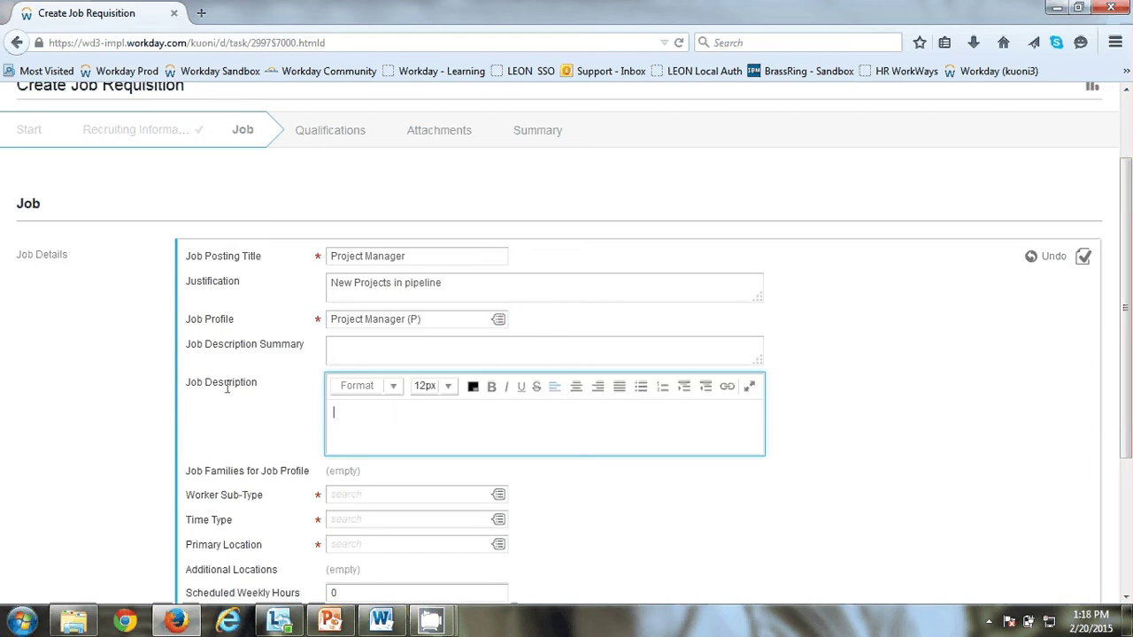
# Step: Copy all text from JD.docx in Word and paste it into the Job Description
pyautogui.click(380, 621)
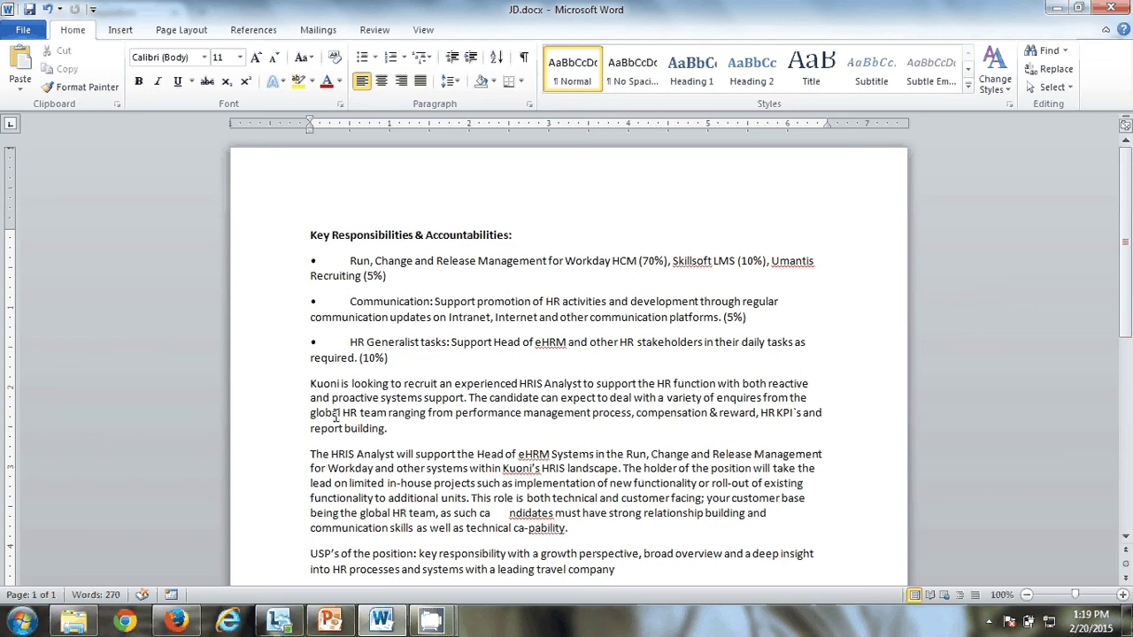
pyautogui.hotkey('ctrl', 'a')
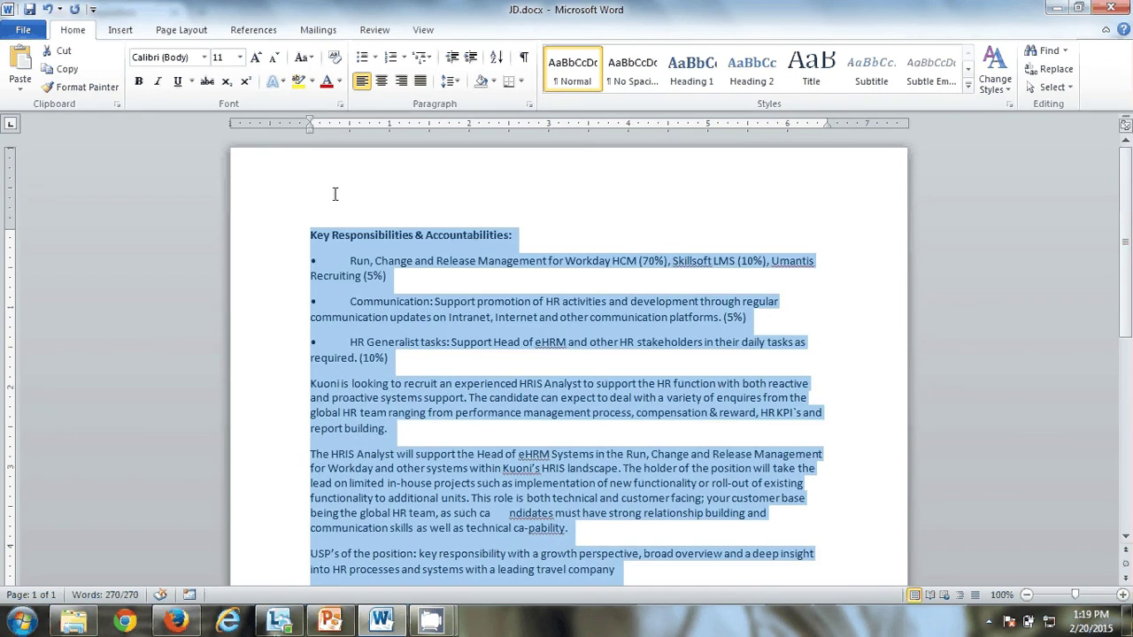
pyautogui.hotkey('alt', 'Tab')
pyautogui.hotkey('ctrl', 'v')
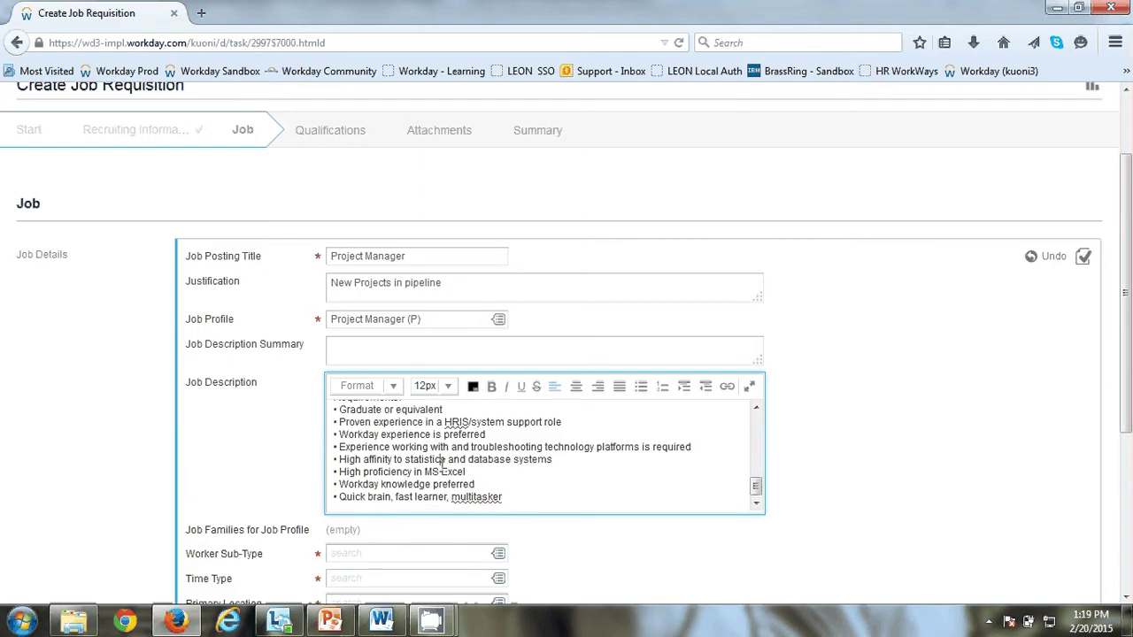
# Step: Set worker sub-type 1.1 Regular, time type Full time, and primary location Mumbai - Lower Parel
pyautogui.scroll(-3, 432, 460)
pyautogui.click(402, 290)
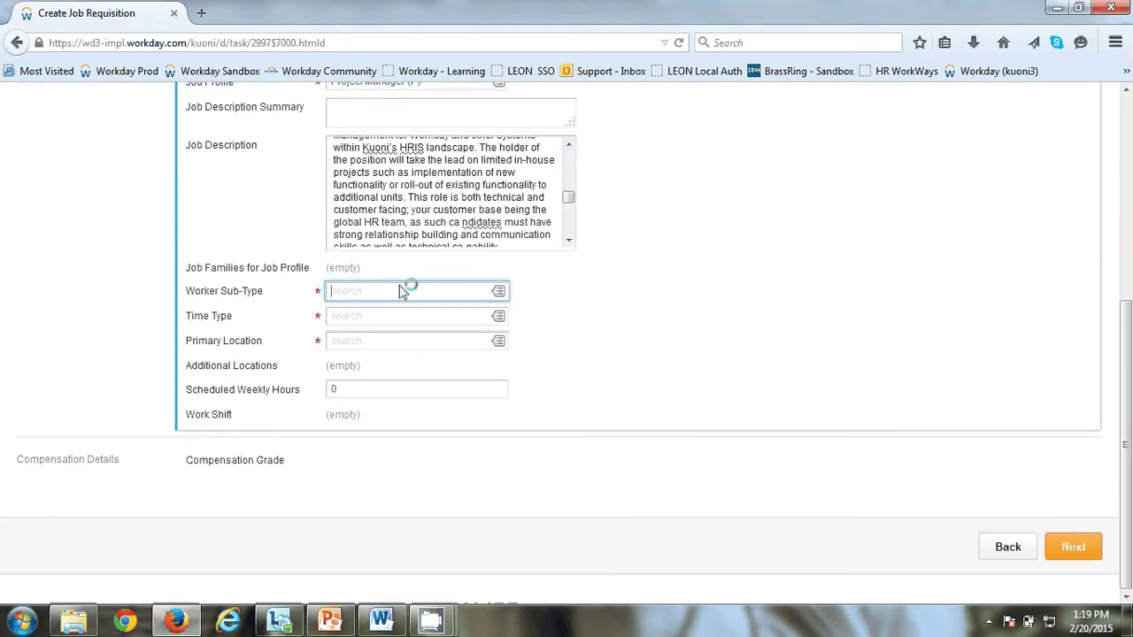
pyautogui.click(499, 294)
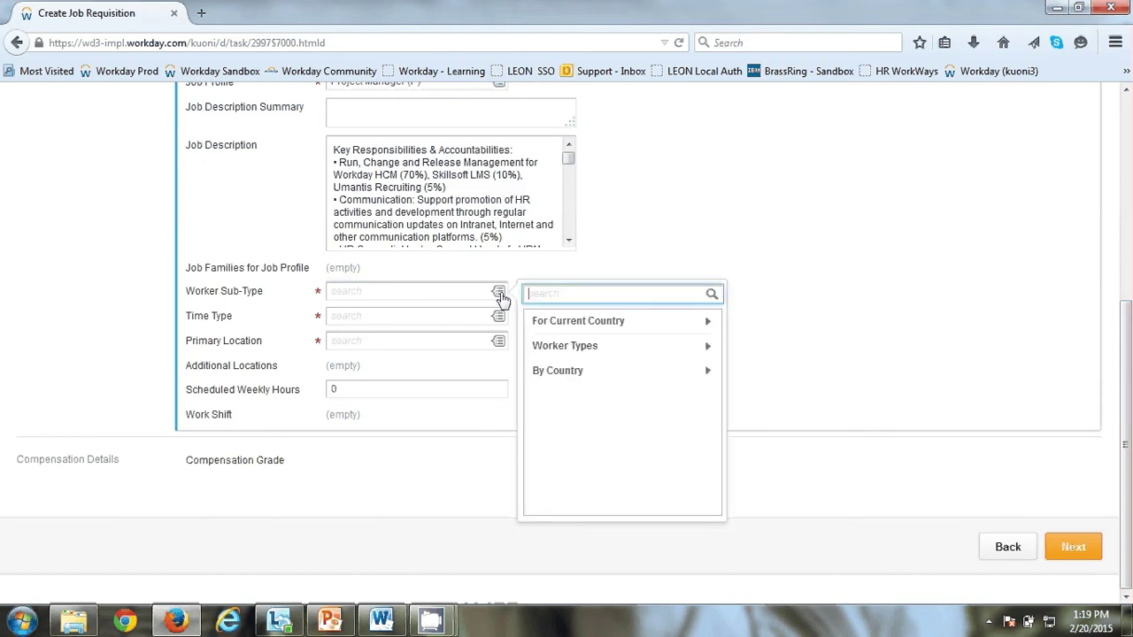
pyautogui.click(569, 324)
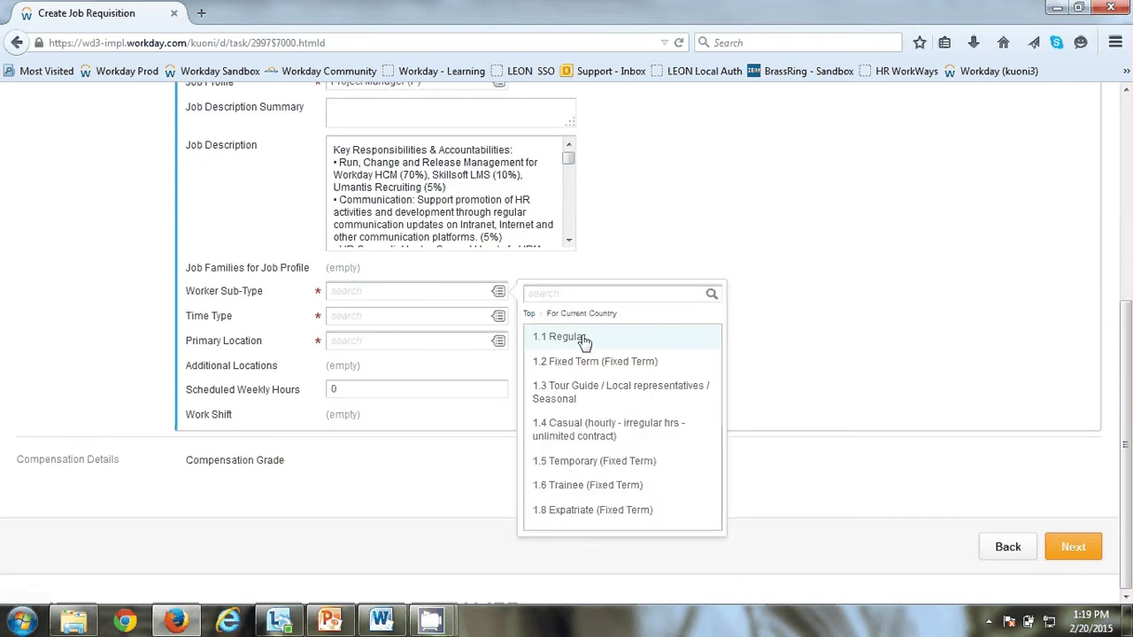
pyautogui.click(581, 337)
pyautogui.click(499, 316)
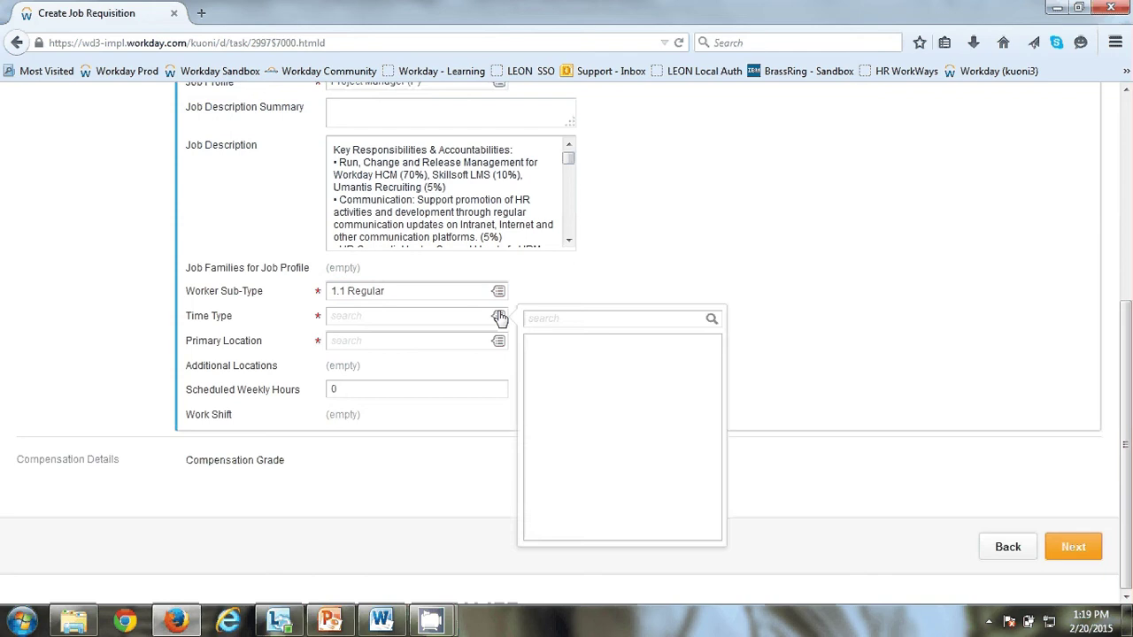
pyautogui.click(543, 352)
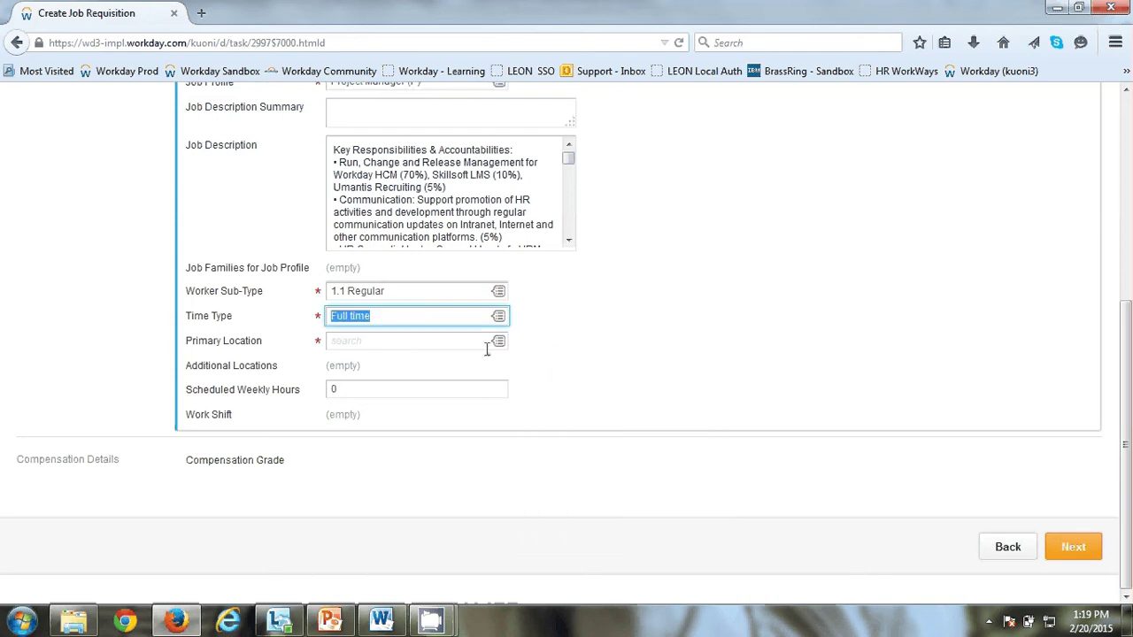
pyautogui.click(498, 342)
pyautogui.click(457, 340)
pyautogui.write('lower parel')
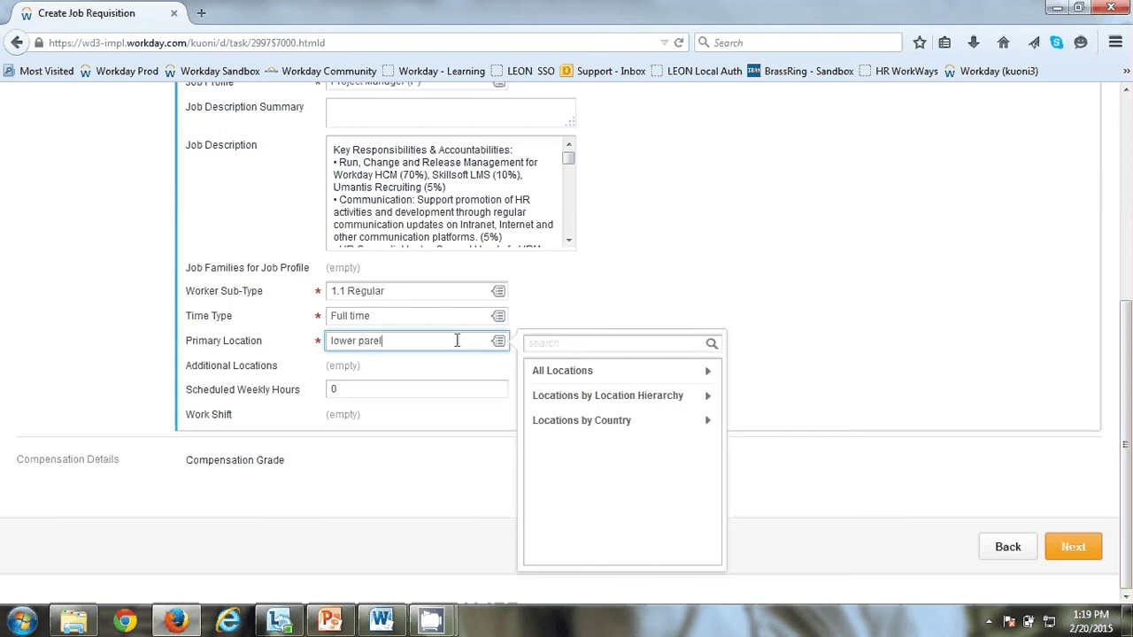
pyautogui.press('Return')
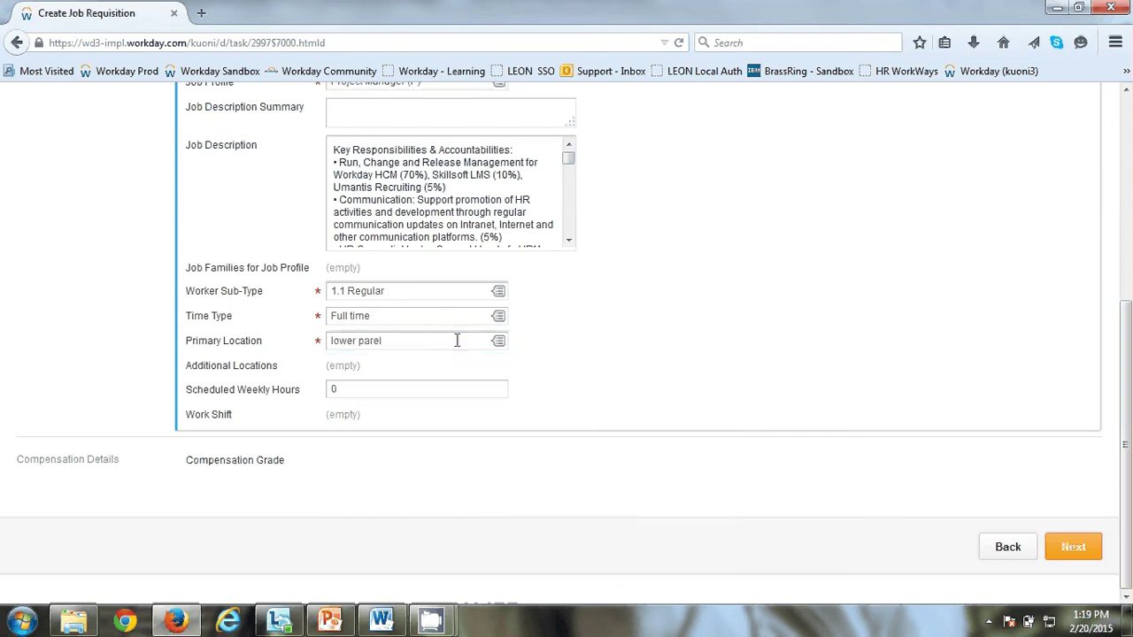
# Step: Add Delhi - Connaught Place and Chennai - Egmore as additional locations
pyautogui.click(379, 366)
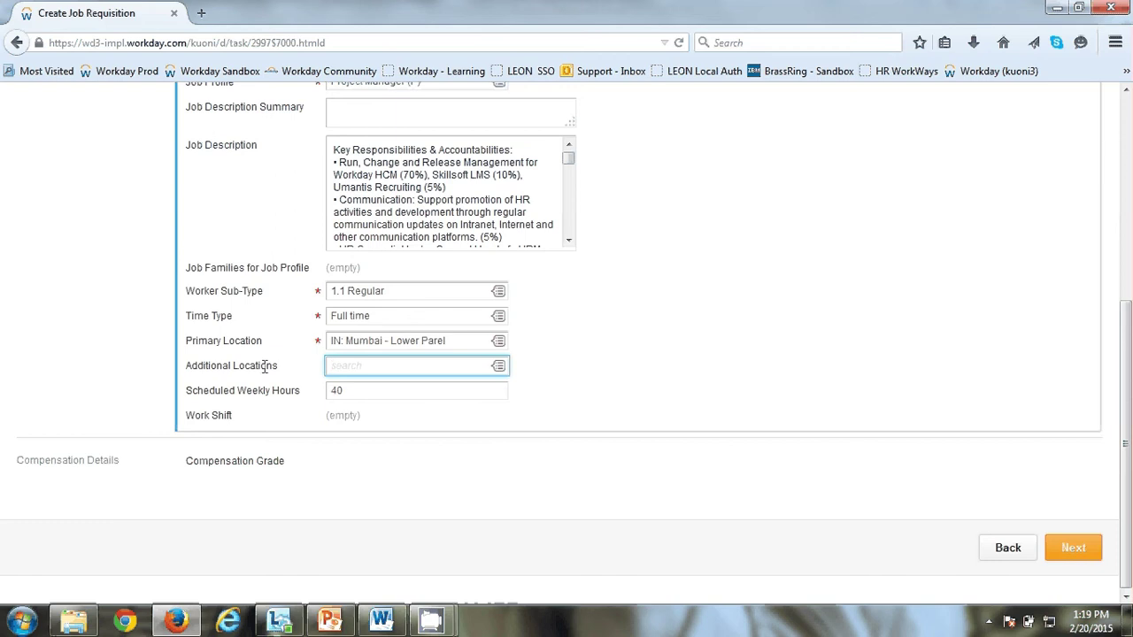
pyautogui.scroll(2, 263, 366)
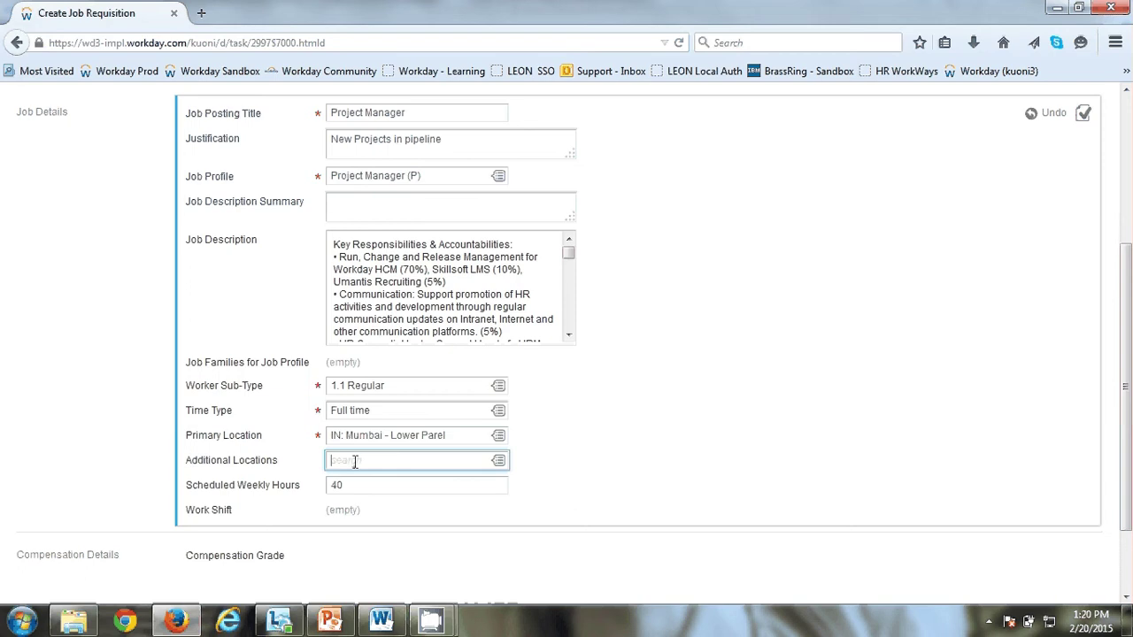
pyautogui.write('delhi')
pyautogui.press('Return')
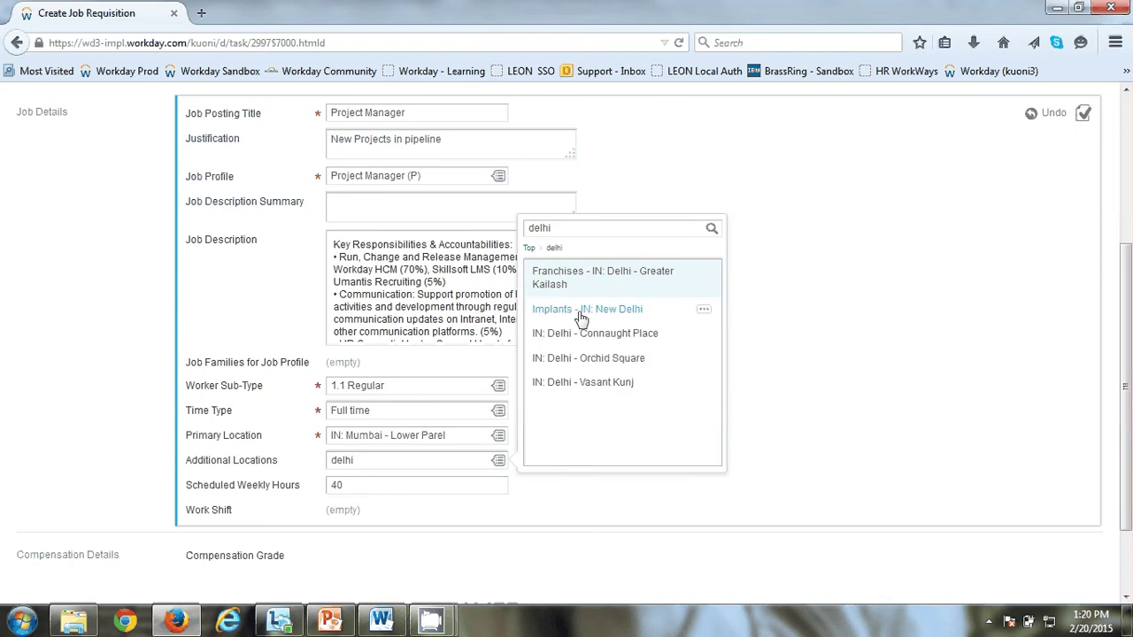
pyautogui.click(589, 333)
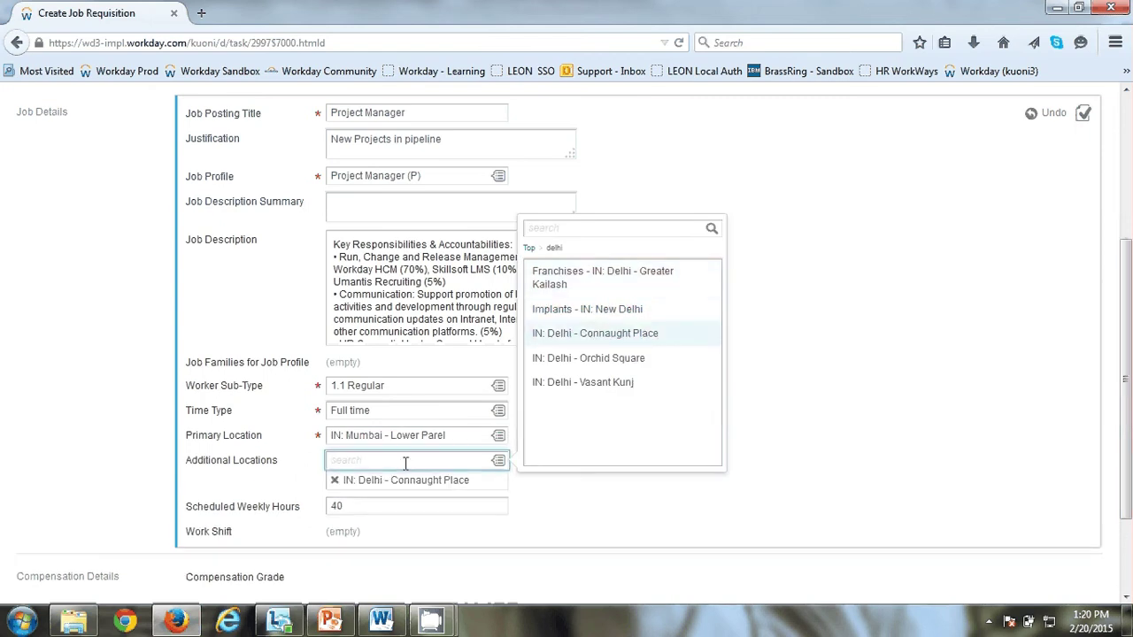
pyautogui.write('Chennai')
pyautogui.press('Return')
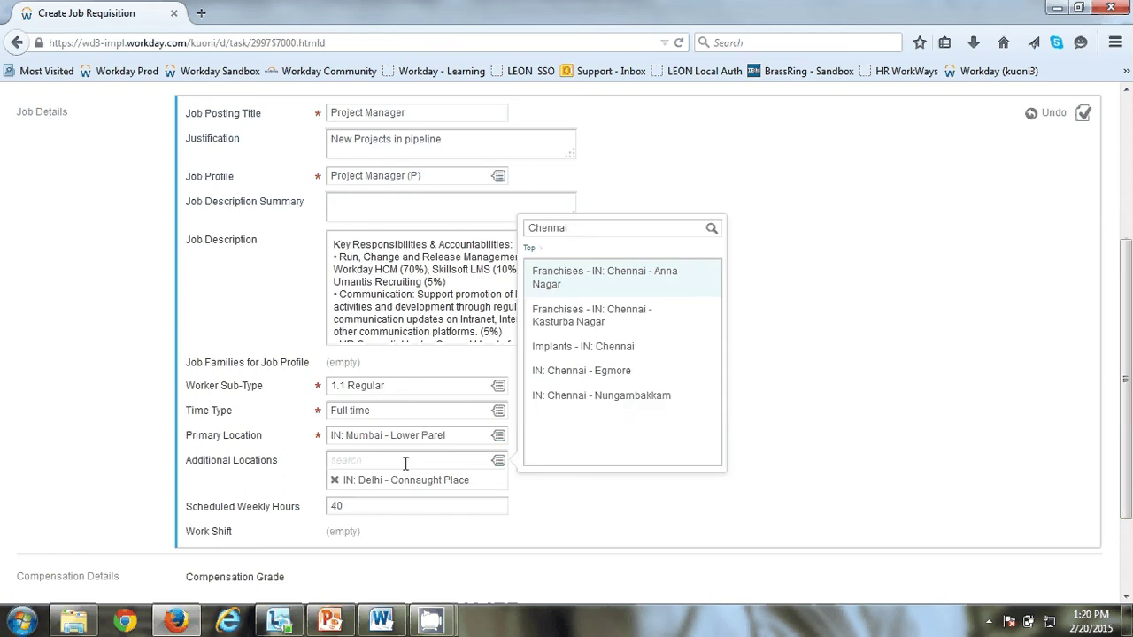
pyautogui.click(571, 379)
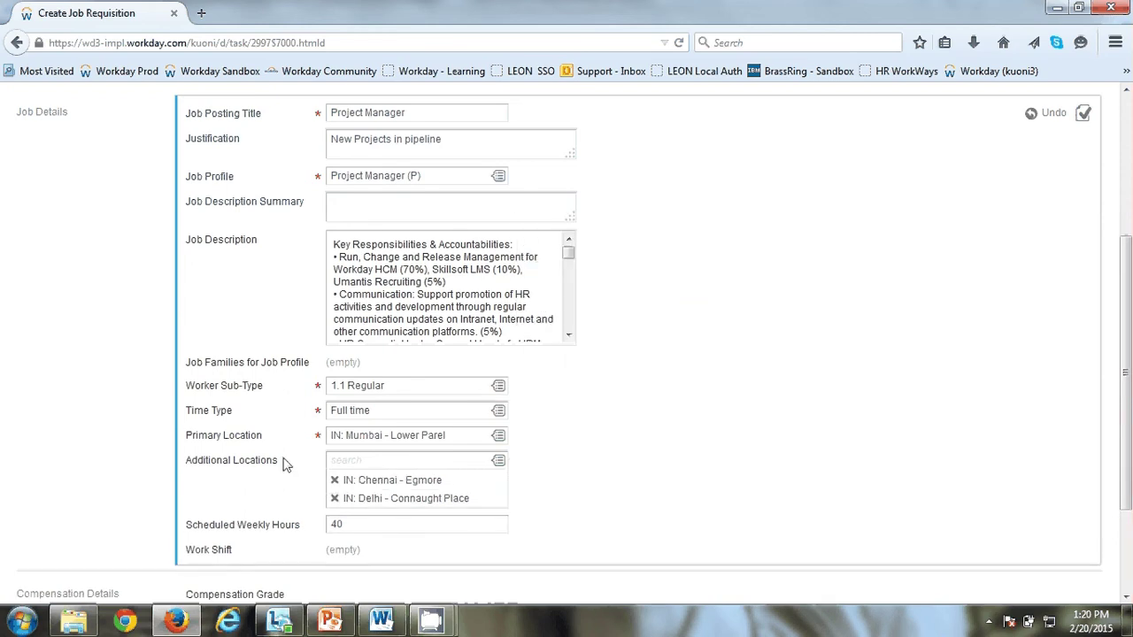
pyautogui.scroll(-3, 285, 465)
pyautogui.click(1067, 550)
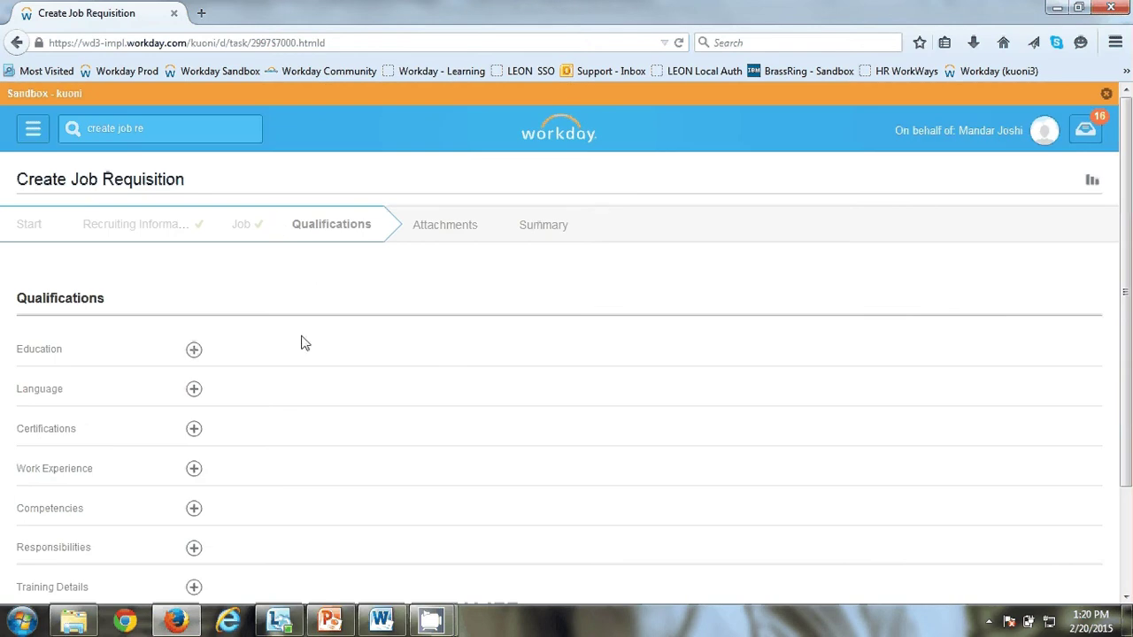
# Step: Jump to the Summary step, review the Project Manager requisition, and submit it
pyautogui.scroll(-2, 344, 340)
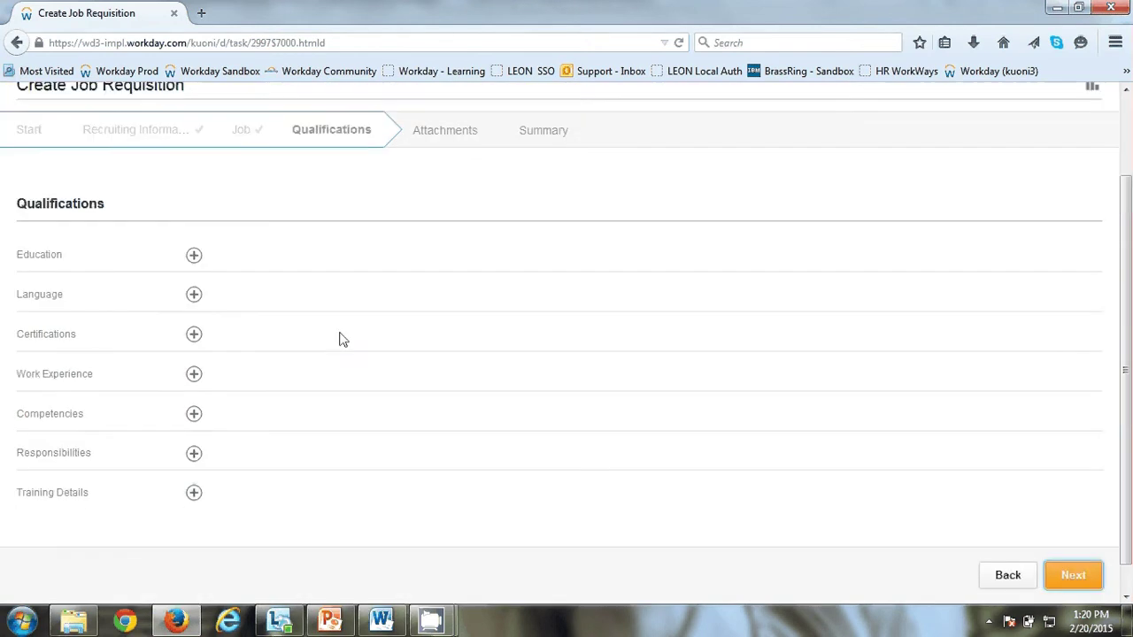
pyautogui.click(542, 136)
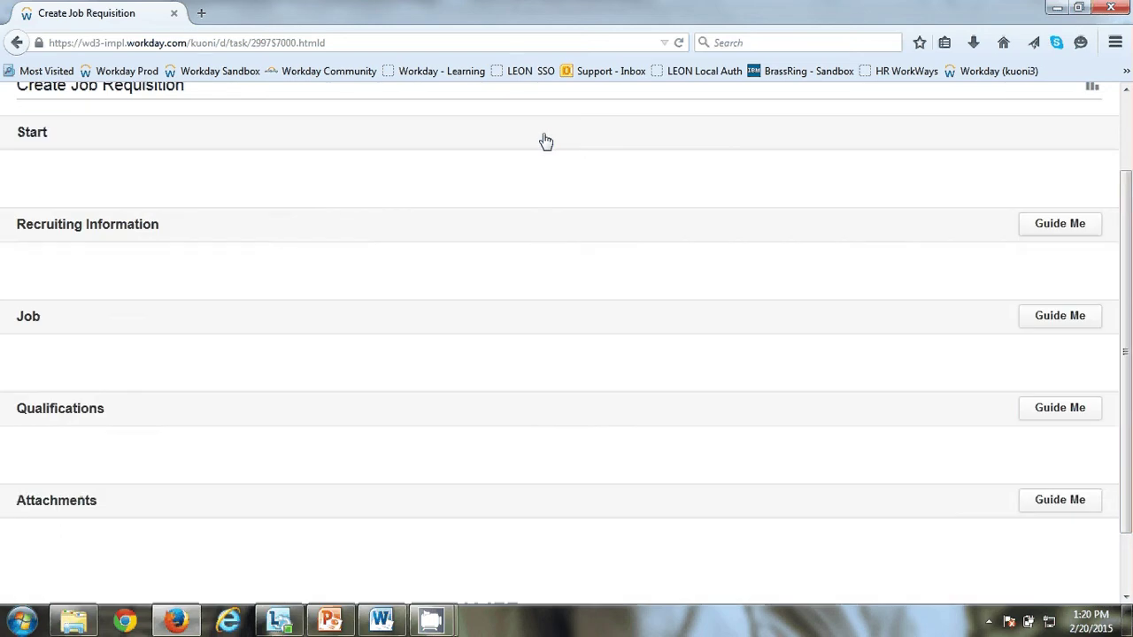
pyautogui.scroll(2, 543, 133)
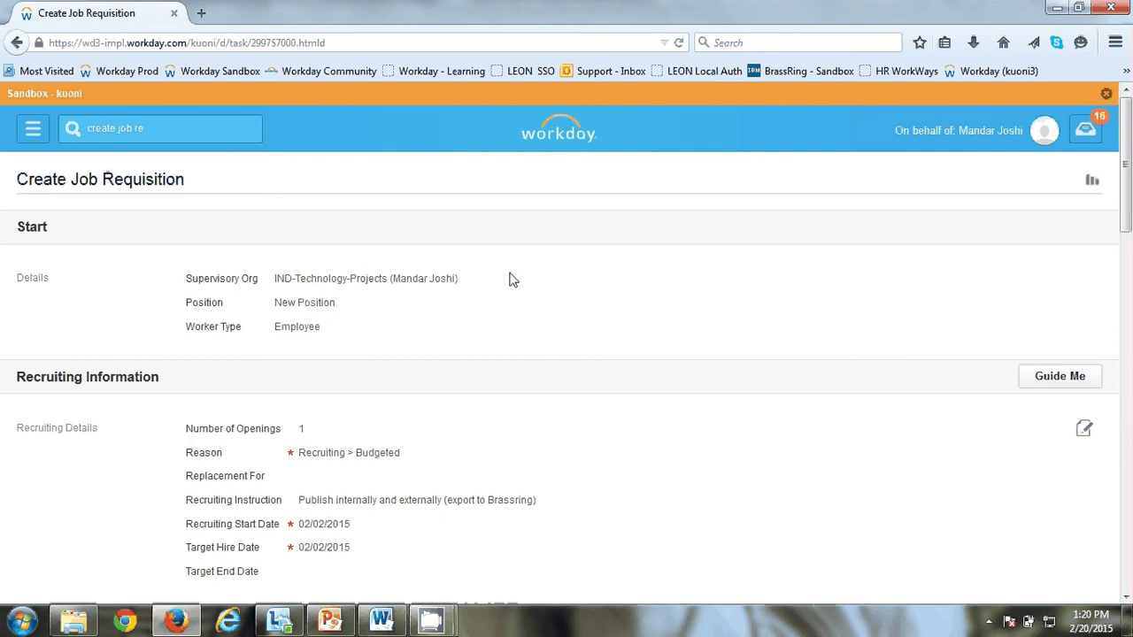
pyautogui.scroll(-3, 417, 402)
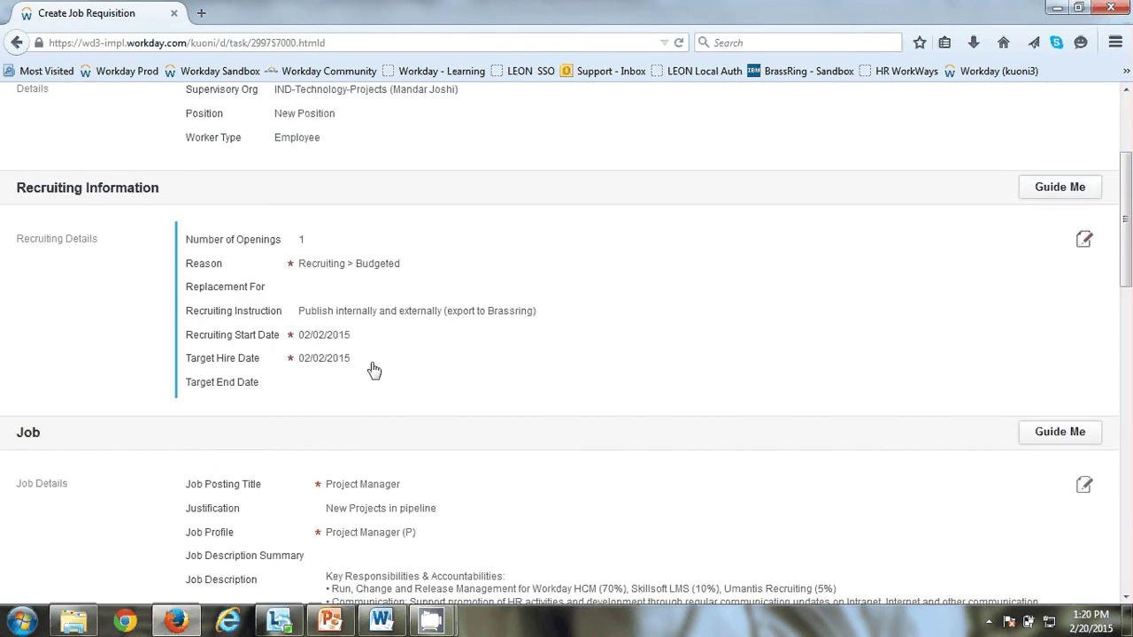
pyautogui.scroll(-2, 375, 370)
pyautogui.scroll(2, 375, 370)
pyautogui.scroll(-10, 808, 307)
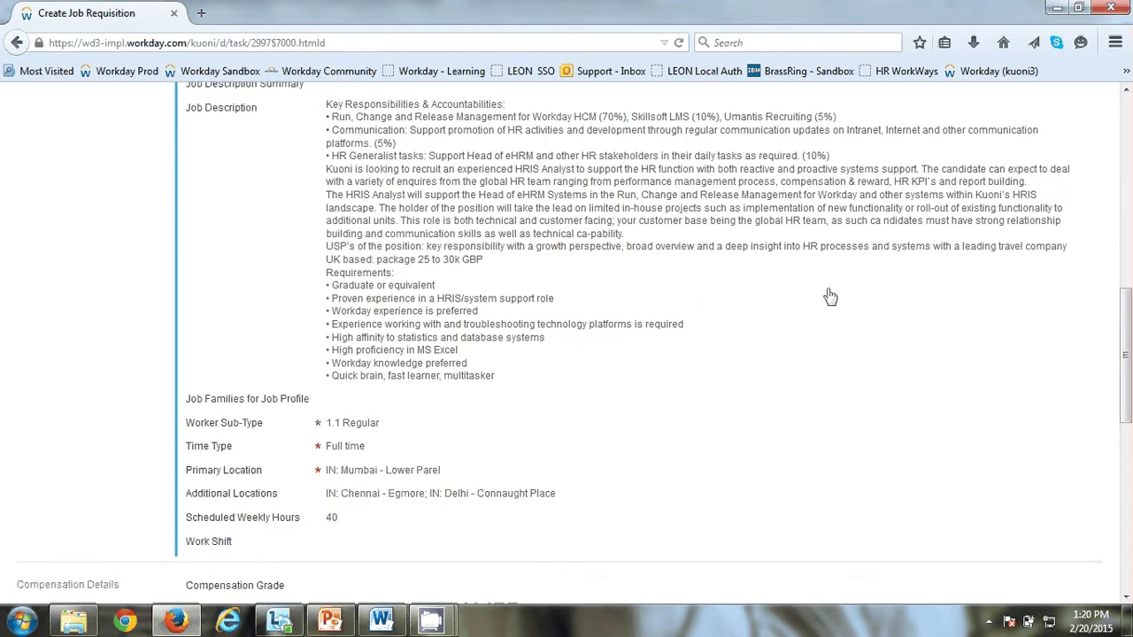
pyautogui.scroll(-4, 828, 296)
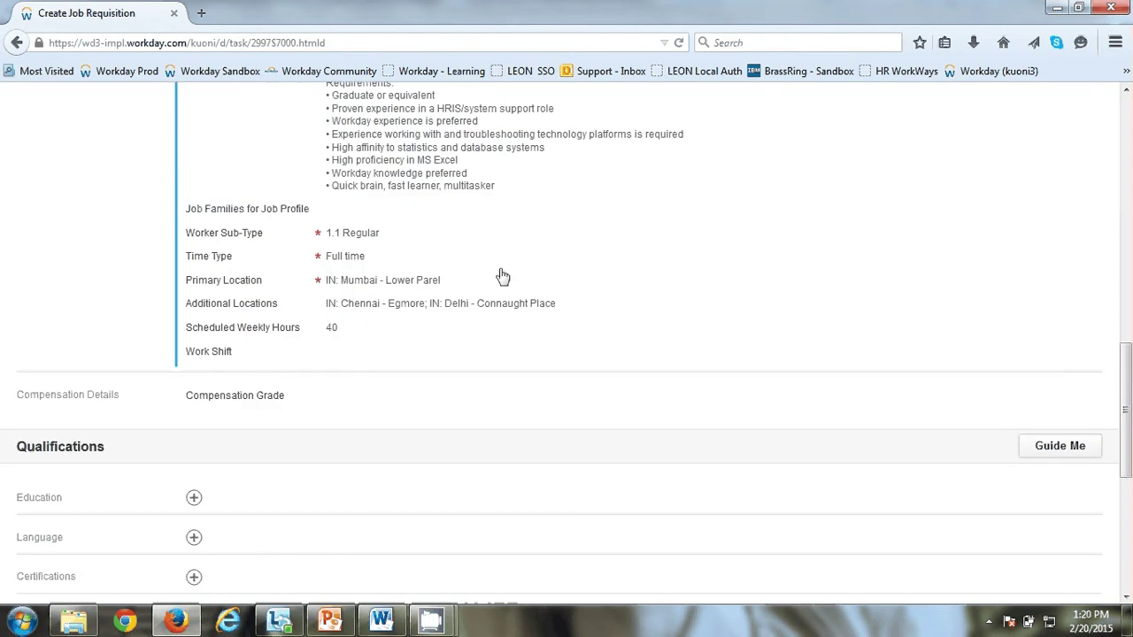
pyautogui.scroll(-5, 539, 331)
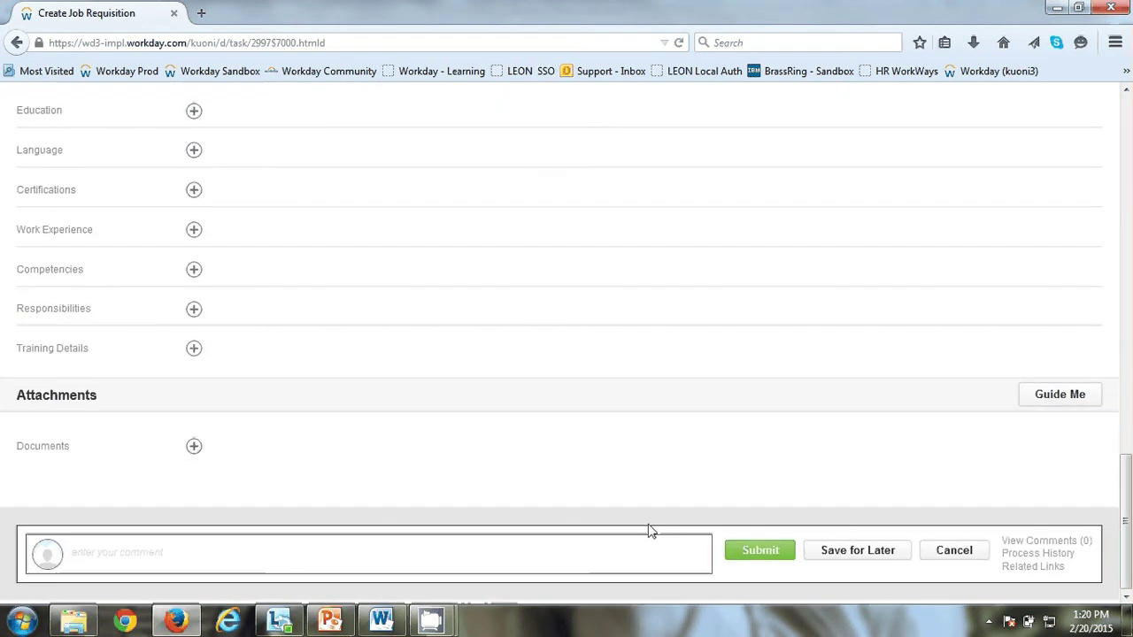
pyautogui.click(784, 552)
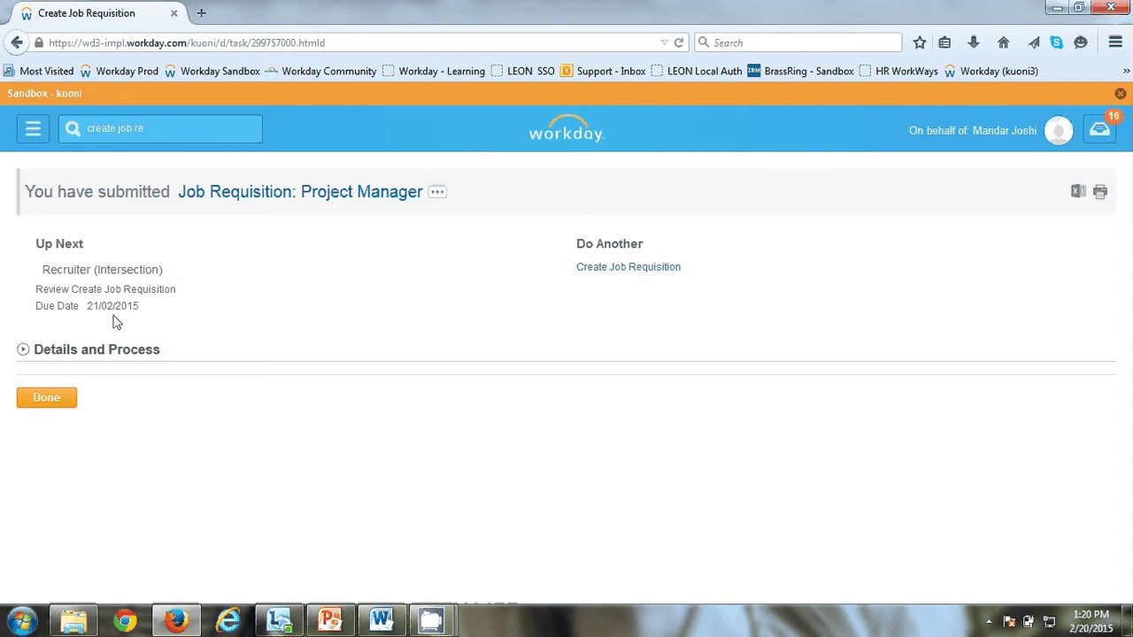
# Step: Search 'create job req' again and open a fresh Create Job Requisition form
pyautogui.click(197, 126)
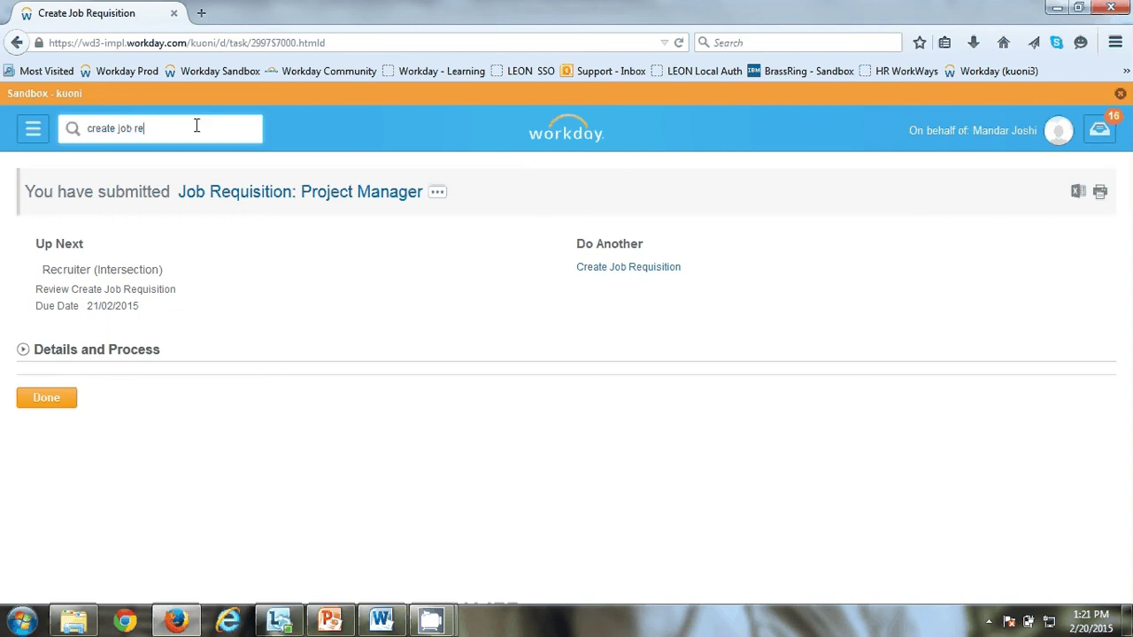
pyautogui.write('q')
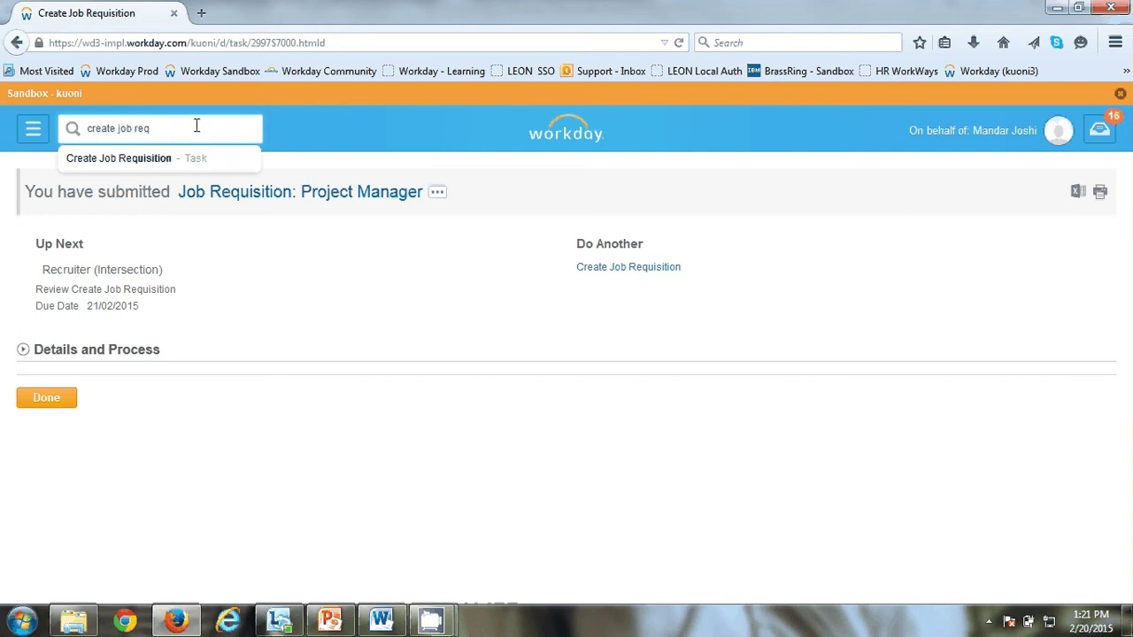
pyautogui.press('Down')
pyautogui.press('Return')
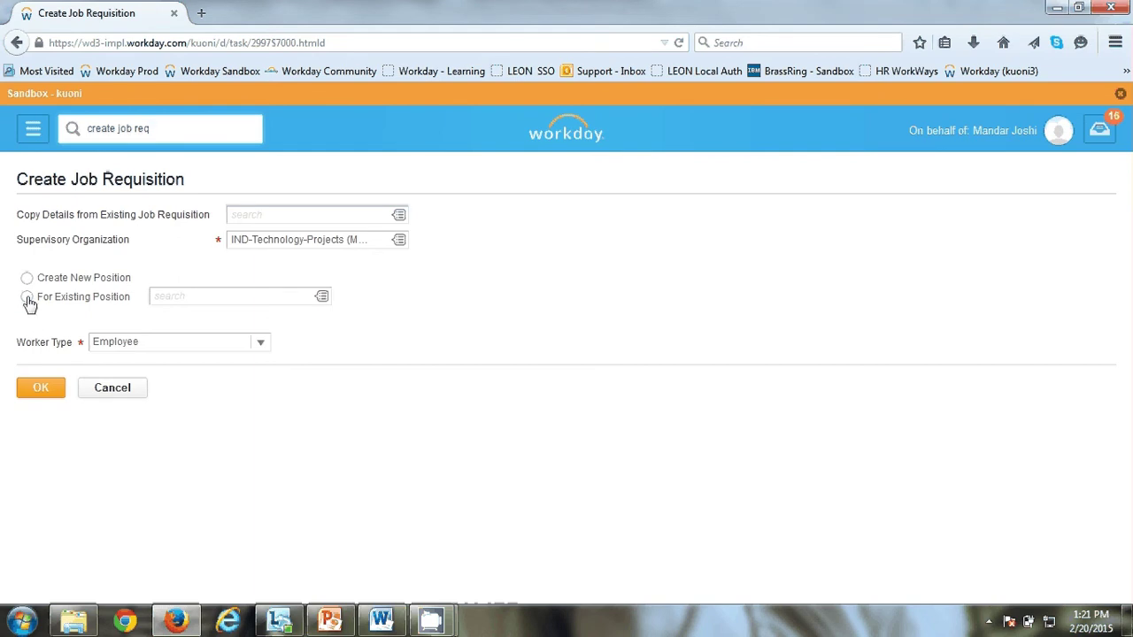
# Step: Start a requisition for existing position P806875 Business Analyst (Unfilled) with worker type Contingent Worker
pyautogui.click(27, 297)
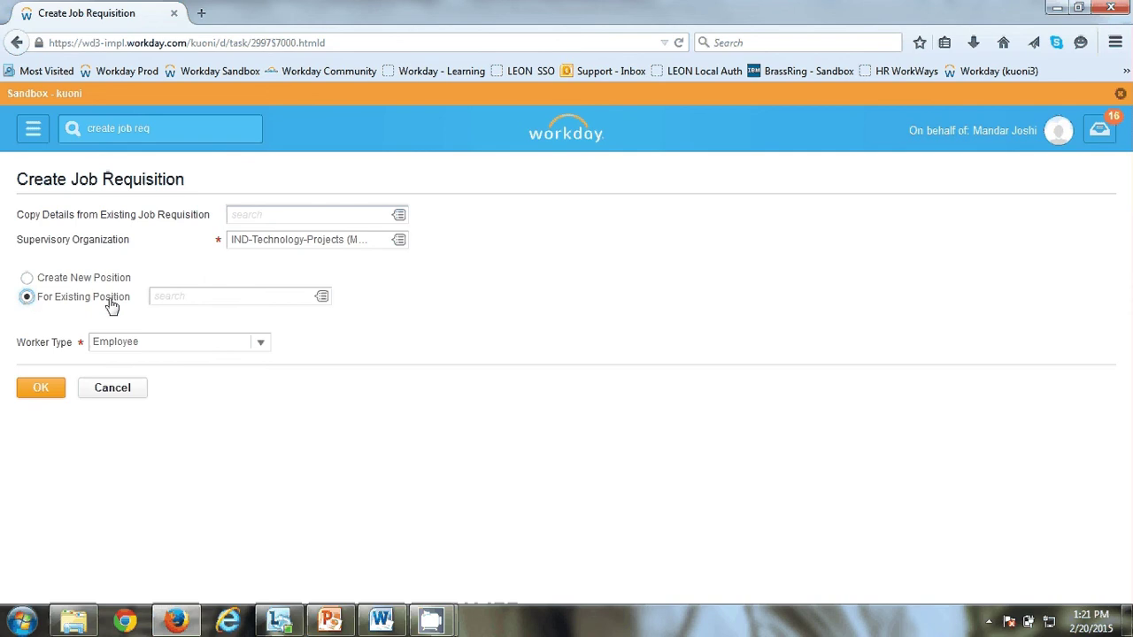
pyautogui.click(323, 298)
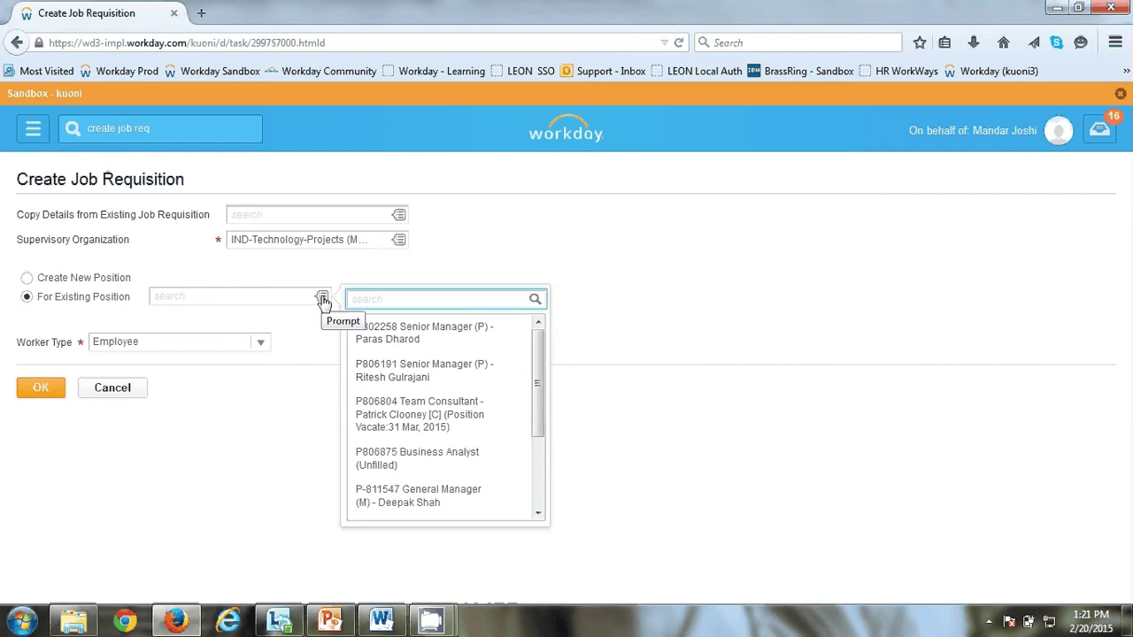
pyautogui.scroll(-3, 531, 376)
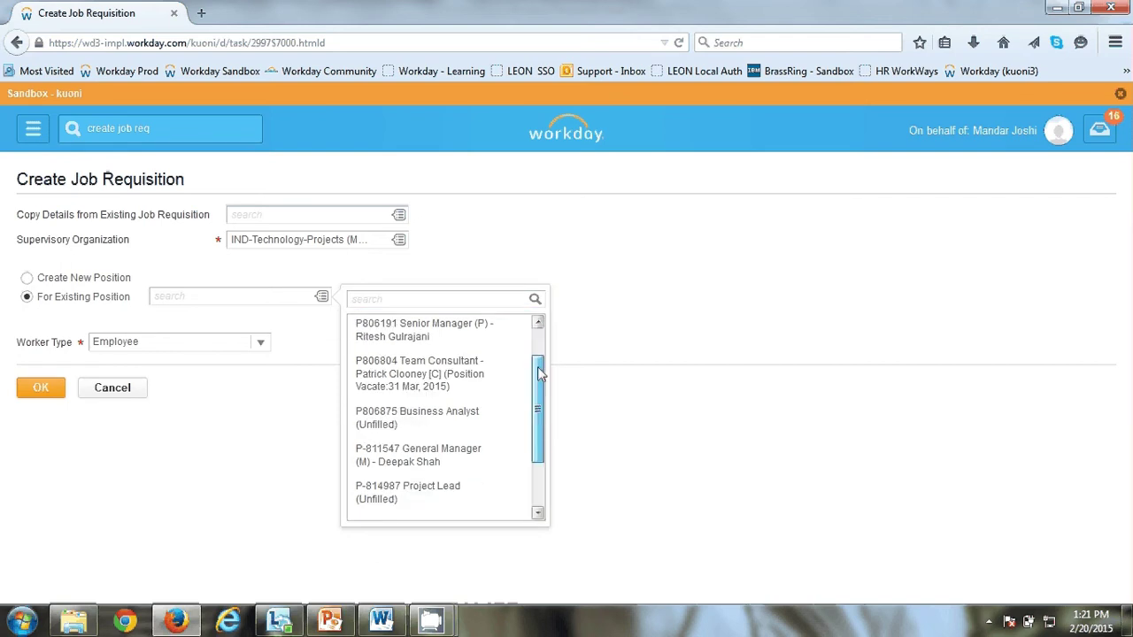
pyautogui.moveTo(538, 390); pyautogui.dragTo(539, 423)
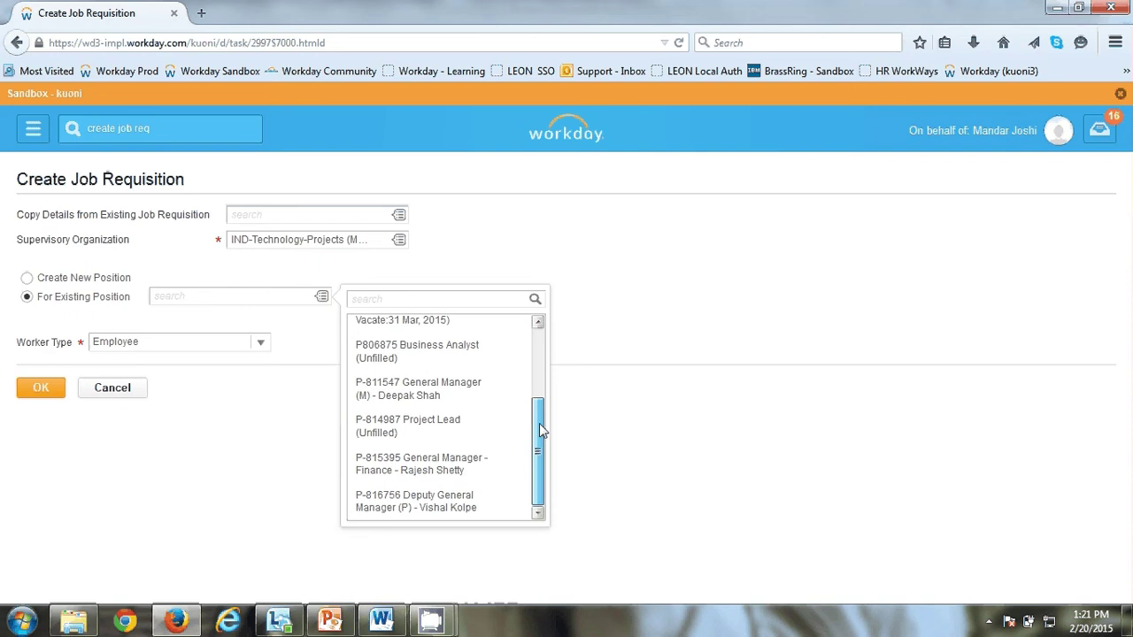
pyautogui.click(420, 355)
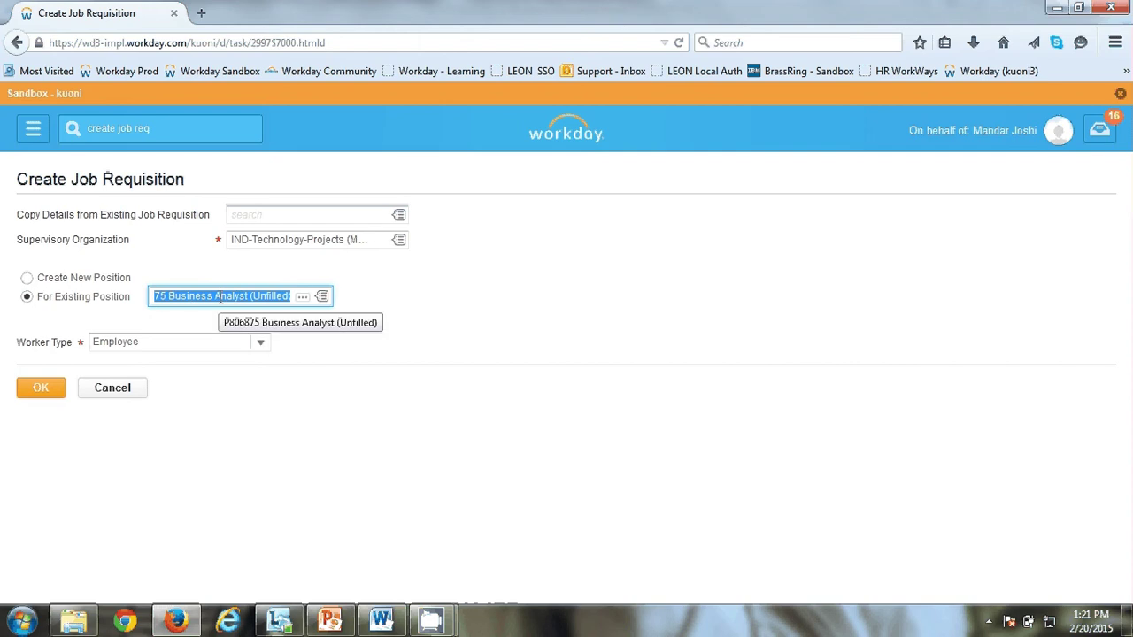
pyautogui.click(261, 340)
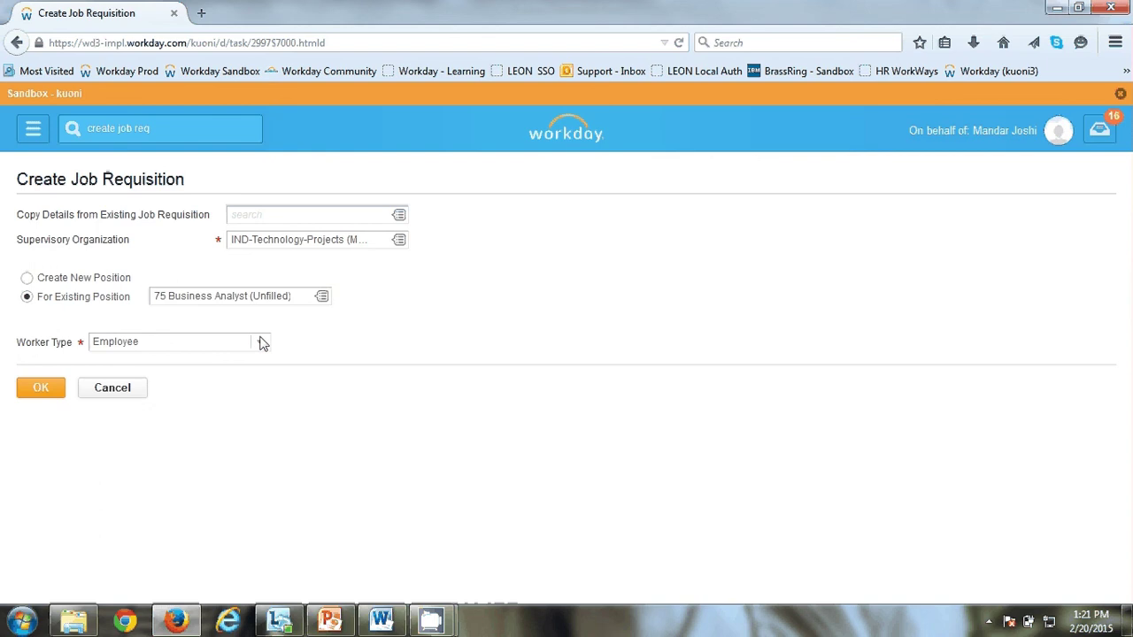
pyautogui.click(261, 343)
pyautogui.click(133, 361)
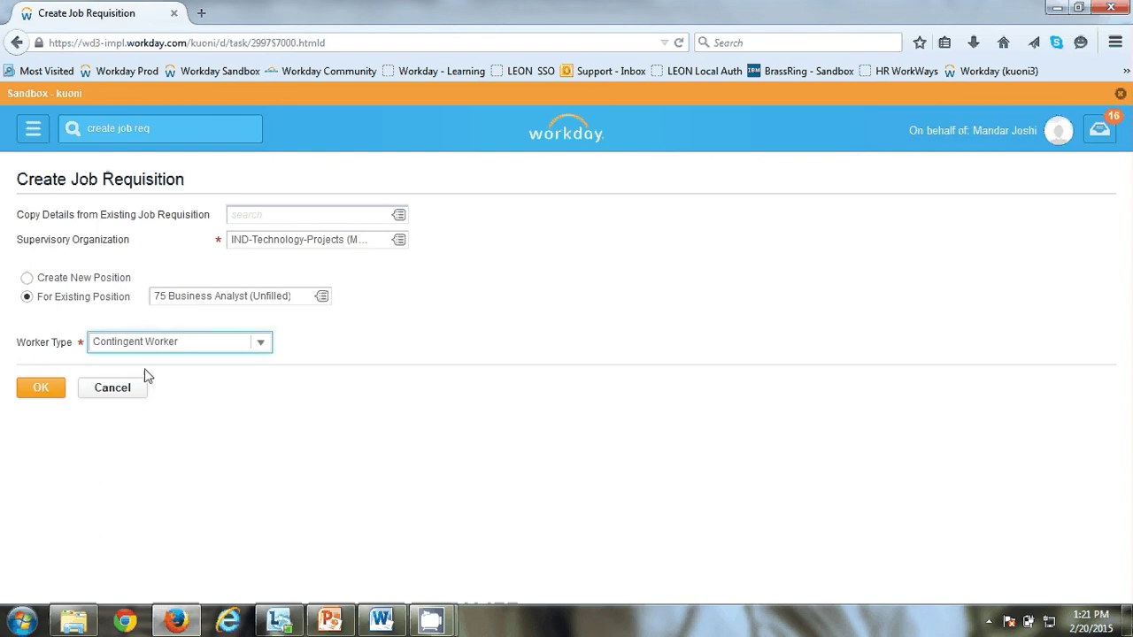
pyautogui.click(32, 397)
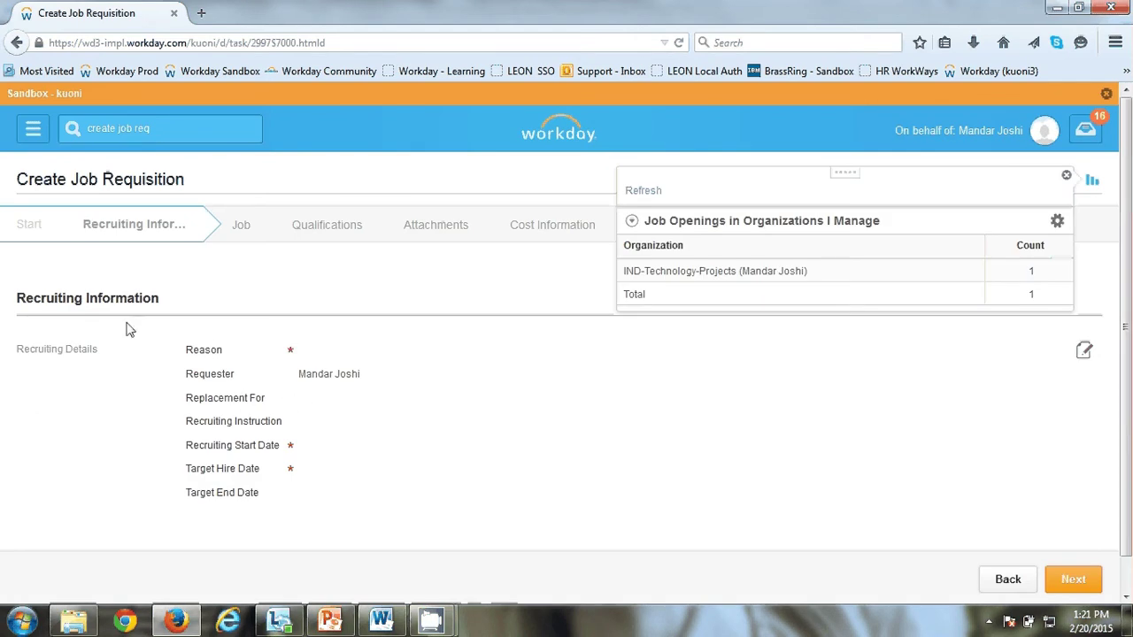
# Step: Set the recruiting reason to Recruiting > Budgeted and publish internally and externally
pyautogui.click(302, 397)
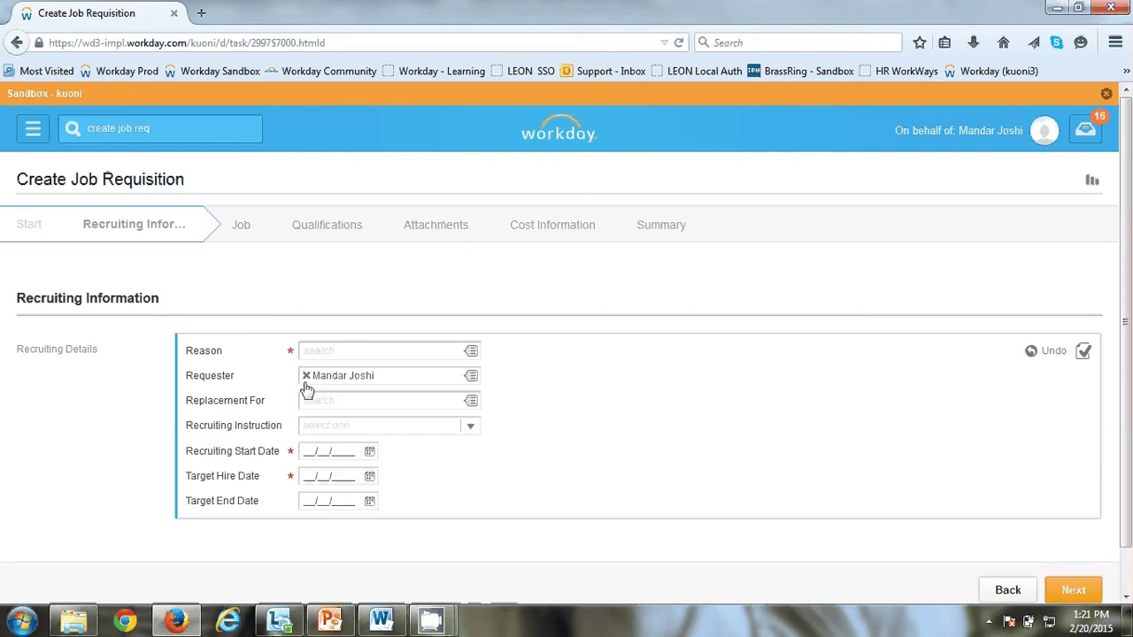
pyautogui.click(470, 352)
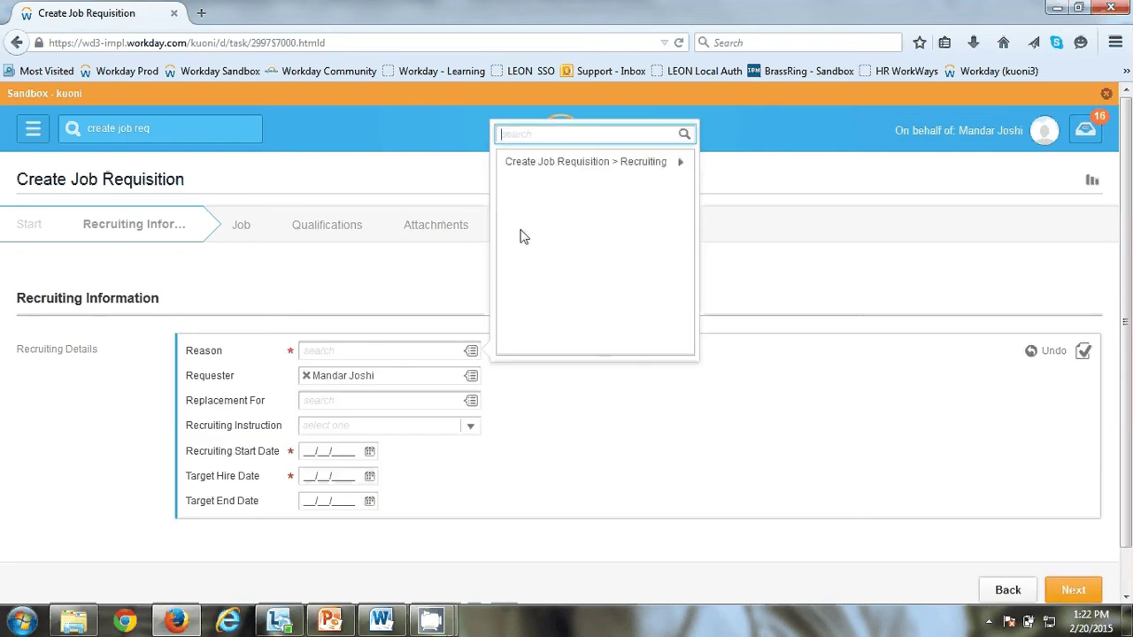
pyautogui.click(547, 162)
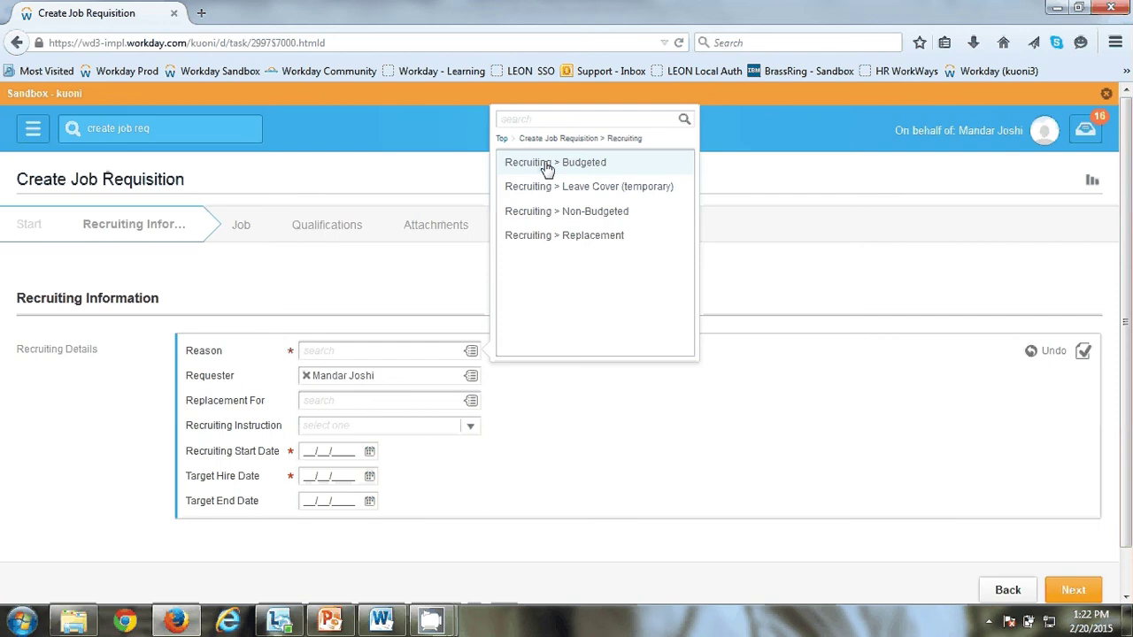
pyautogui.click(547, 165)
pyautogui.click(470, 430)
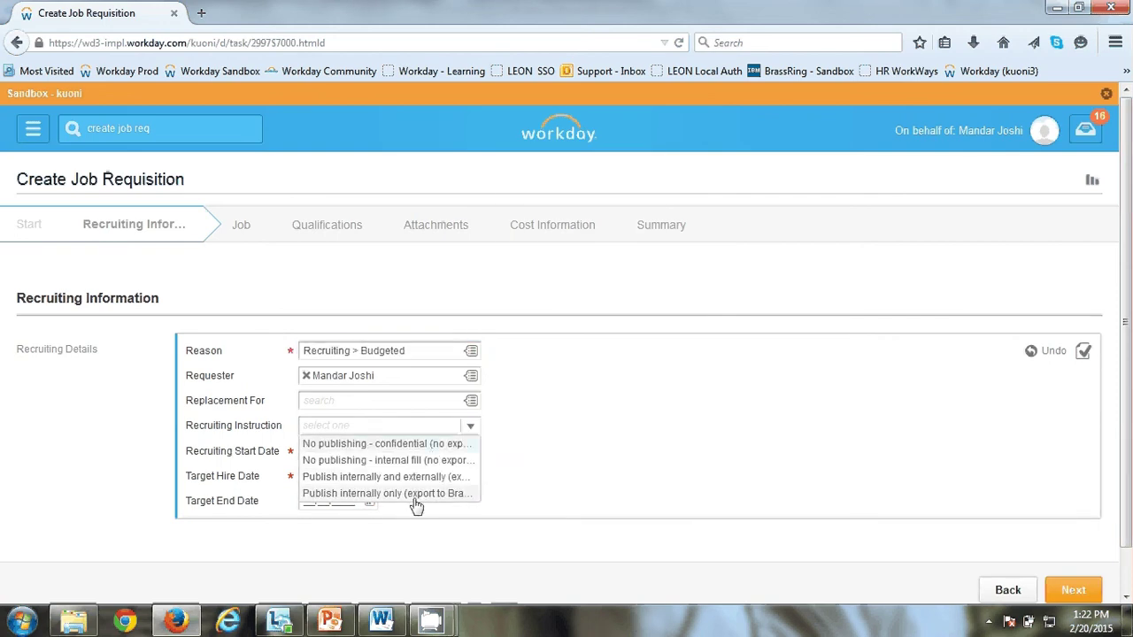
pyautogui.click(411, 479)
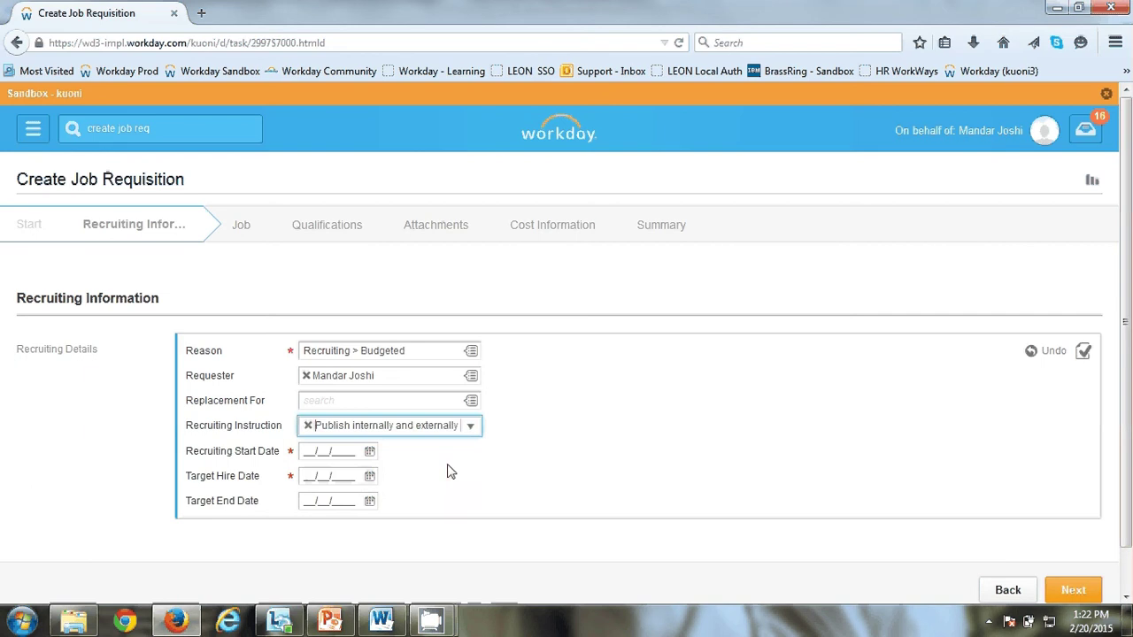
# Step: Set the recruiting start date and target hire date to 02/02/2015, then continue
pyautogui.click(369, 452)
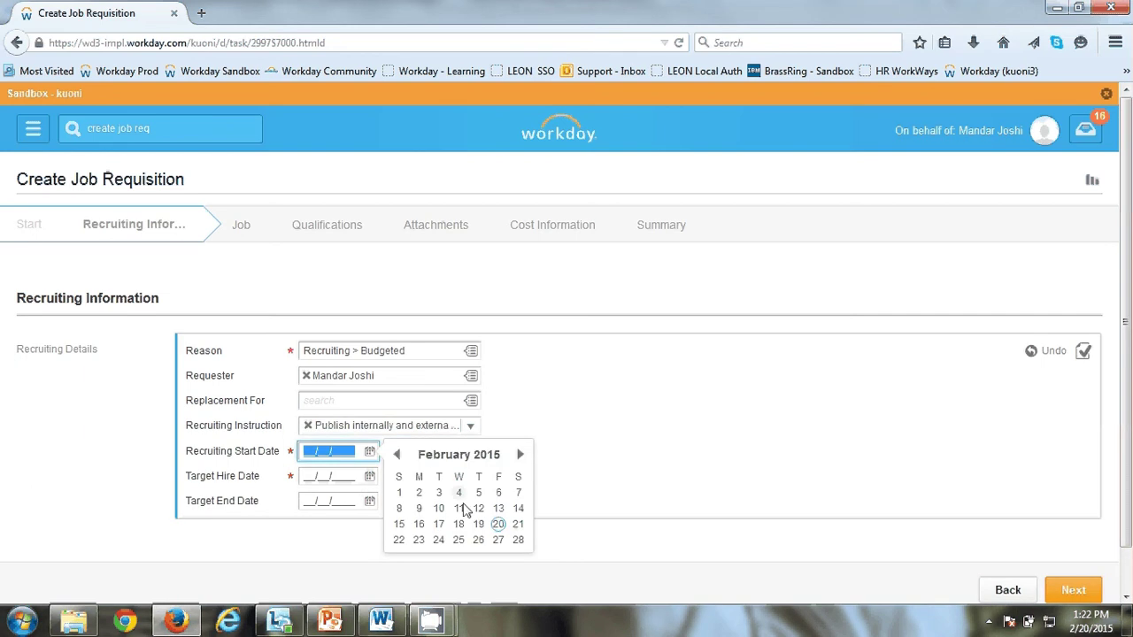
pyautogui.click(419, 493)
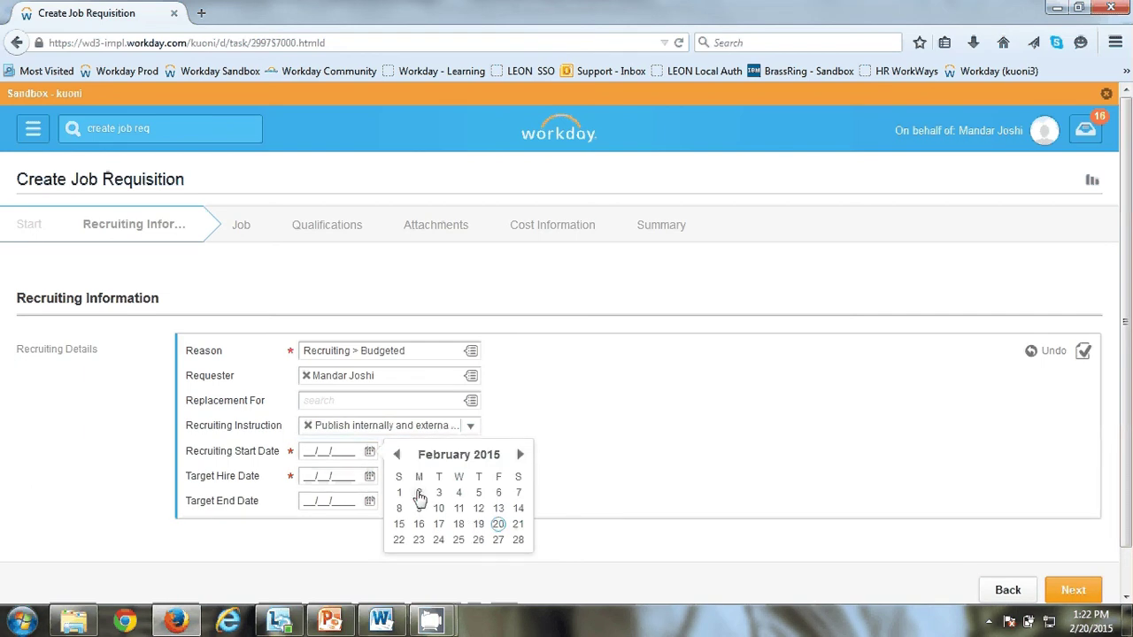
pyautogui.click(370, 476)
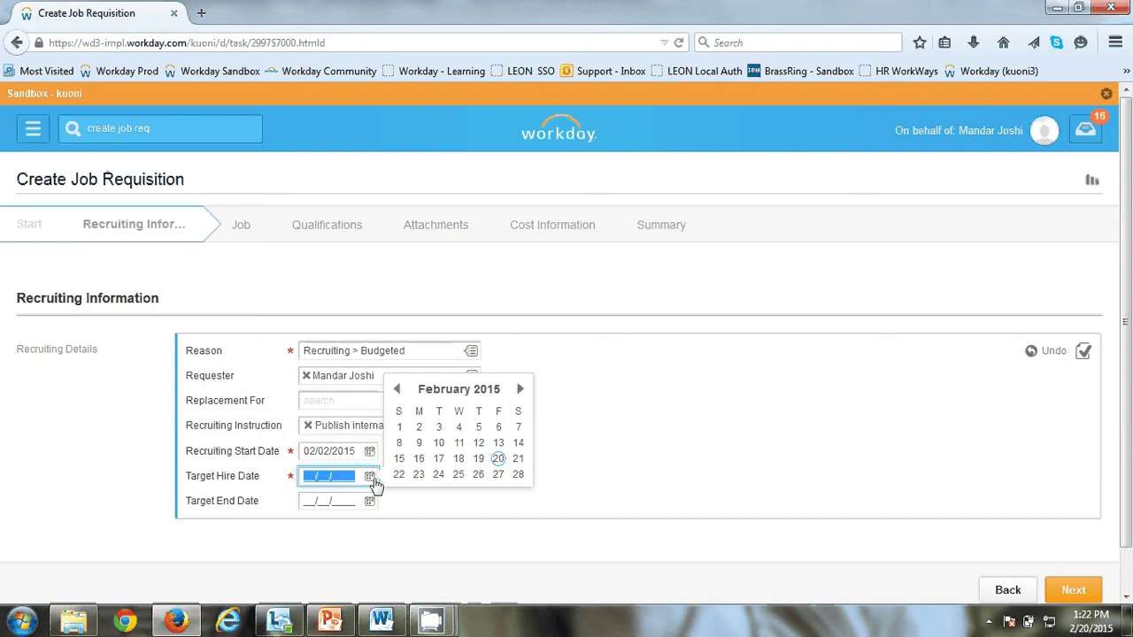
pyautogui.click(420, 430)
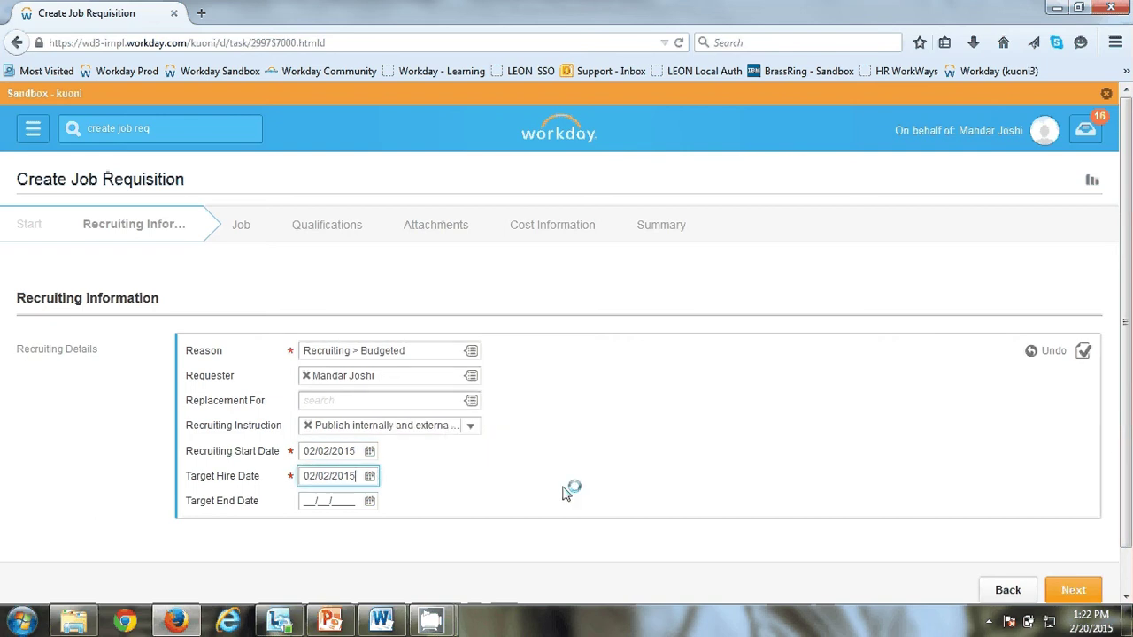
pyautogui.click(1072, 590)
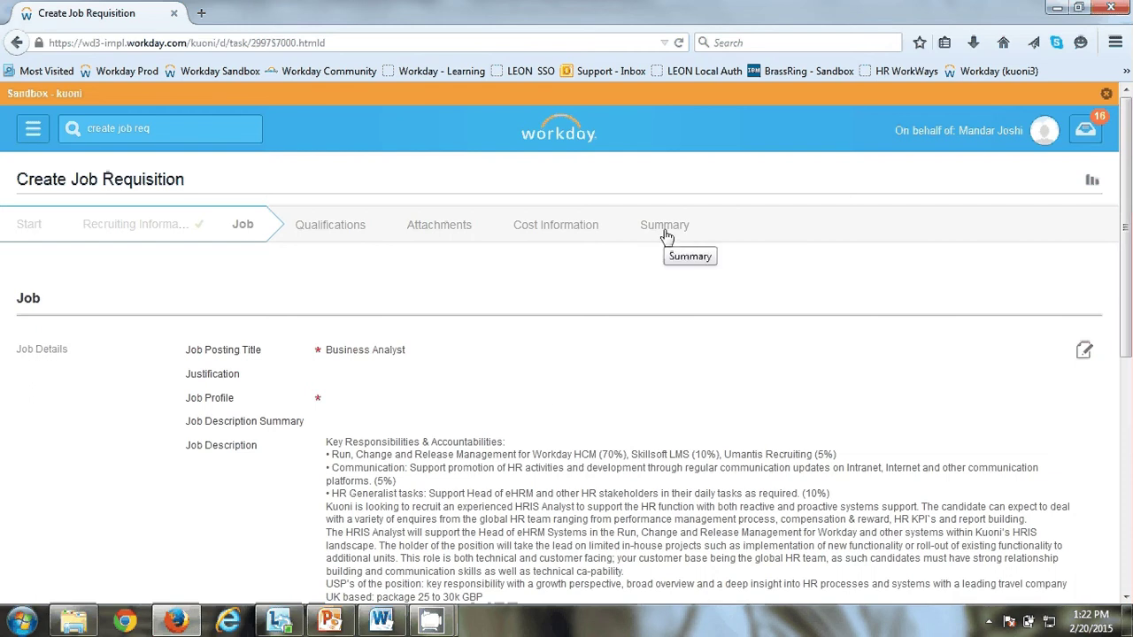
# Step: Enter the justification 'For requirement gathering'
pyautogui.scroll(-2, 666, 237)
pyautogui.click(379, 309)
pyautogui.click(380, 286)
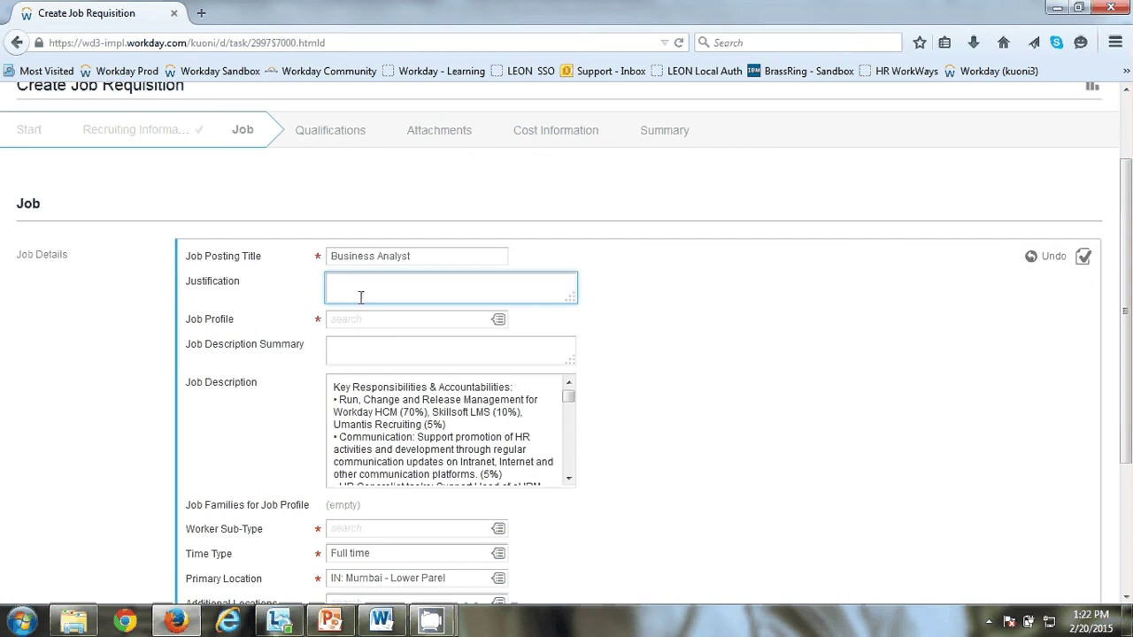
pyautogui.write('For requirement gathering')
# Step: Search for and select the Business Analyst (P) job profile
pyautogui.scroll(-2, 360, 298)
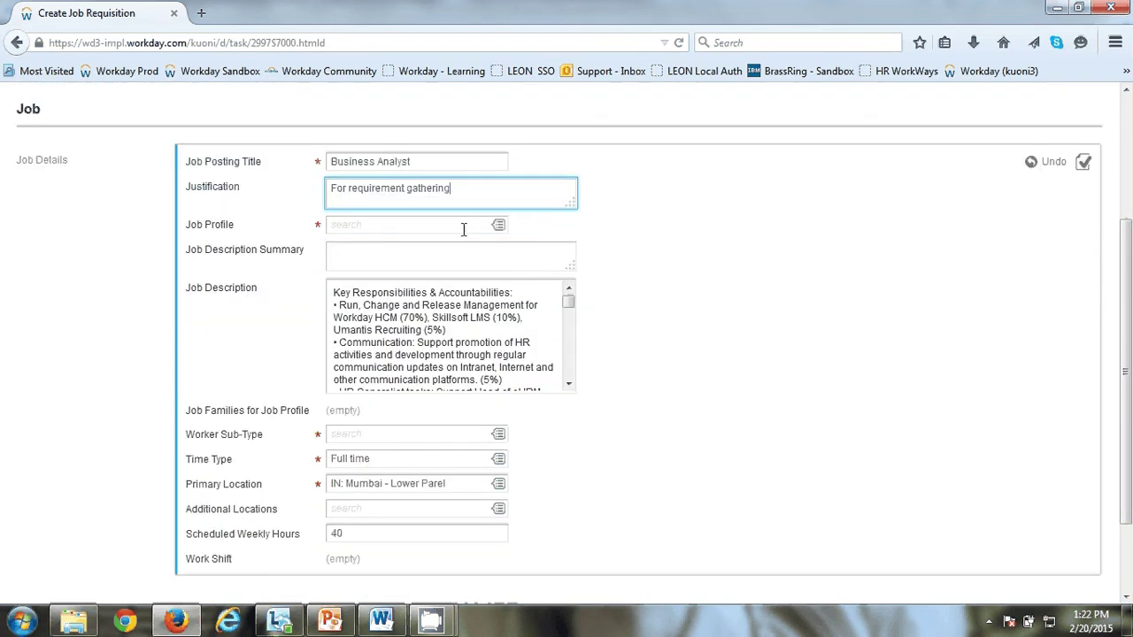
pyautogui.click(463, 229)
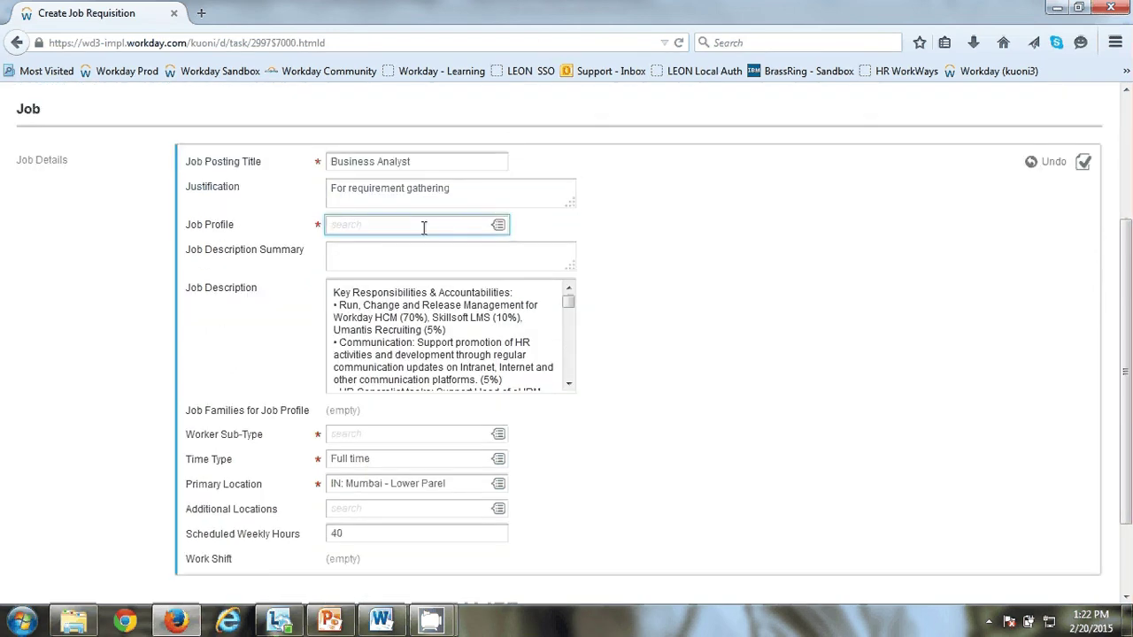
pyautogui.write('business analy')
pyautogui.press('Return')
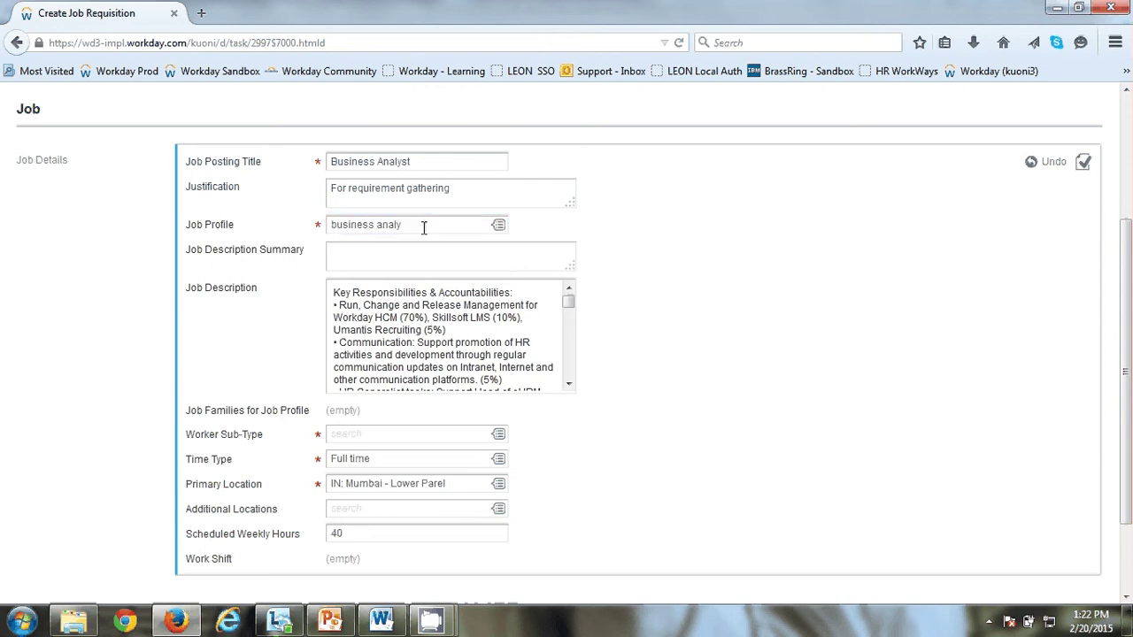
pyautogui.click(589, 366)
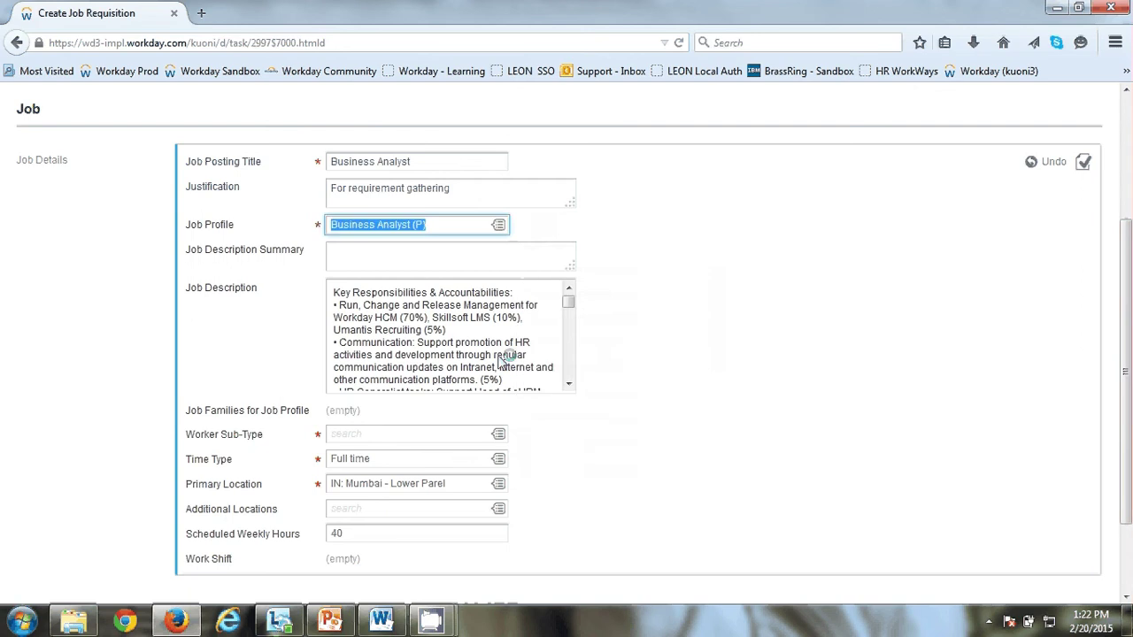
# Step: Set the worker sub-type to Consultant under For Current Country, then continue to Qualifications
pyautogui.scroll(-2, 221, 331)
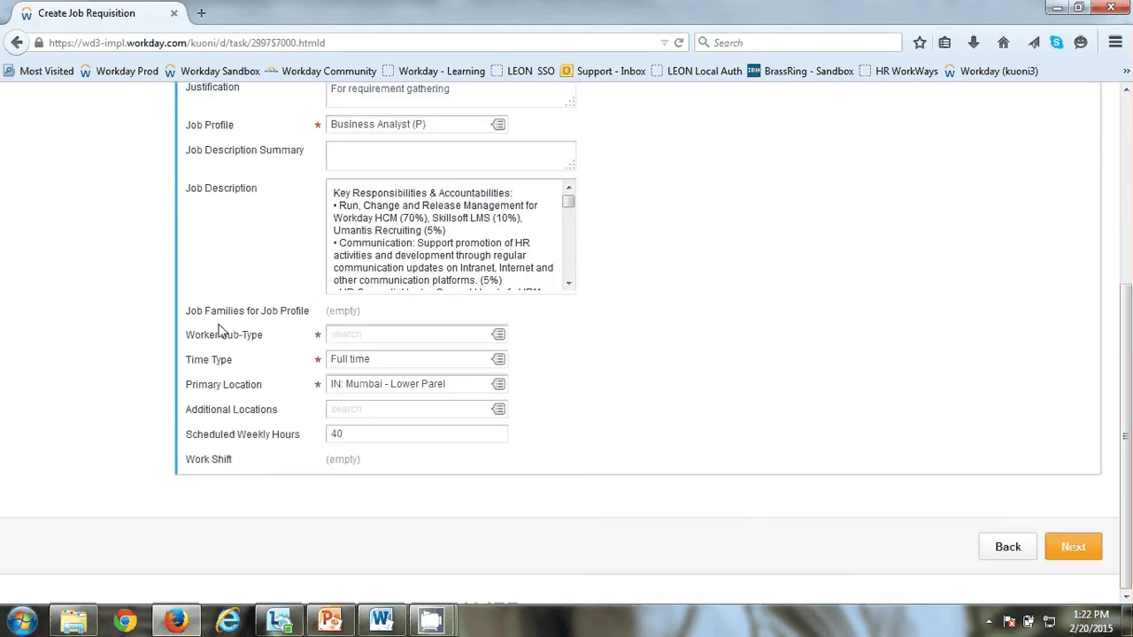
pyautogui.click(391, 336)
pyautogui.click(499, 335)
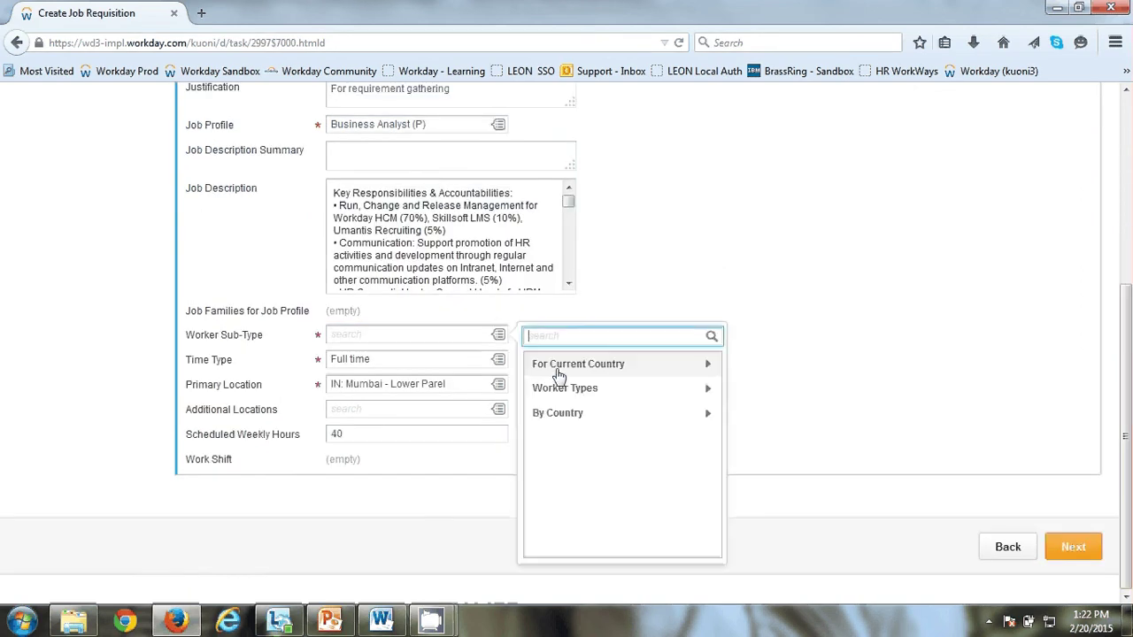
pyautogui.click(559, 365)
pyautogui.click(551, 430)
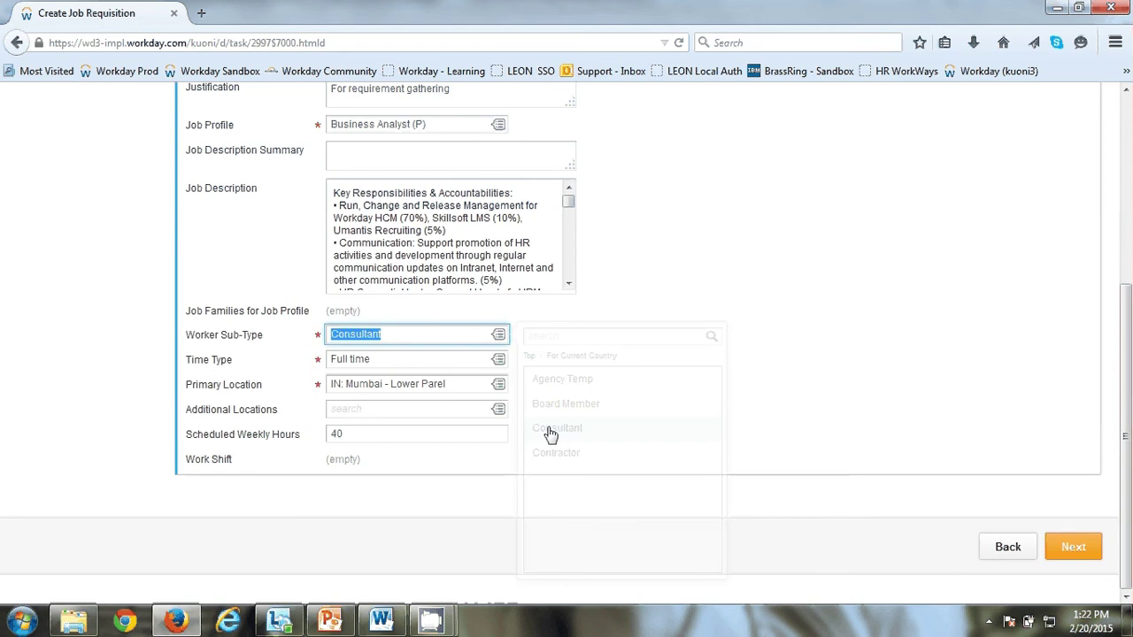
pyautogui.click(386, 407)
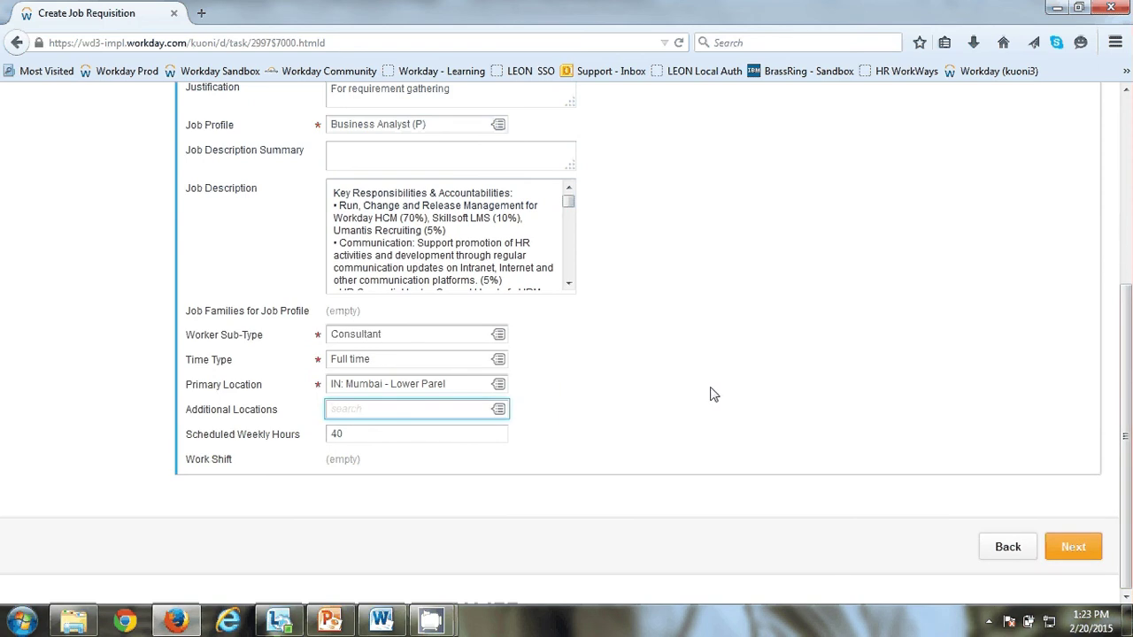
pyautogui.click(1073, 548)
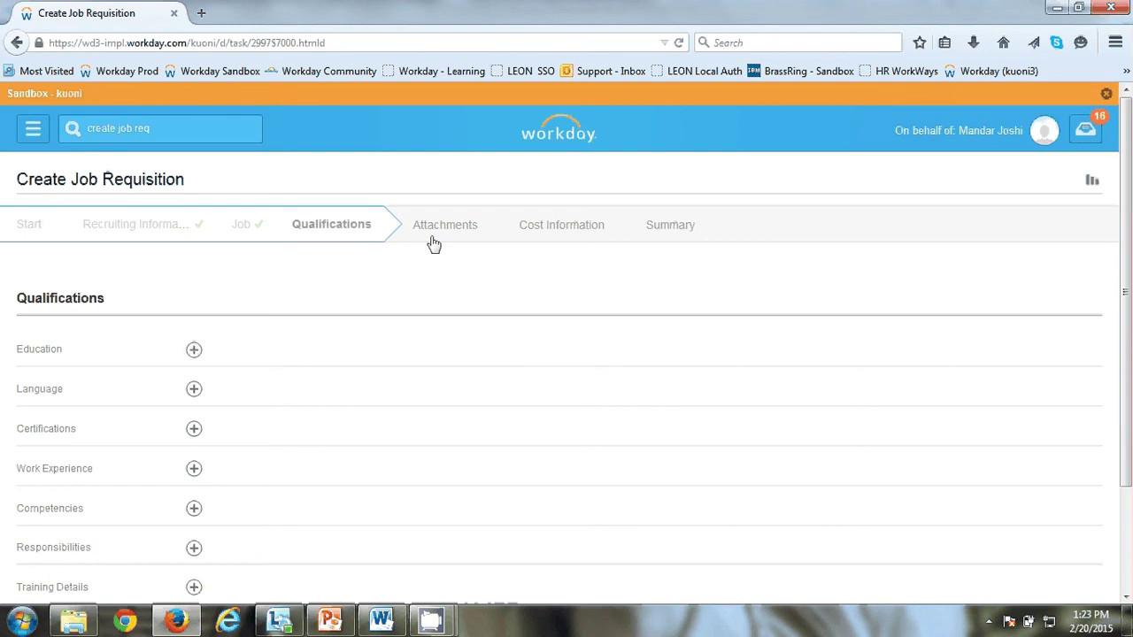
# Step: Fill in cost details with INR currency, 40000 pay rate and Monthly frequency, then continue
pyautogui.click(557, 227)
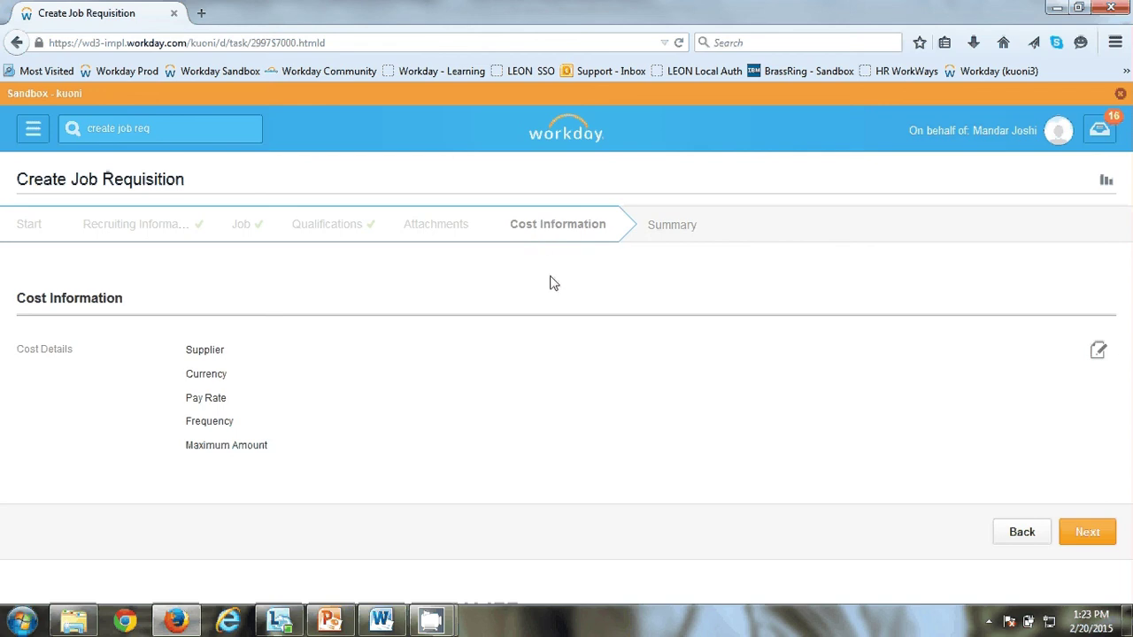
pyautogui.click(1098, 351)
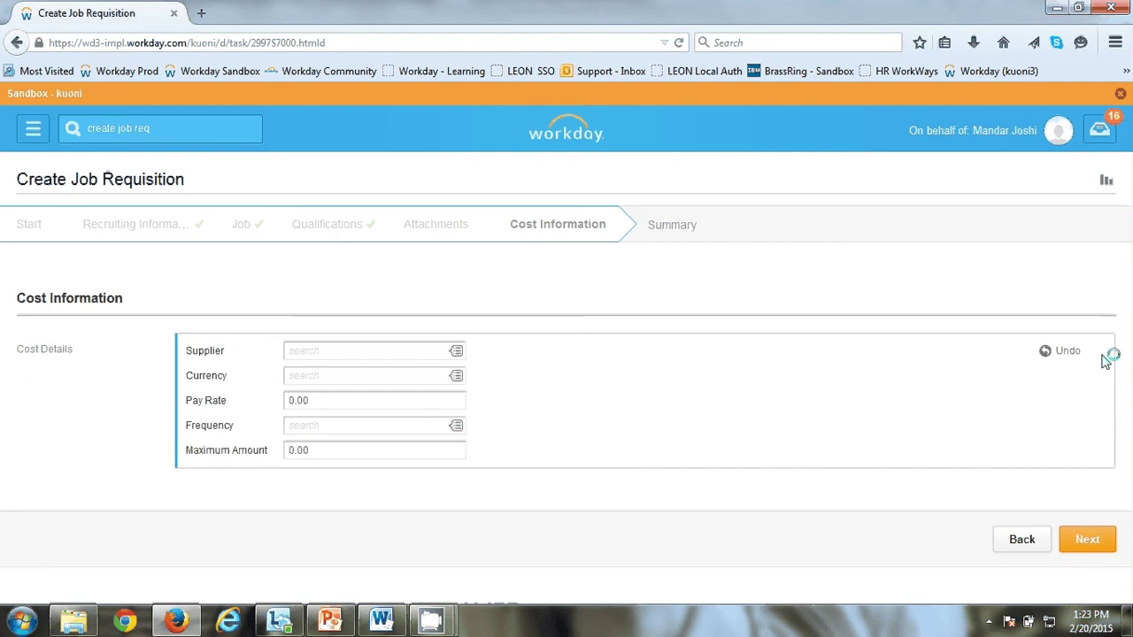
pyautogui.click(342, 376)
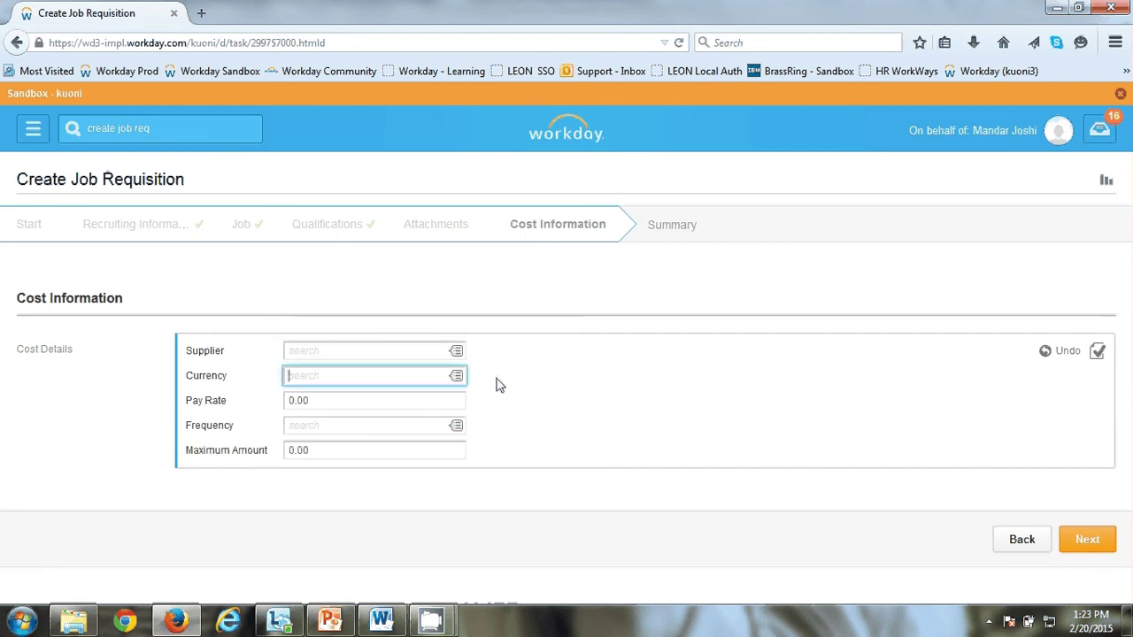
pyautogui.write('in')
pyautogui.press('Tab')
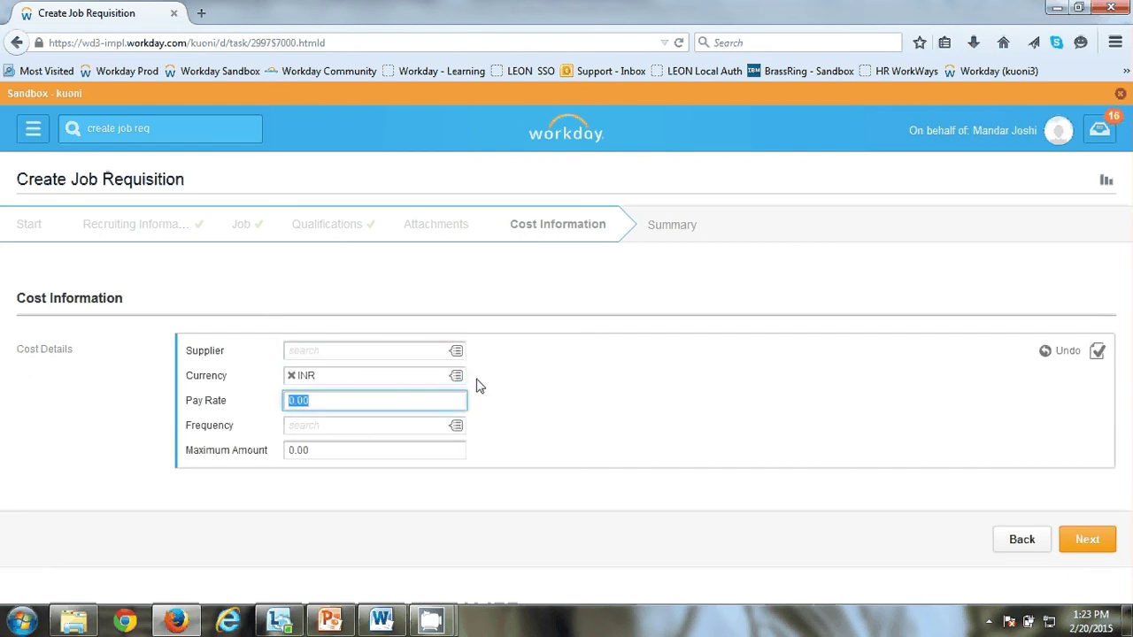
pyautogui.write('40000')
pyautogui.press('Tab')
pyautogui.write('month')
pyautogui.press('Tab')
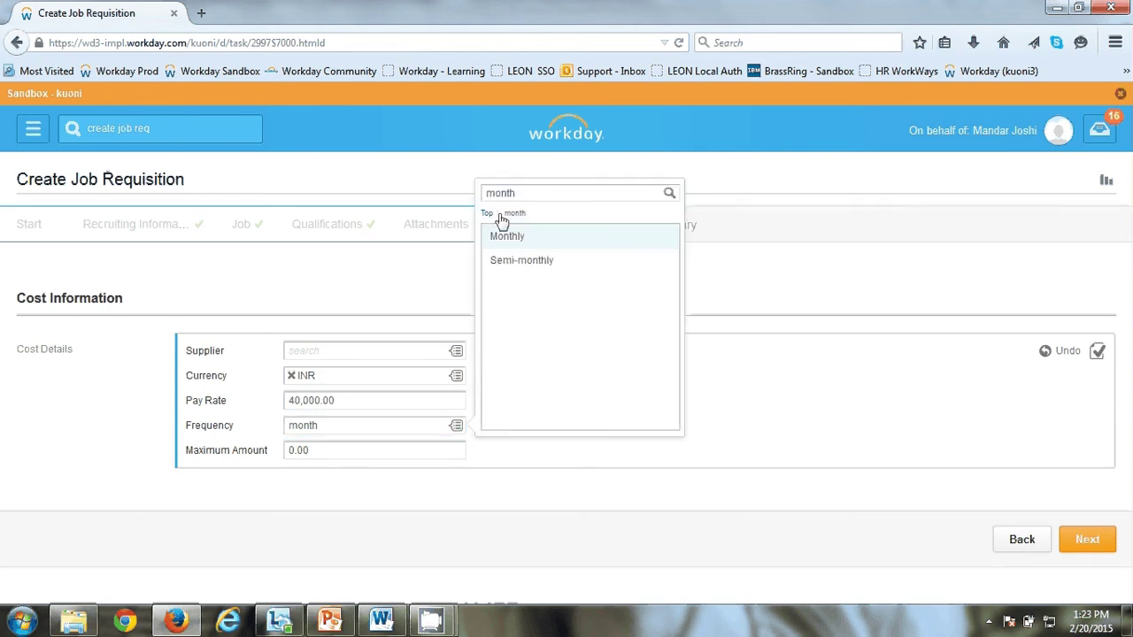
pyautogui.click(506, 238)
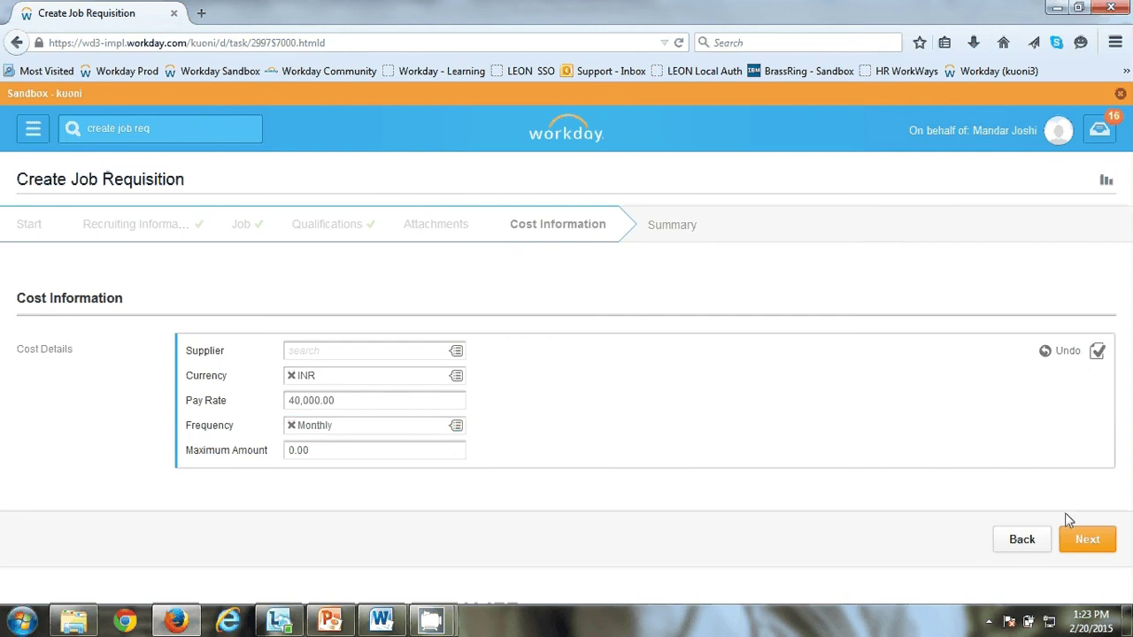
pyautogui.click(1088, 541)
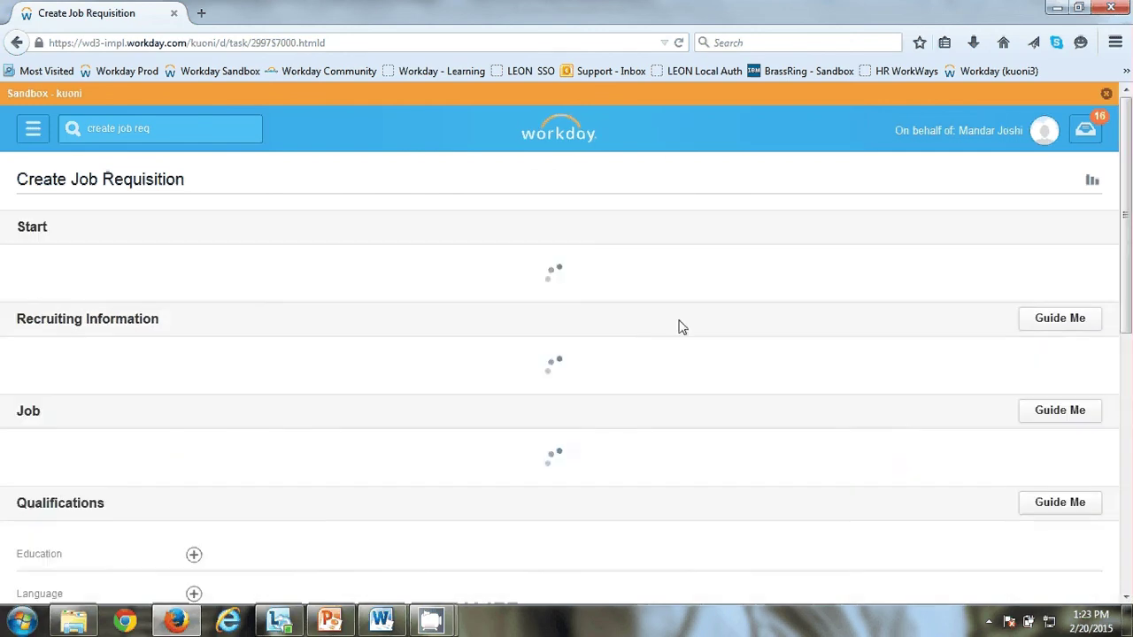
# Step: Review the Business Analyst requisition summary sections and submit the requisition
pyautogui.scroll(-2, 387, 281)
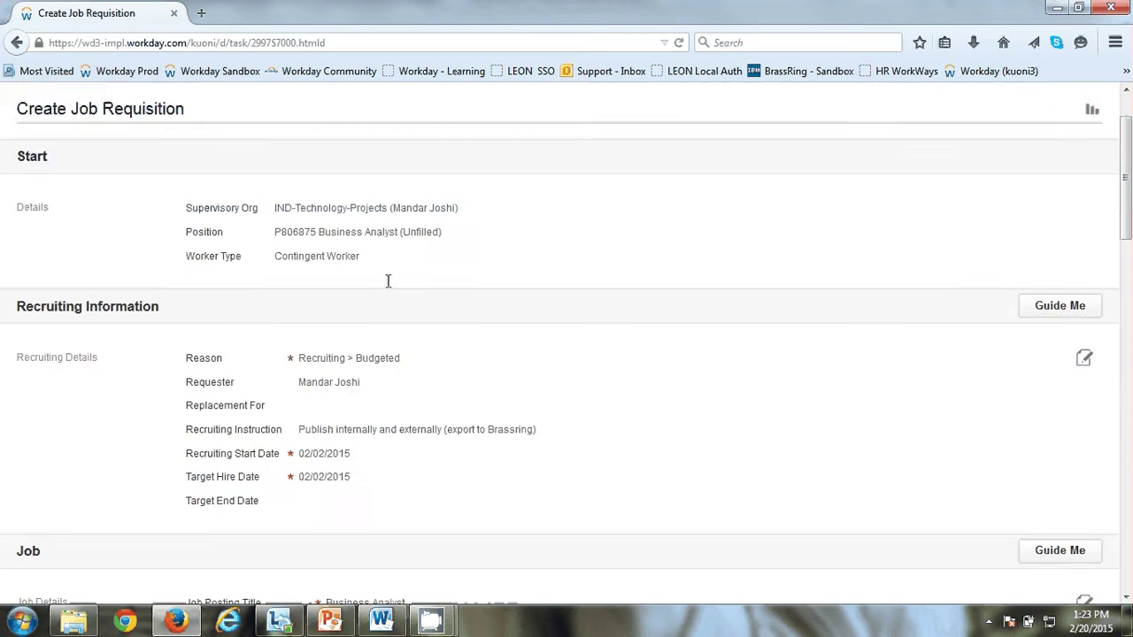
pyautogui.scroll(-10, 292, 234)
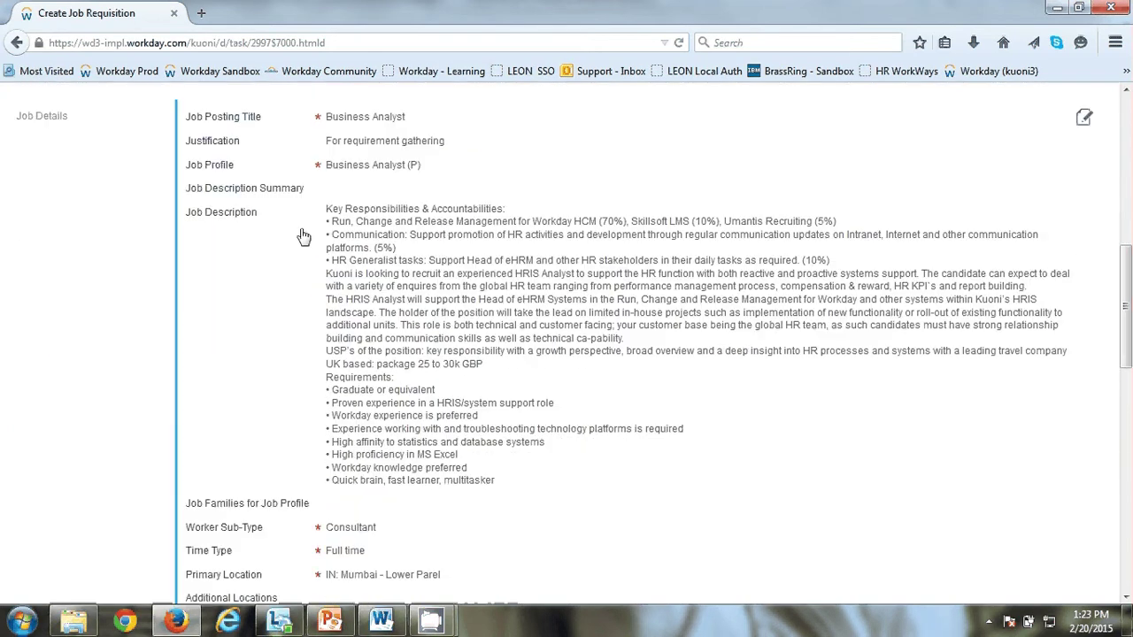
pyautogui.scroll(10, 303, 237)
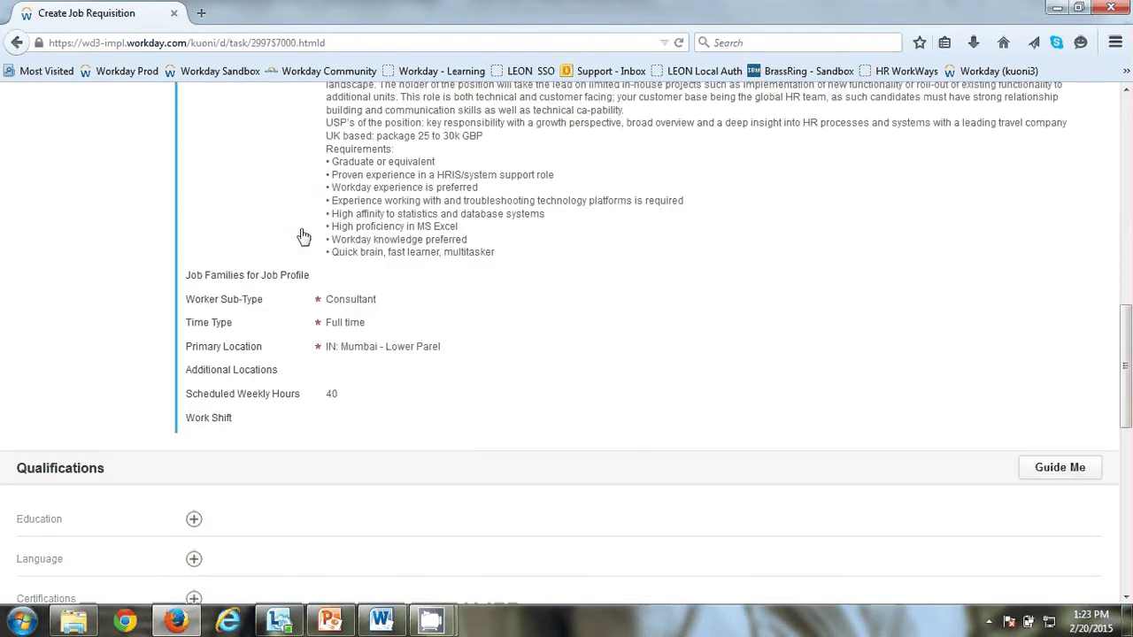
pyautogui.scroll(-15, 299, 234)
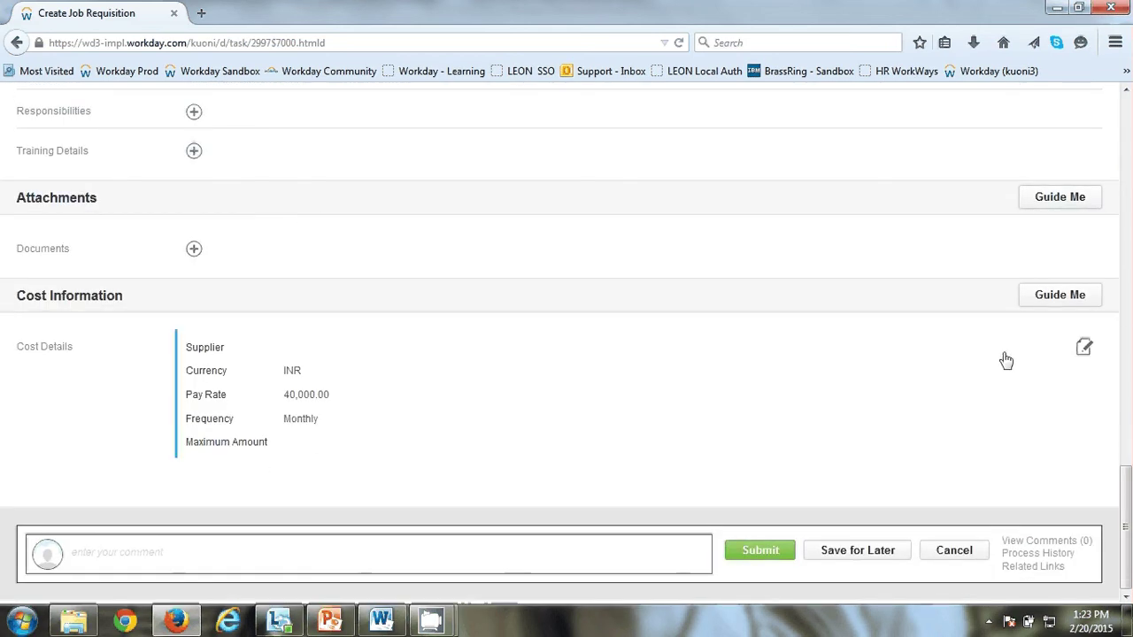
pyautogui.click(764, 558)
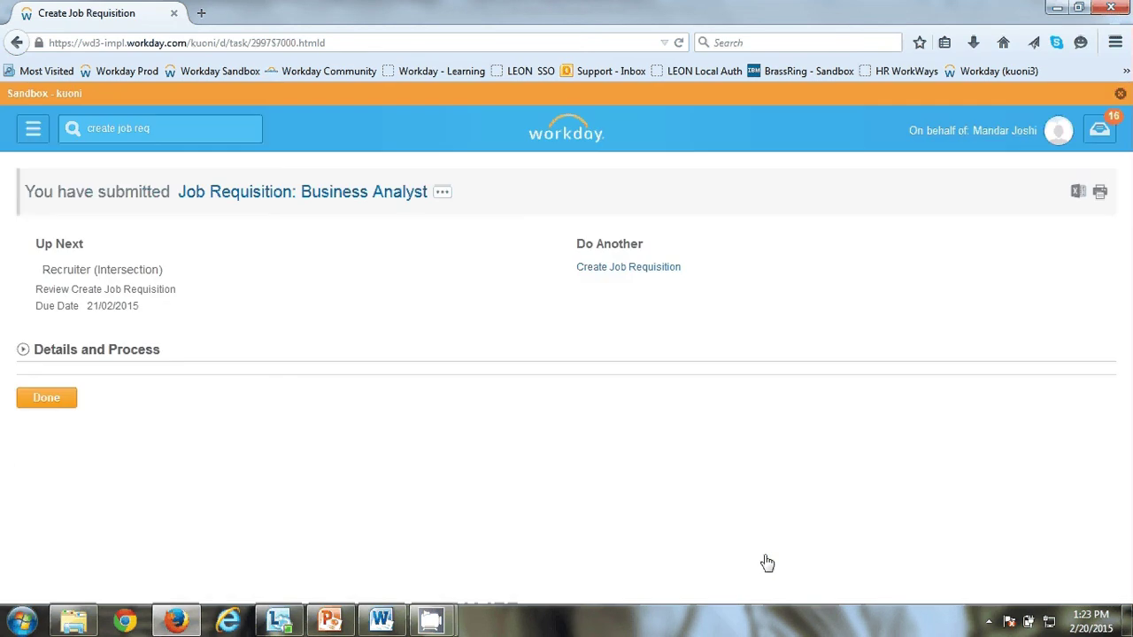
# Step: Rerun 'create job req', choose For Existing Position, and list the available positions
pyautogui.moveTo(200, 137); pyautogui.dragTo(2, 108)
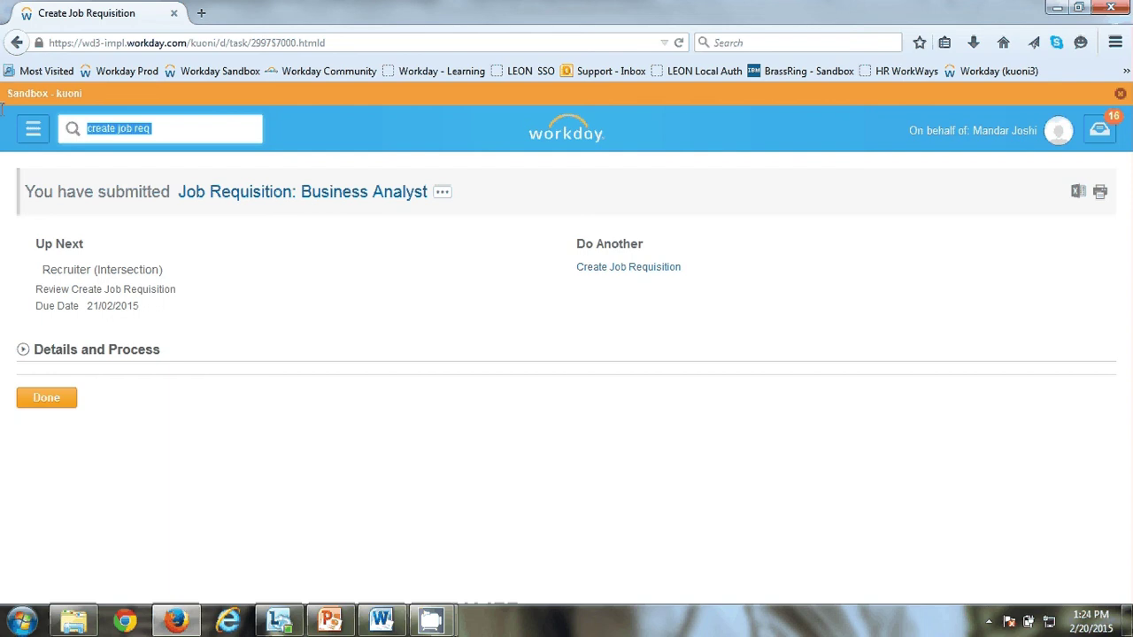
pyautogui.press('End')
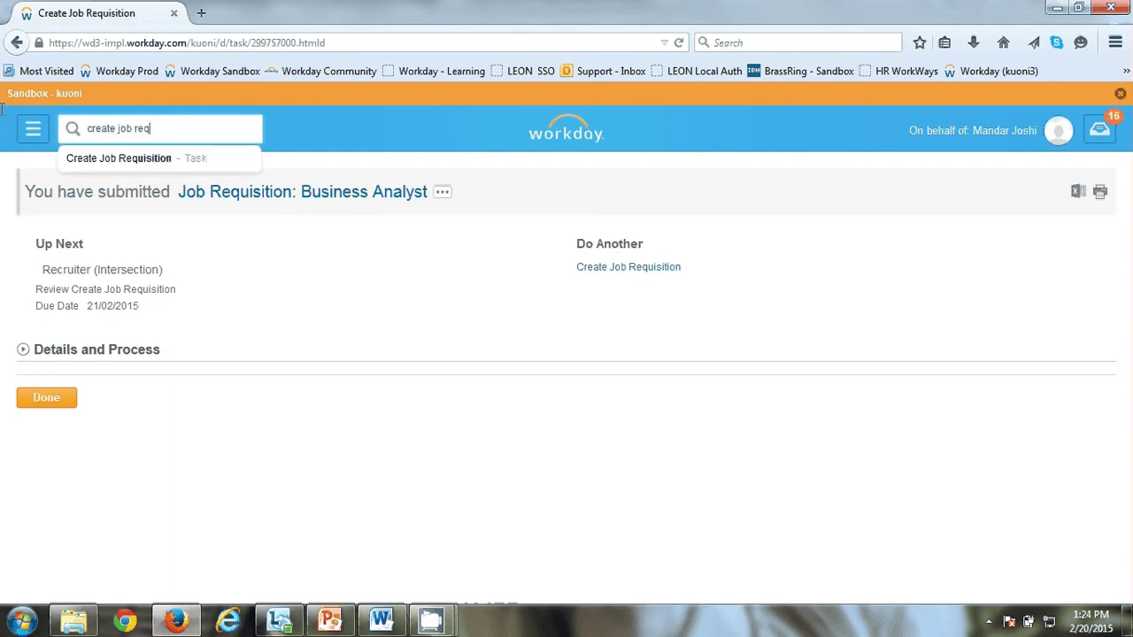
pyautogui.press('Return')
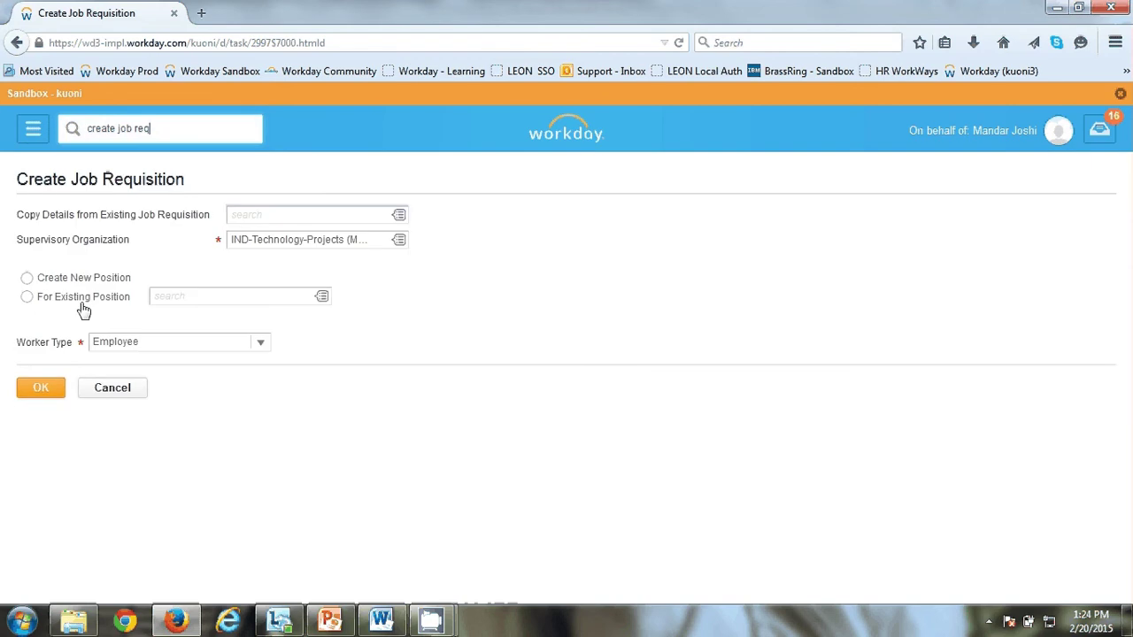
pyautogui.click(35, 304)
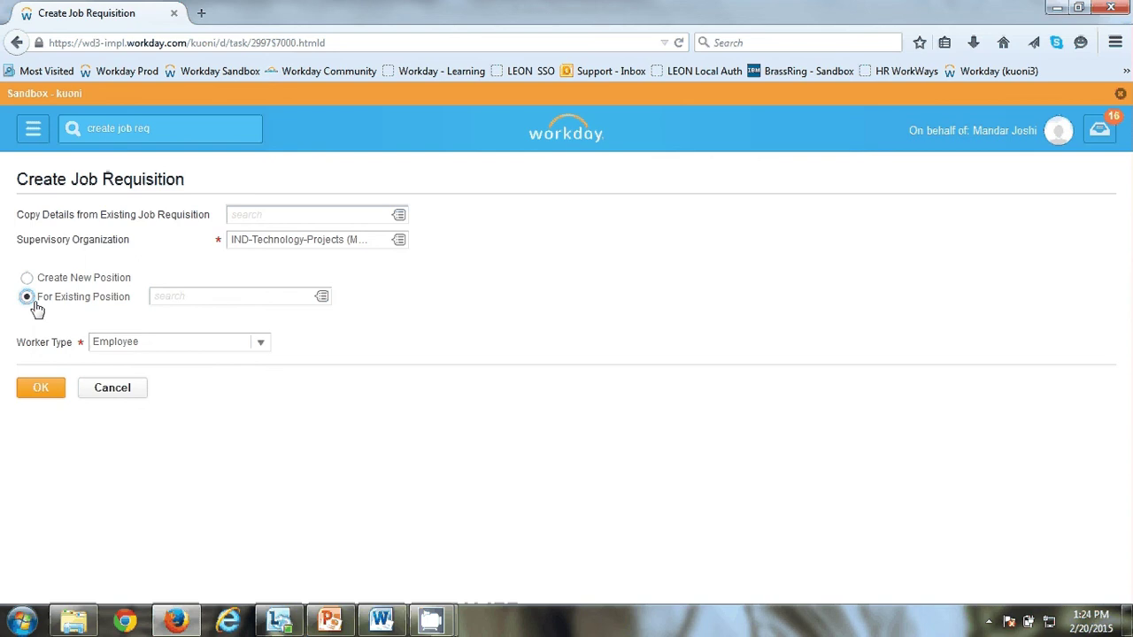
pyautogui.click(320, 297)
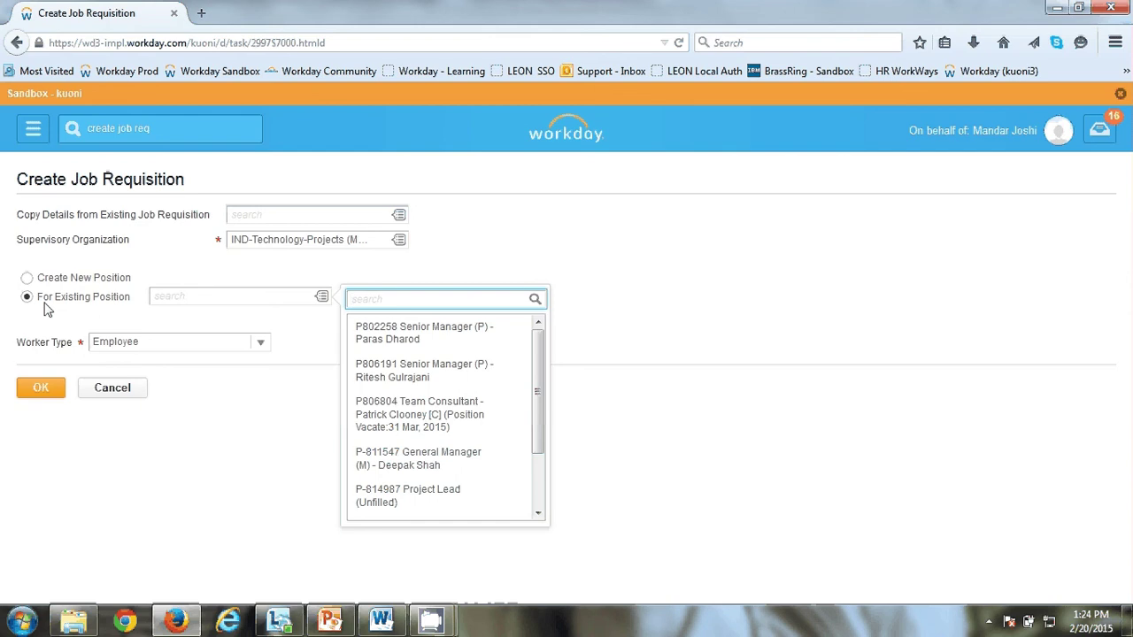
# Step: Select position P806804 Team Consultant, setting the worker type to Contingent Worker
pyautogui.scroll(-1, 535, 389)
pyautogui.moveTo(535, 389)
pyautogui.mouseDown()
pyautogui.moveTo(531, 431)
pyautogui.moveTo(536, 359)
pyautogui.moveTo(544, 375)
pyautogui.mouseUp()
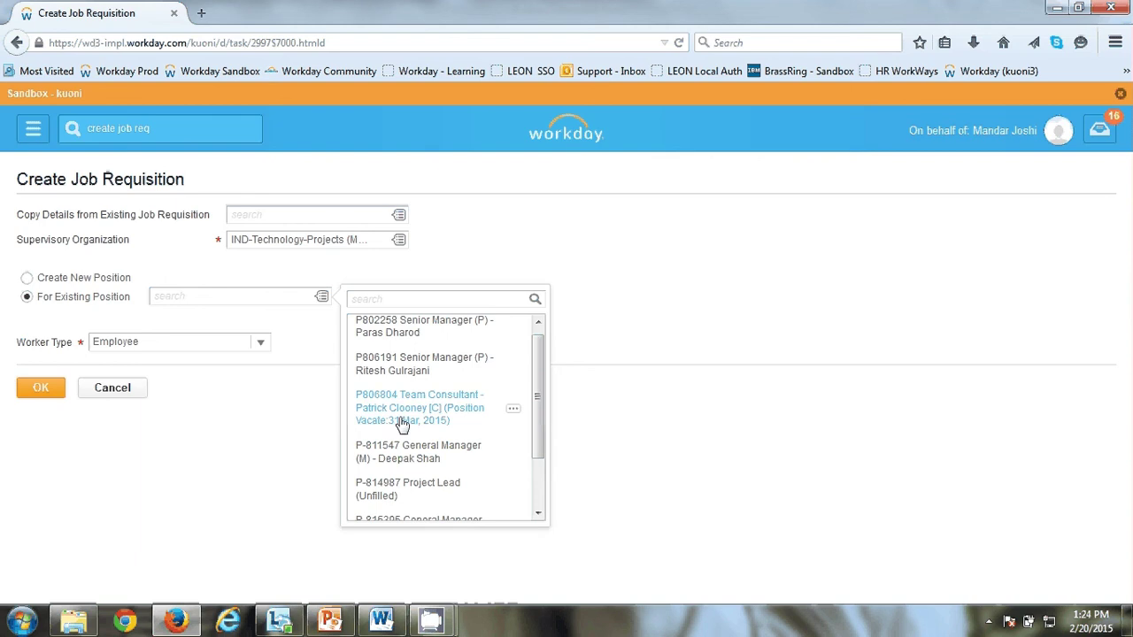
pyautogui.click(392, 428)
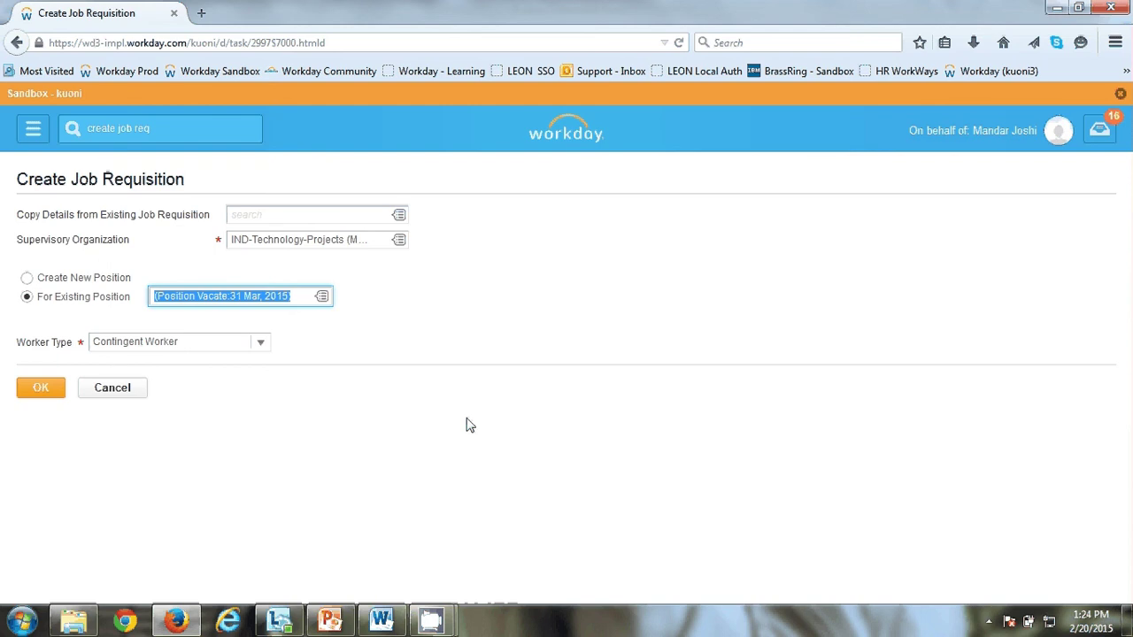
pyautogui.click(357, 313)
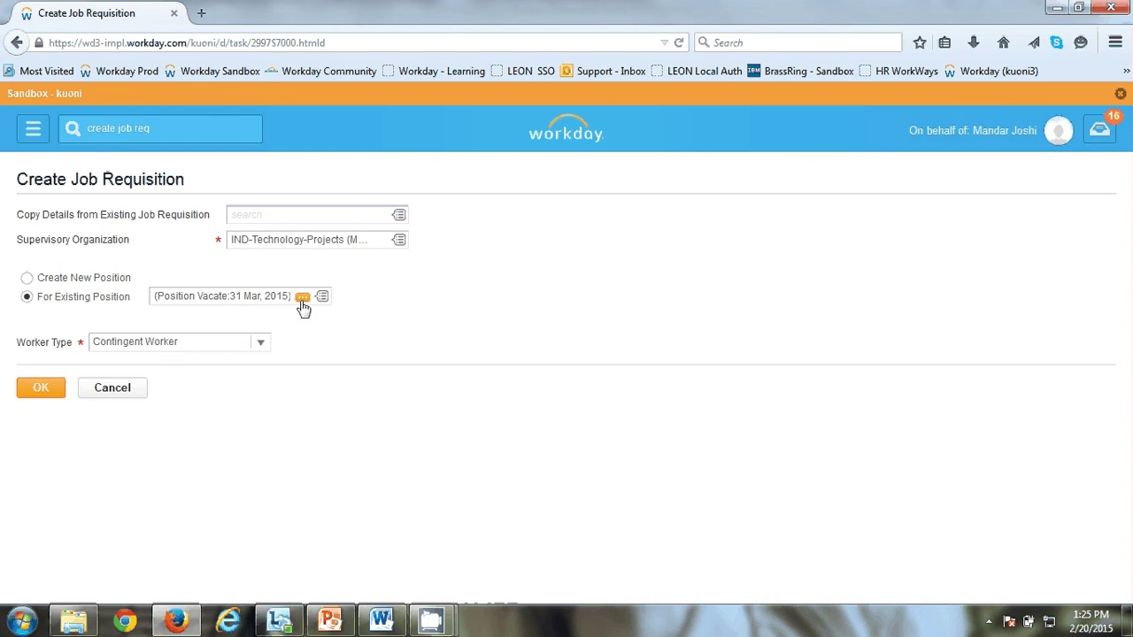
# Step: Open the P806804 position's details and check its Available for Overlap setting
pyautogui.click(303, 301)
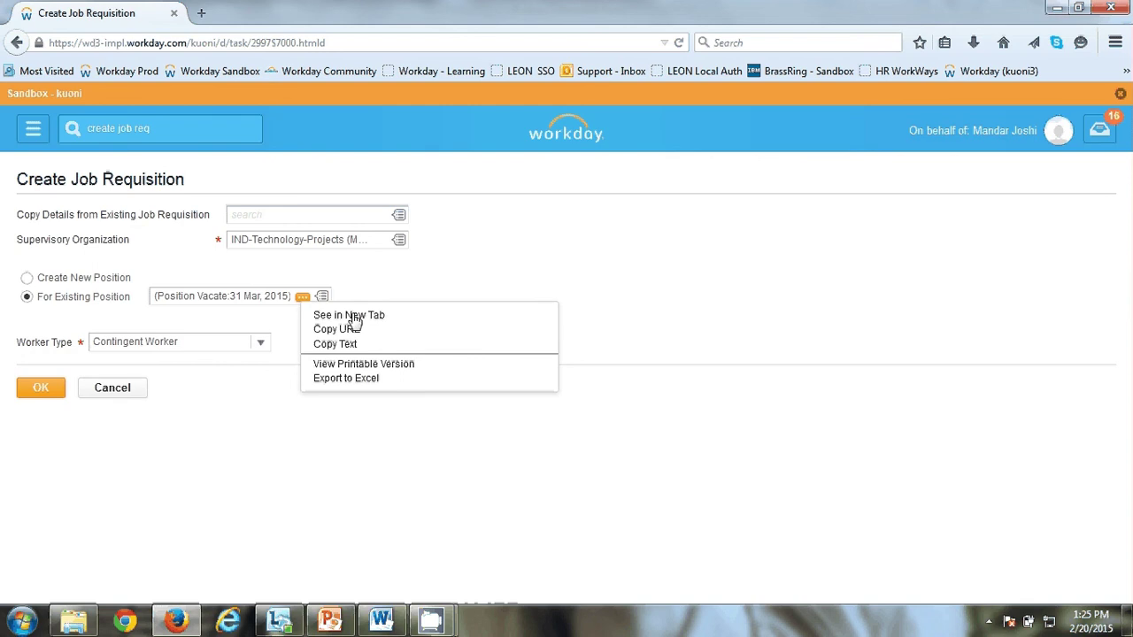
pyautogui.click(354, 316)
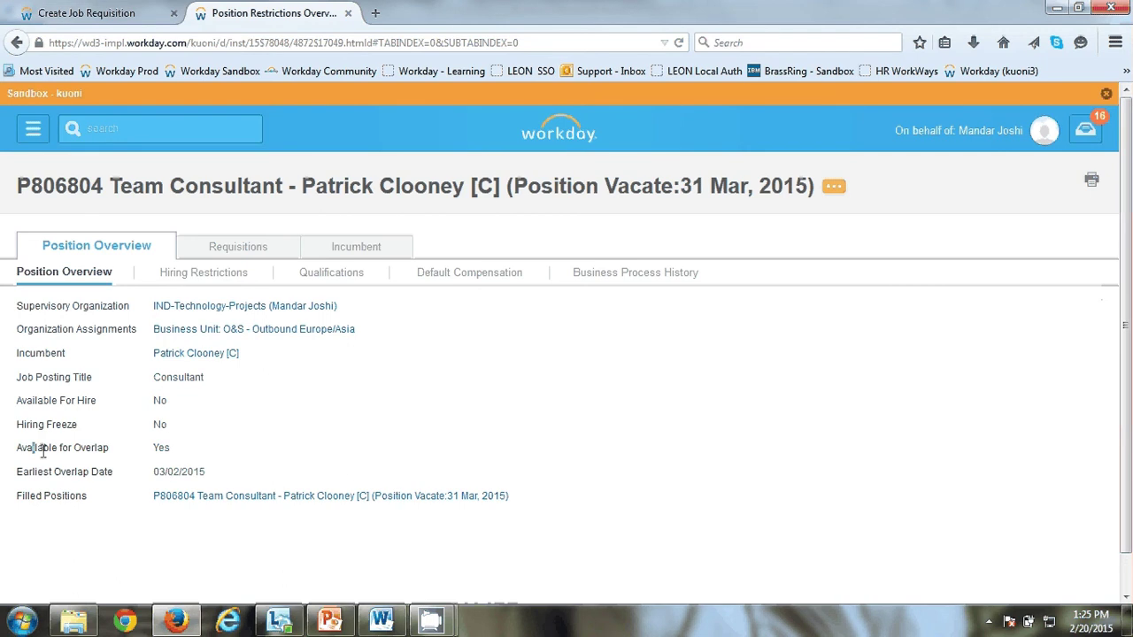
pyautogui.moveTo(42, 452); pyautogui.dragTo(172, 450)
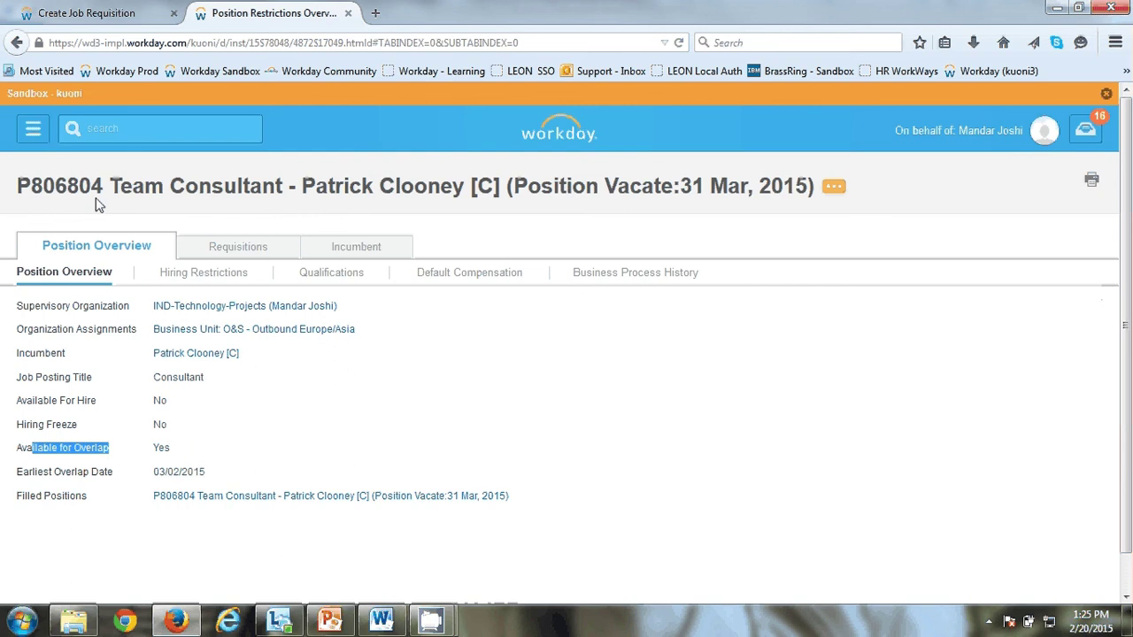
pyautogui.click(108, 13)
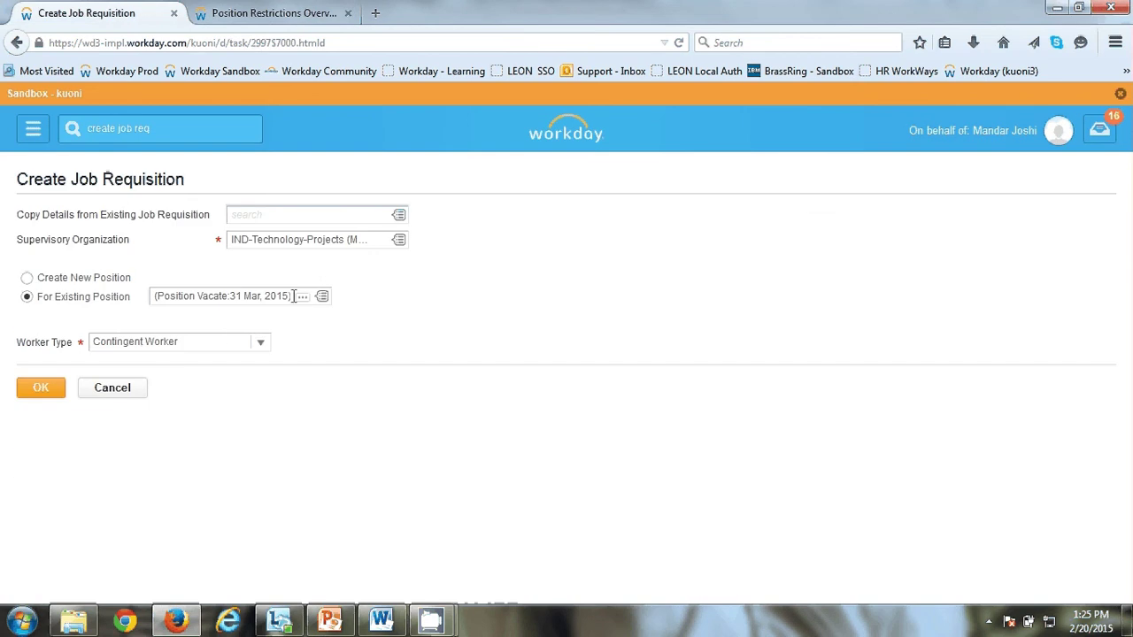
# Step: Reopen the position details, then close the Position Restrictions page to return to the form
pyautogui.moveTo(303, 301)
pyautogui.click(303, 300)
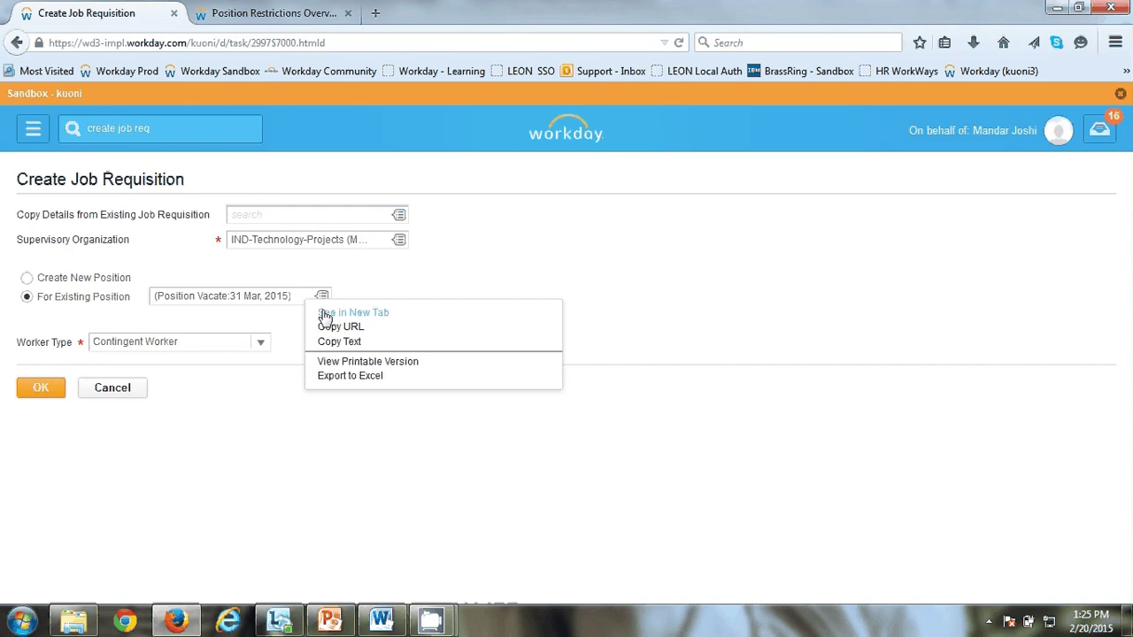
pyautogui.click(325, 314)
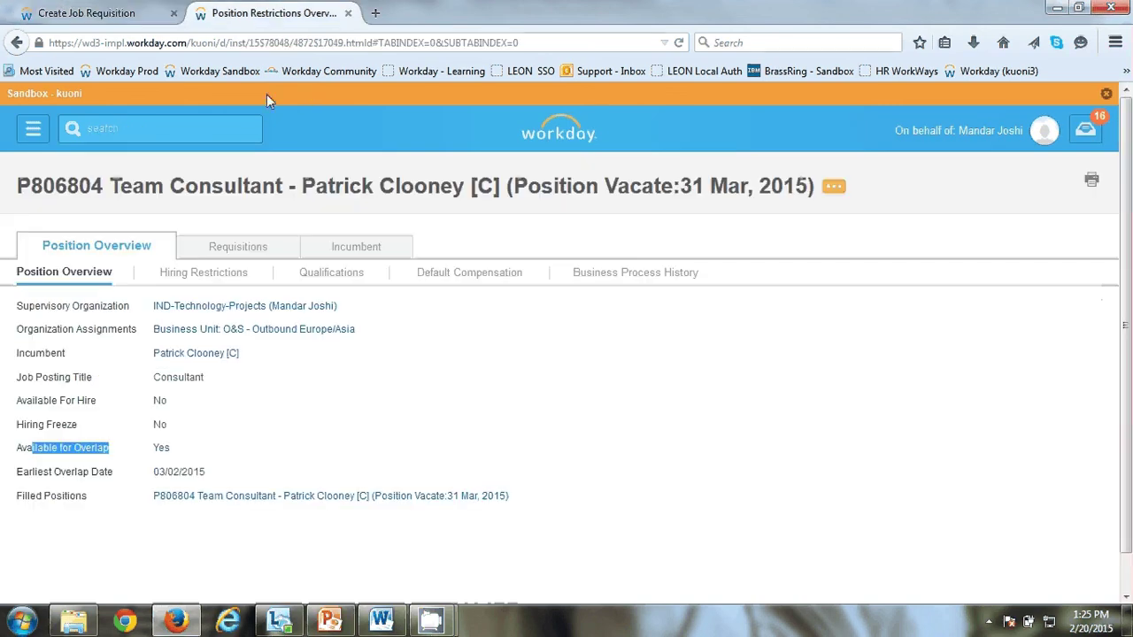
pyautogui.click(291, 422)
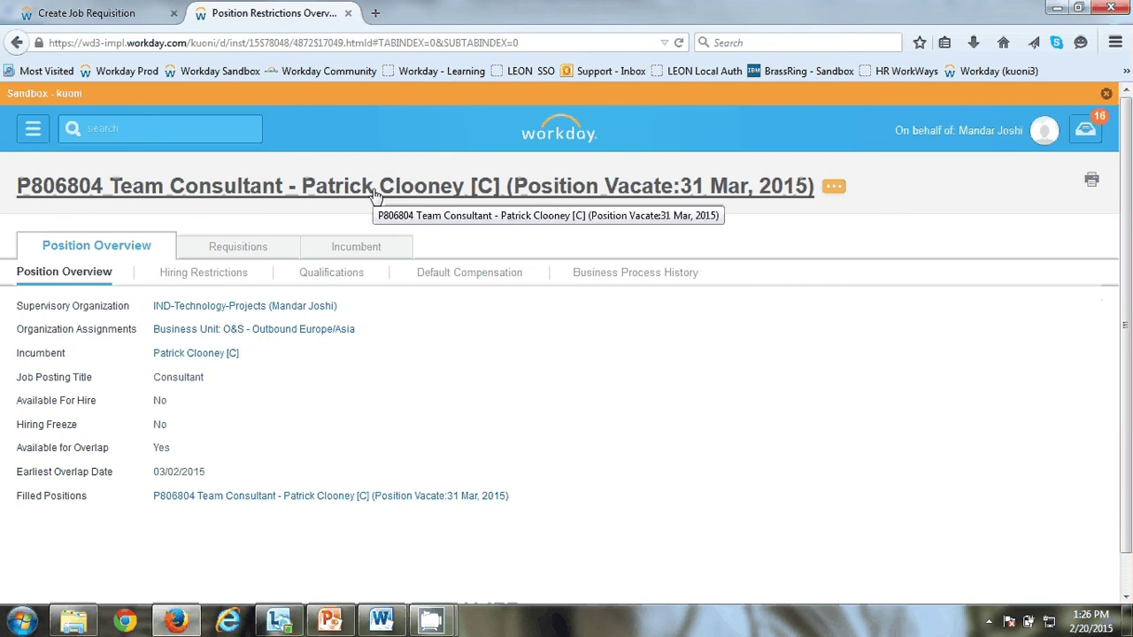
pyautogui.click(348, 13)
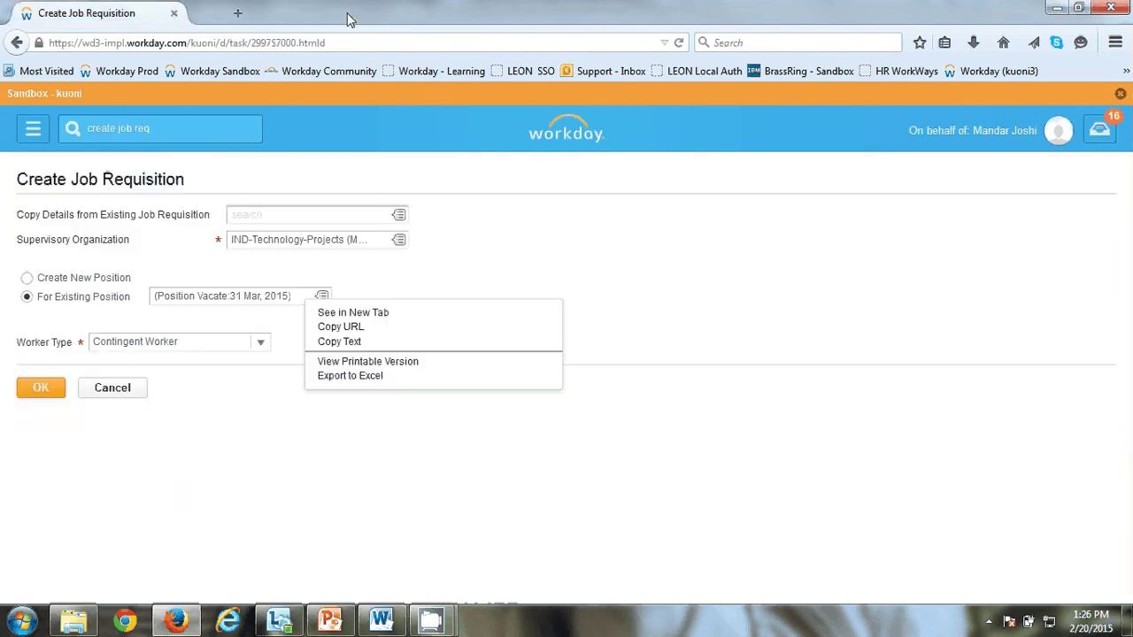
# Step: Confirm the requisition start, set reason Recruiting > Budgeted and publish internally and externally
pyautogui.click(279, 487)
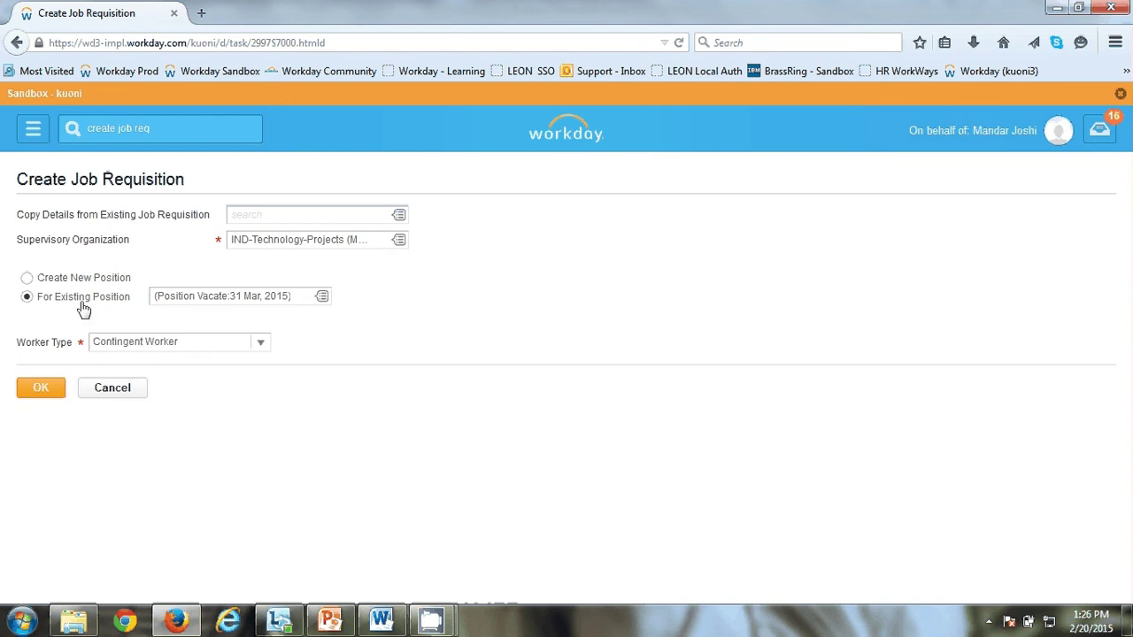
pyautogui.click(43, 390)
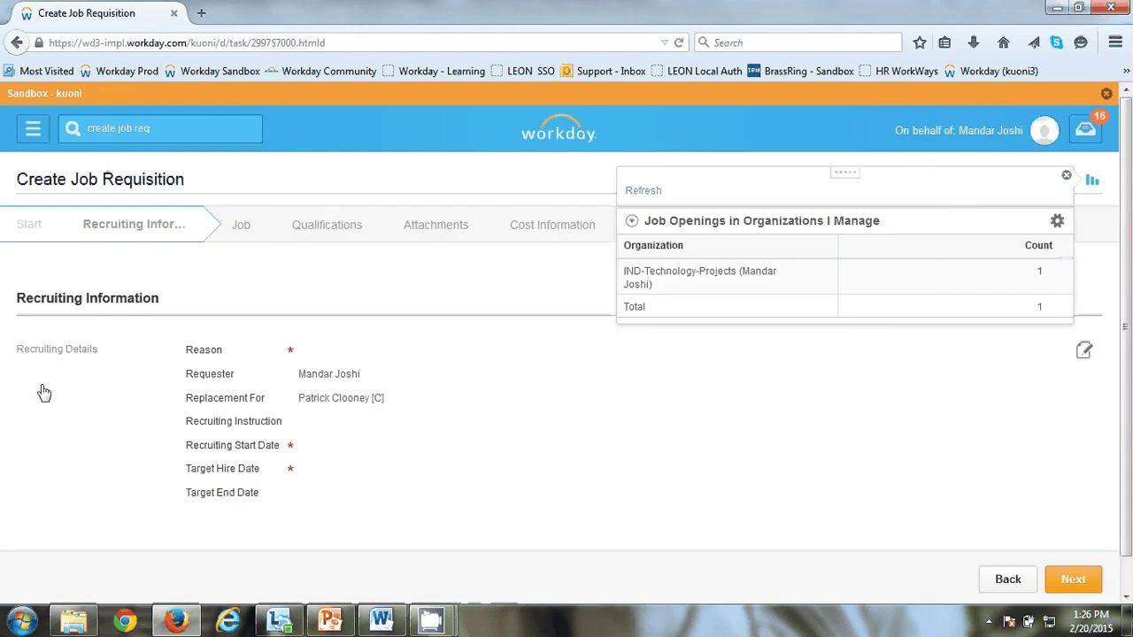
pyautogui.click(352, 362)
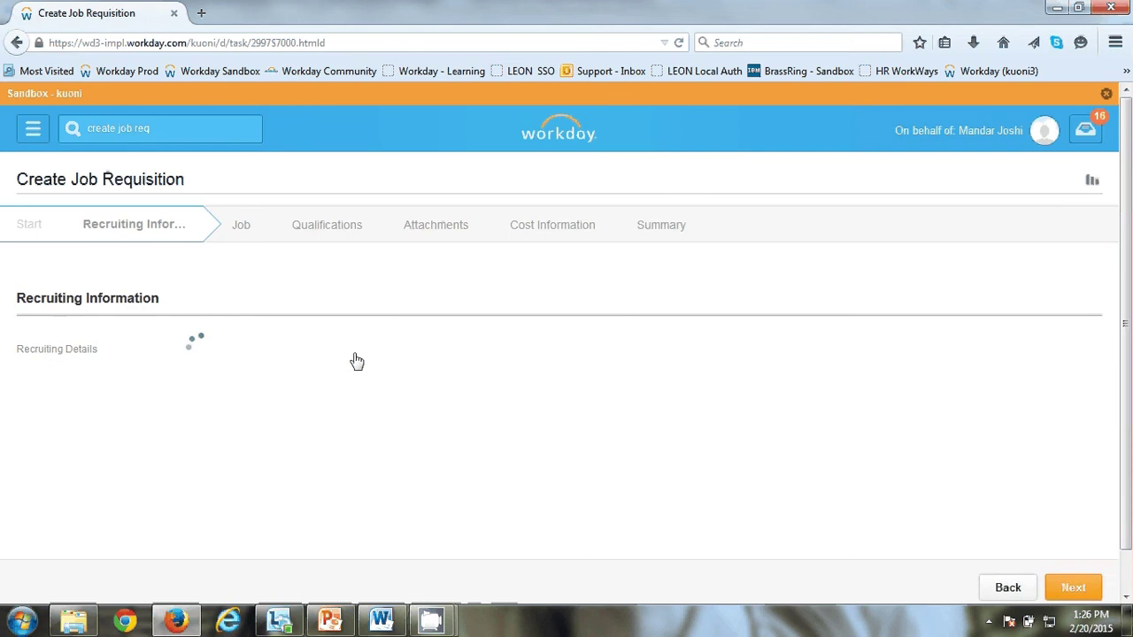
pyautogui.click(470, 350)
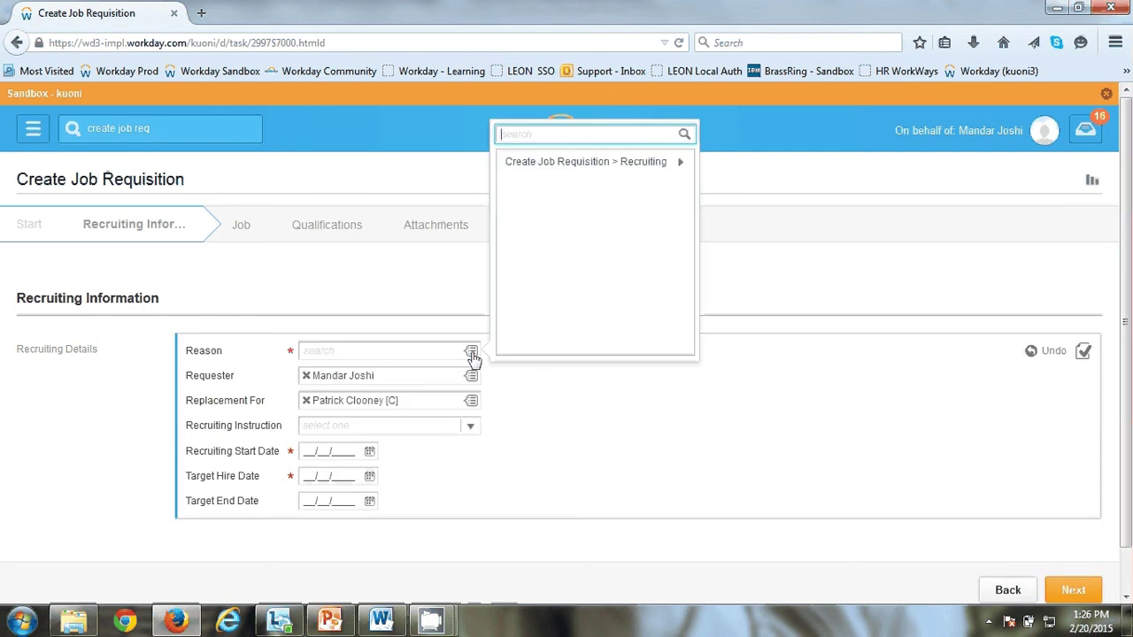
pyautogui.click(559, 167)
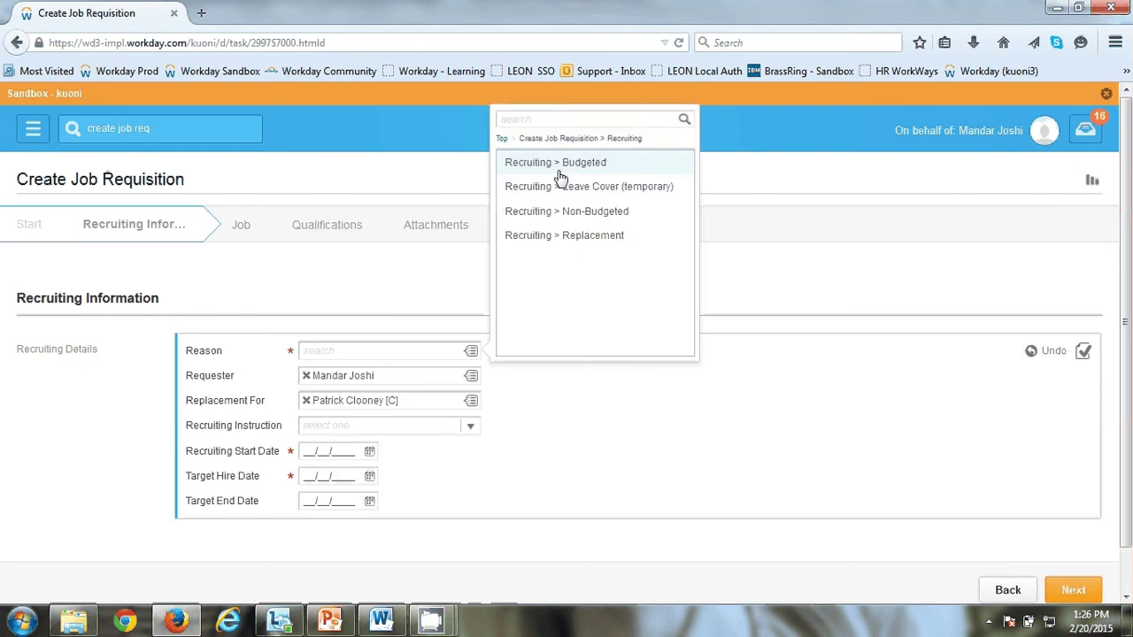
pyautogui.click(559, 165)
pyautogui.click(470, 427)
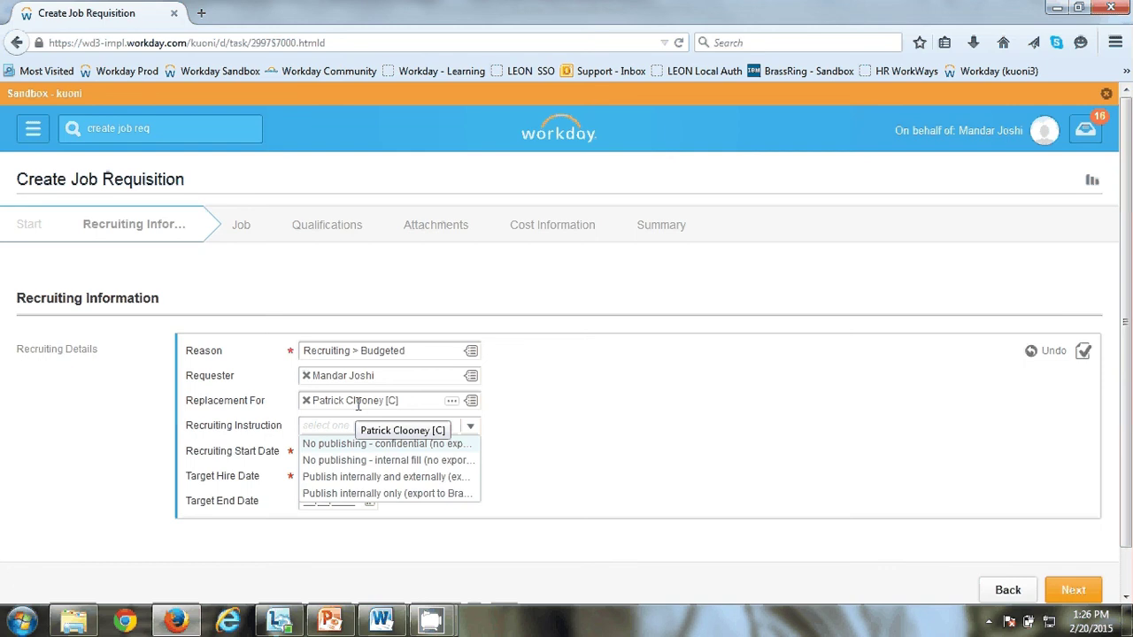
pyautogui.click(388, 479)
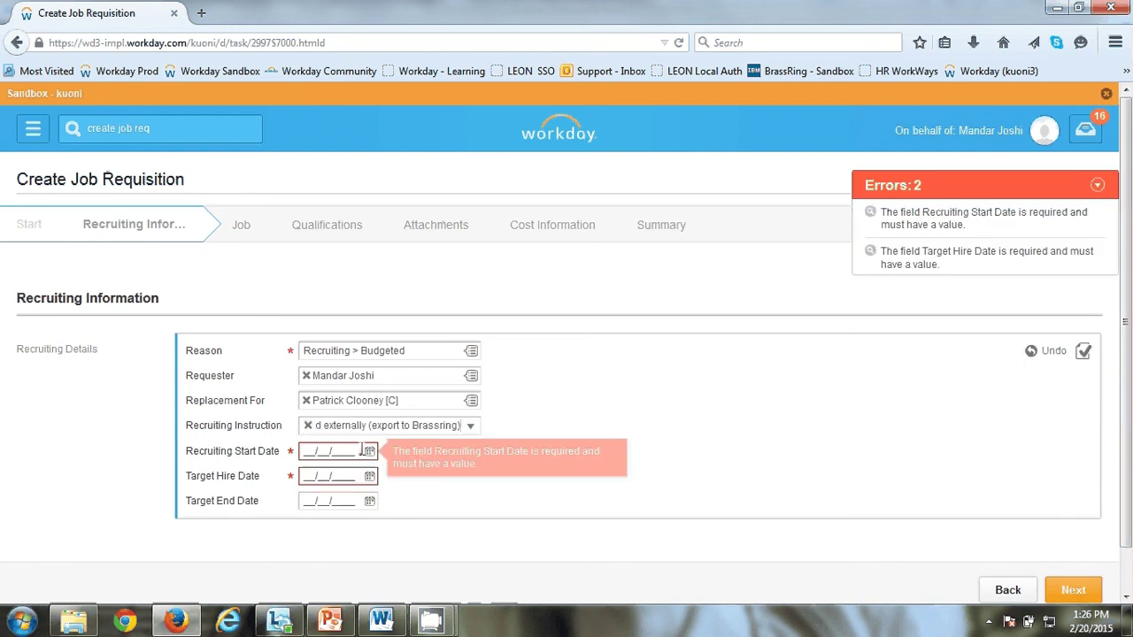
# Step: Set both recruiting start and target hire dates to 02/02/2015 and try to advance
pyautogui.click(370, 451)
pyautogui.click(418, 492)
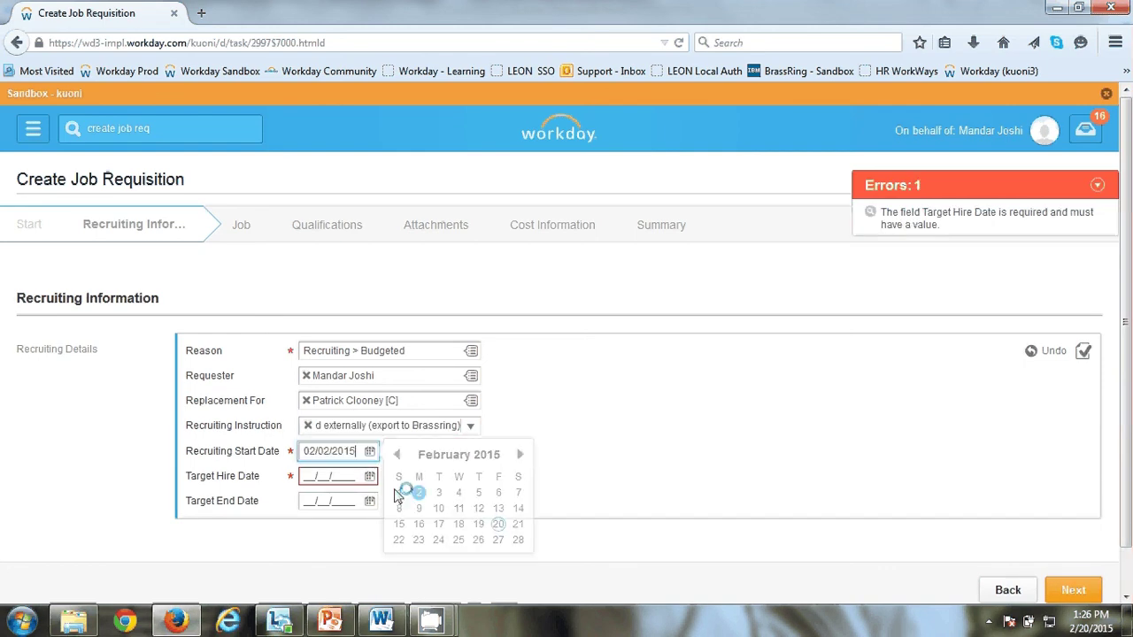
pyautogui.click(369, 476)
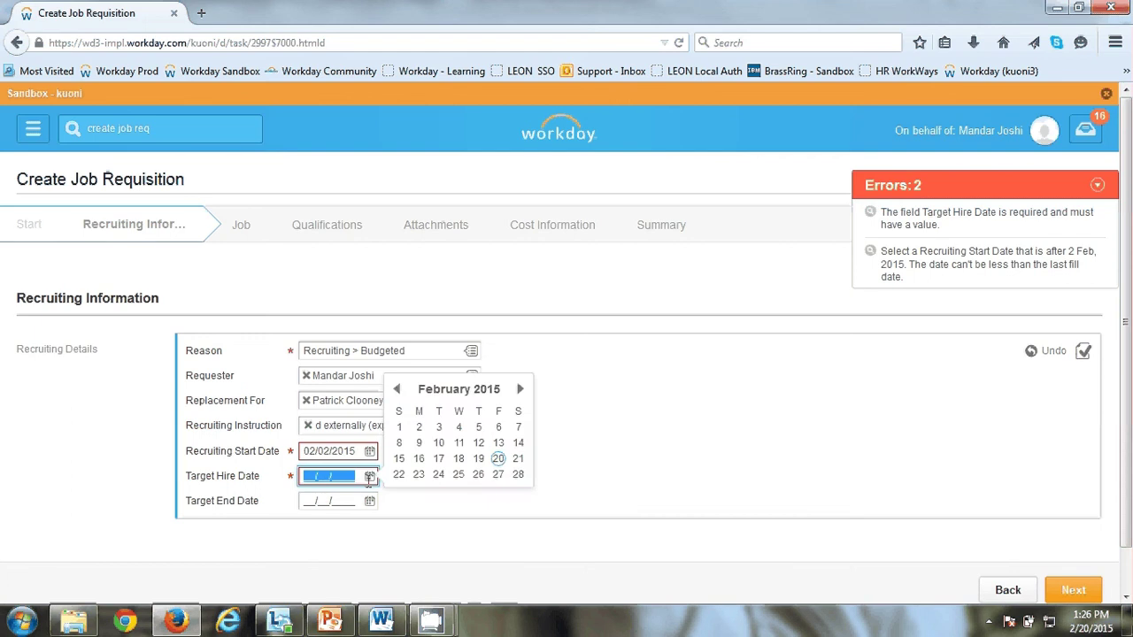
pyautogui.click(419, 426)
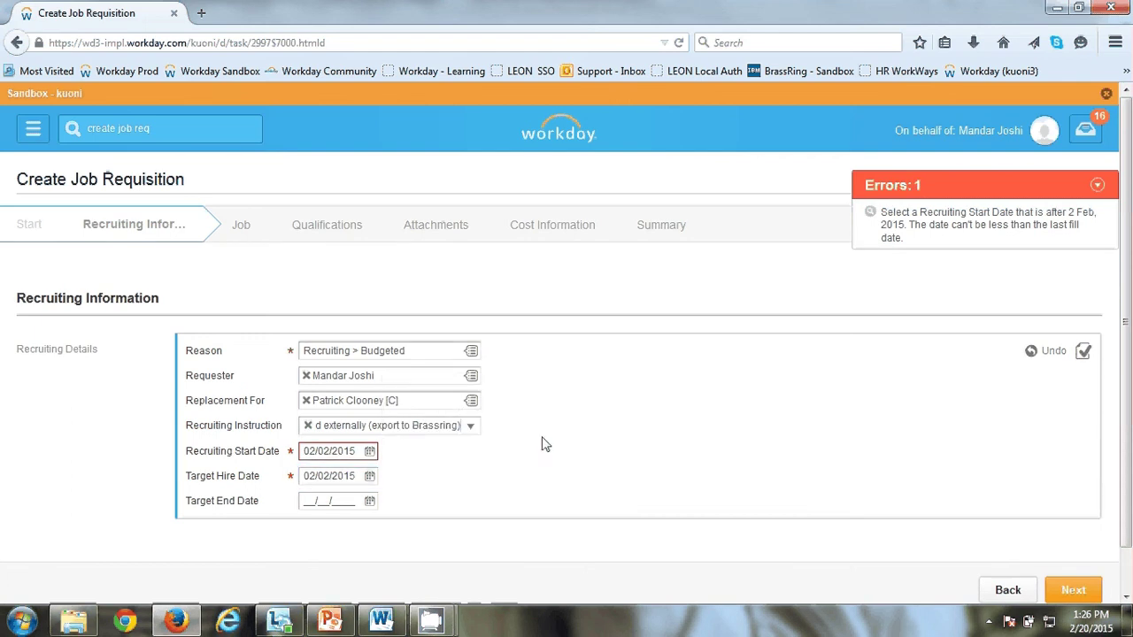
pyautogui.click(1095, 599)
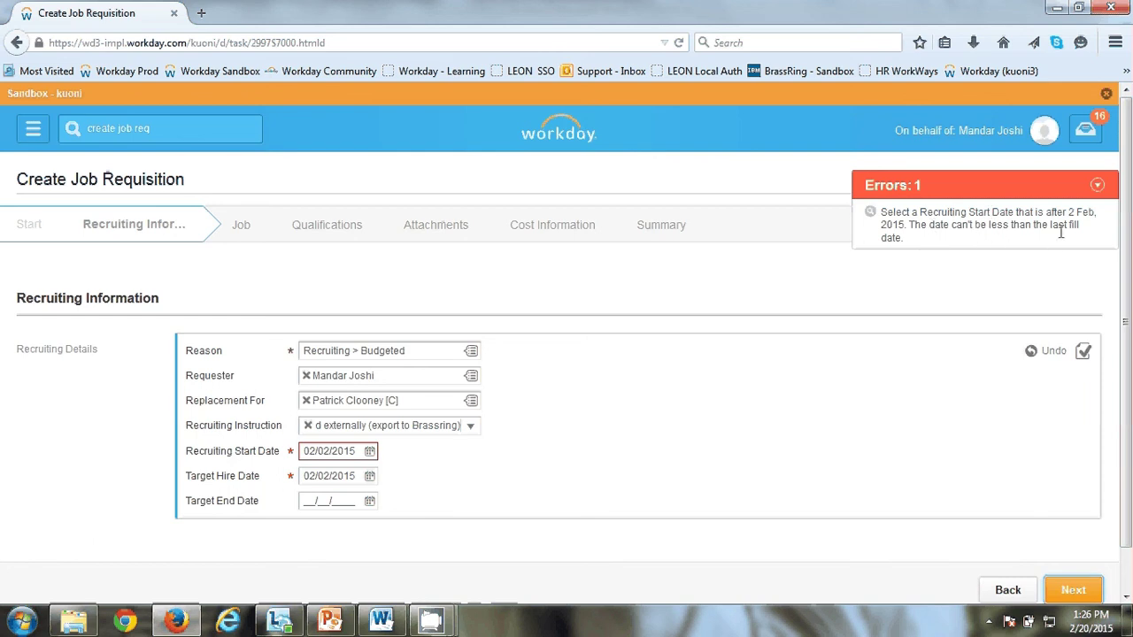
# Step: Change both the recruiting start and target hire dates to 19/02/2015, then continue to Job
pyautogui.click(369, 451)
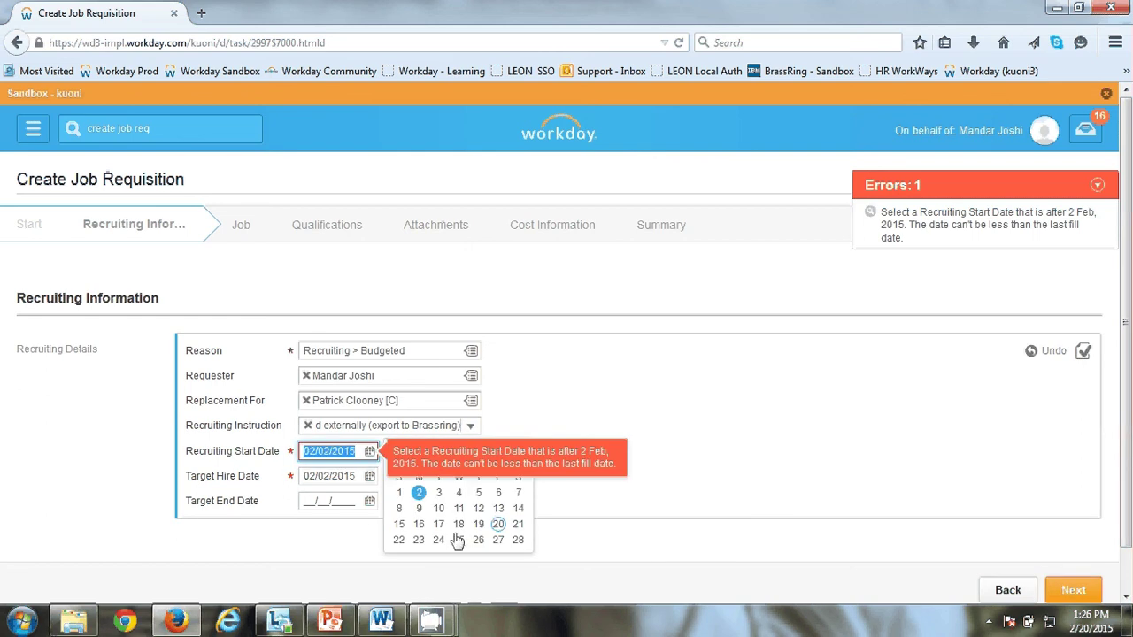
pyautogui.click(419, 524)
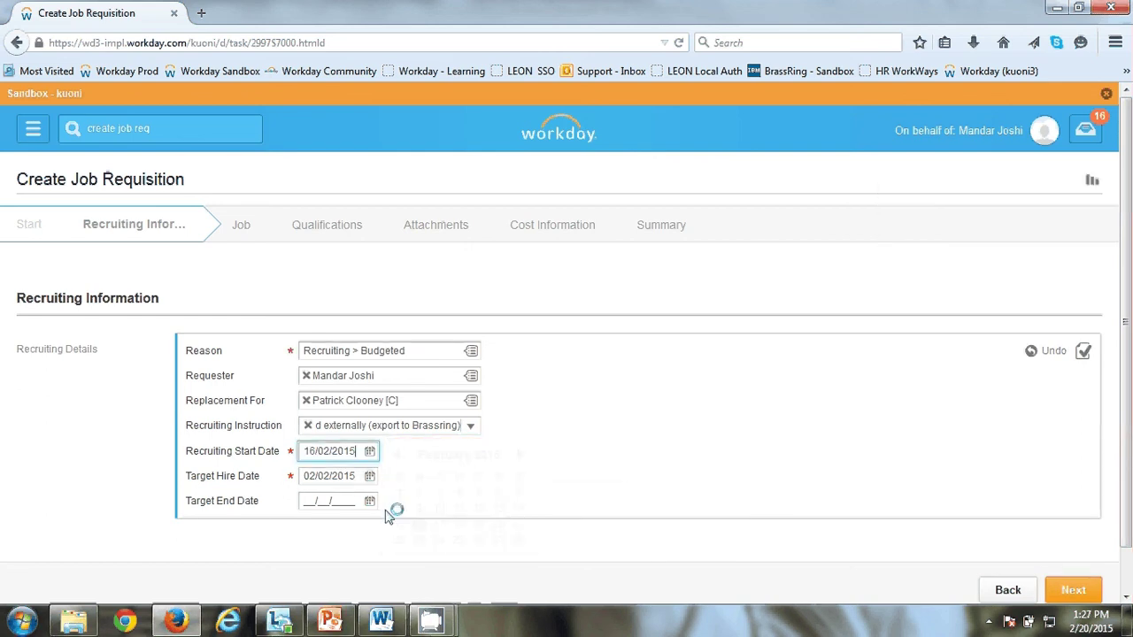
pyautogui.click(376, 452)
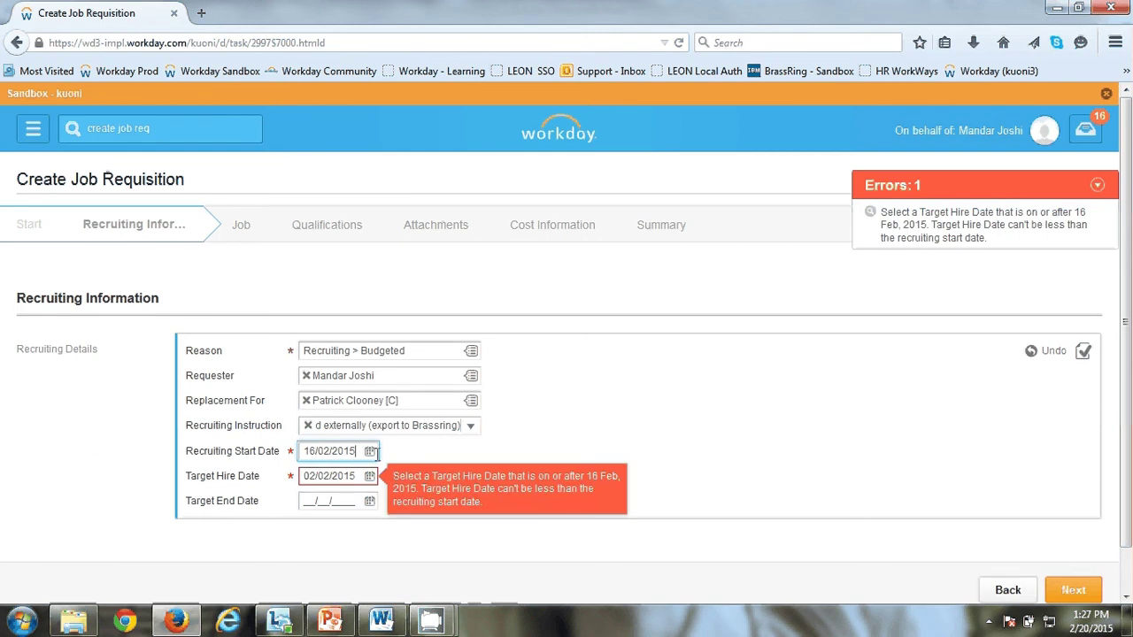
pyautogui.click(370, 451)
pyautogui.click(477, 526)
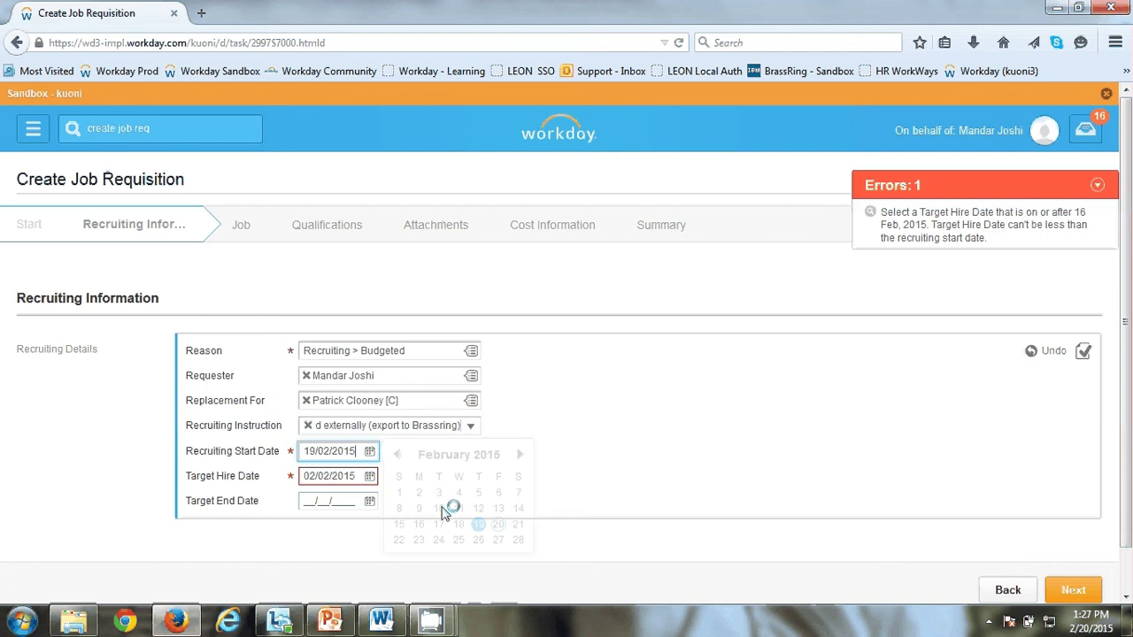
pyautogui.click(370, 476)
pyautogui.click(478, 458)
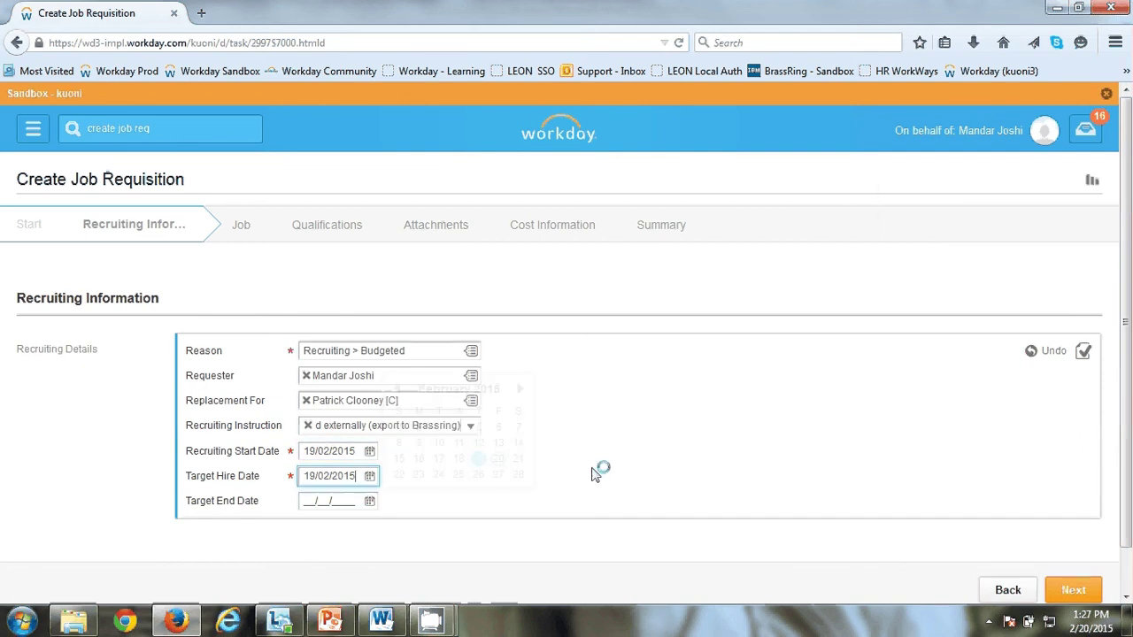
pyautogui.click(1071, 592)
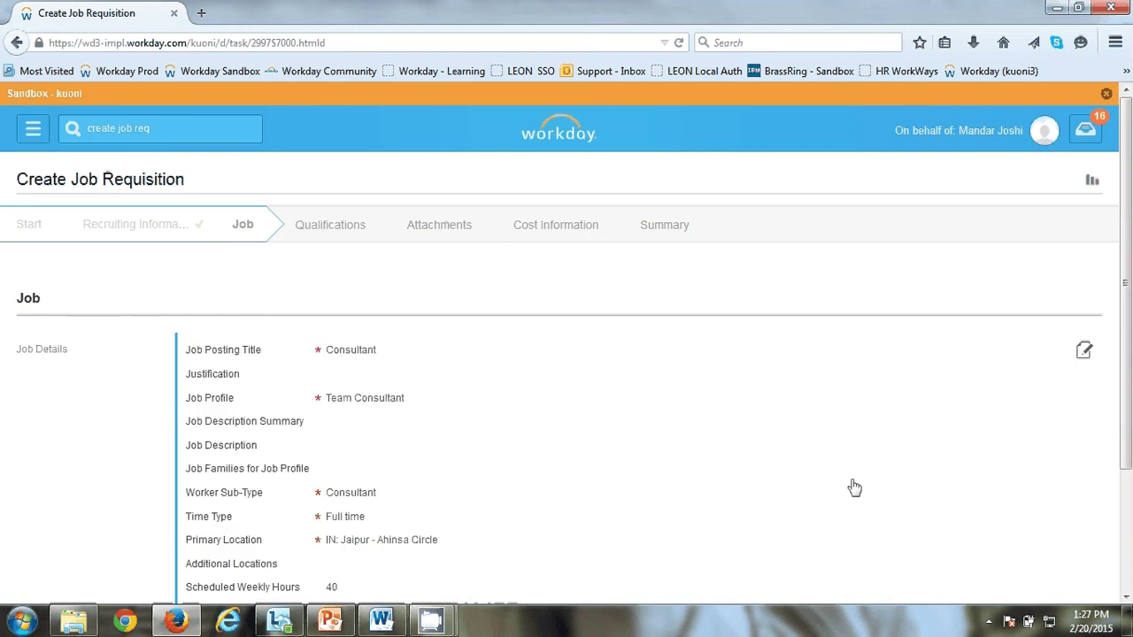
# Step: Enter the justification 'Temp Resource for backup'
pyautogui.click(361, 381)
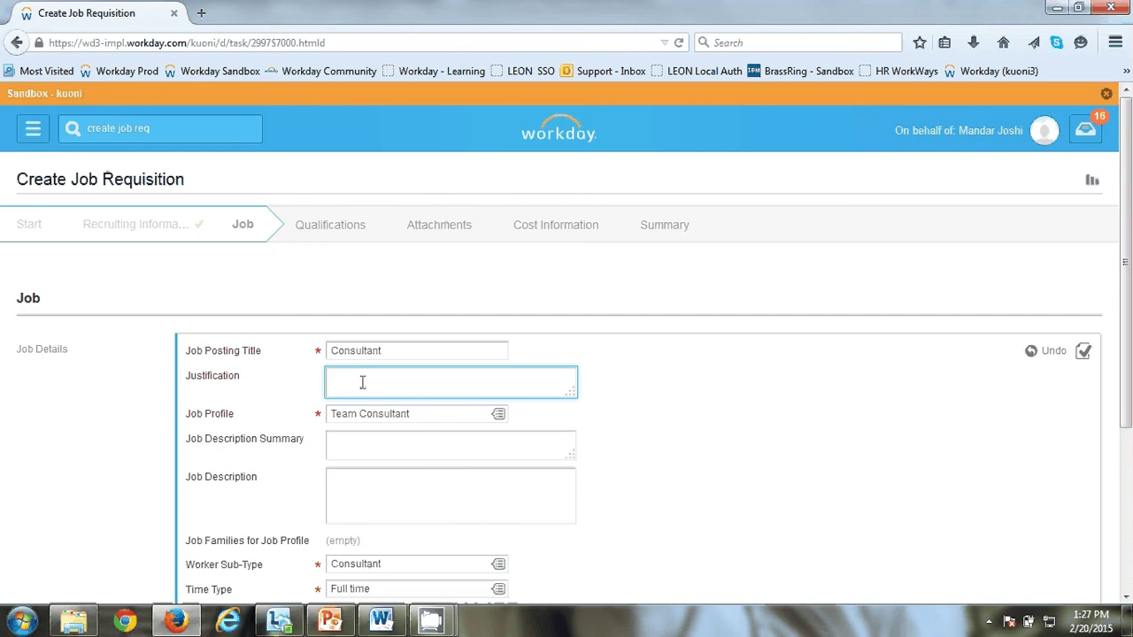
pyautogui.write('Temp Resource for bak')
pyautogui.write('kup')
pyautogui.scroll(-2, 362, 390)
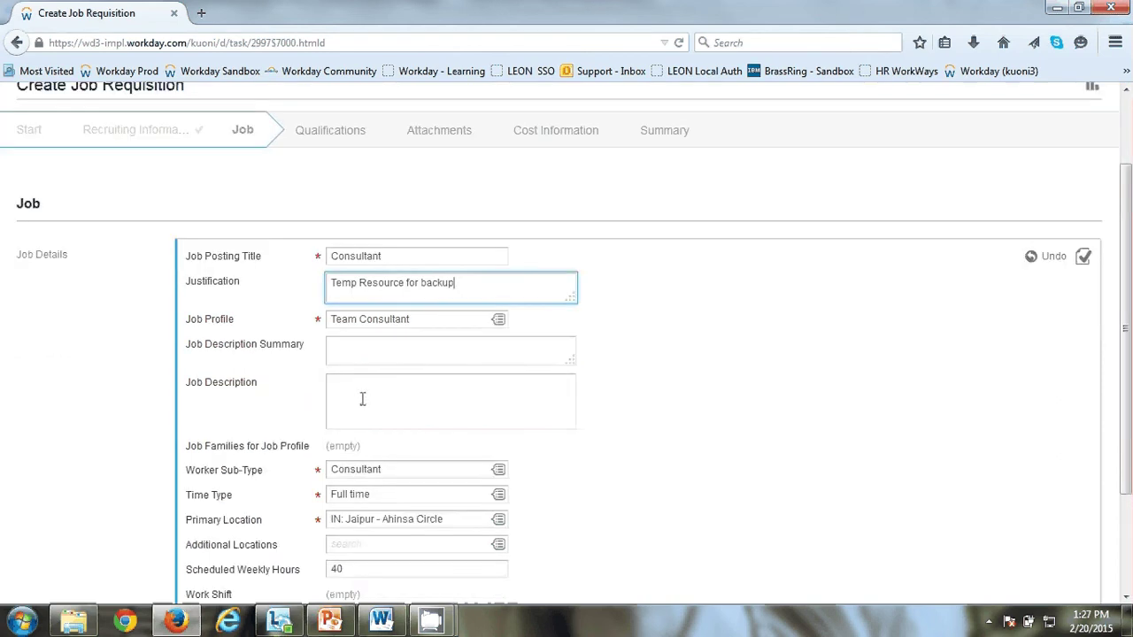
# Step: Paste the job description copied from JD.docx in Word, then continue to Qualifications
pyautogui.click(363, 403)
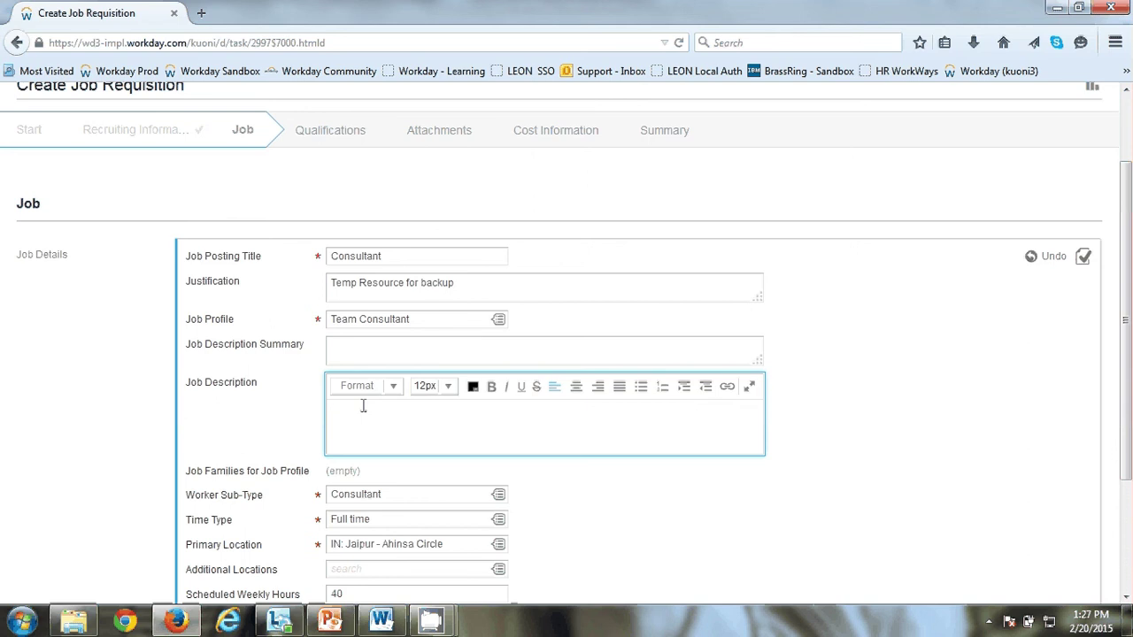
pyautogui.hotkey('alt', 'Tab')
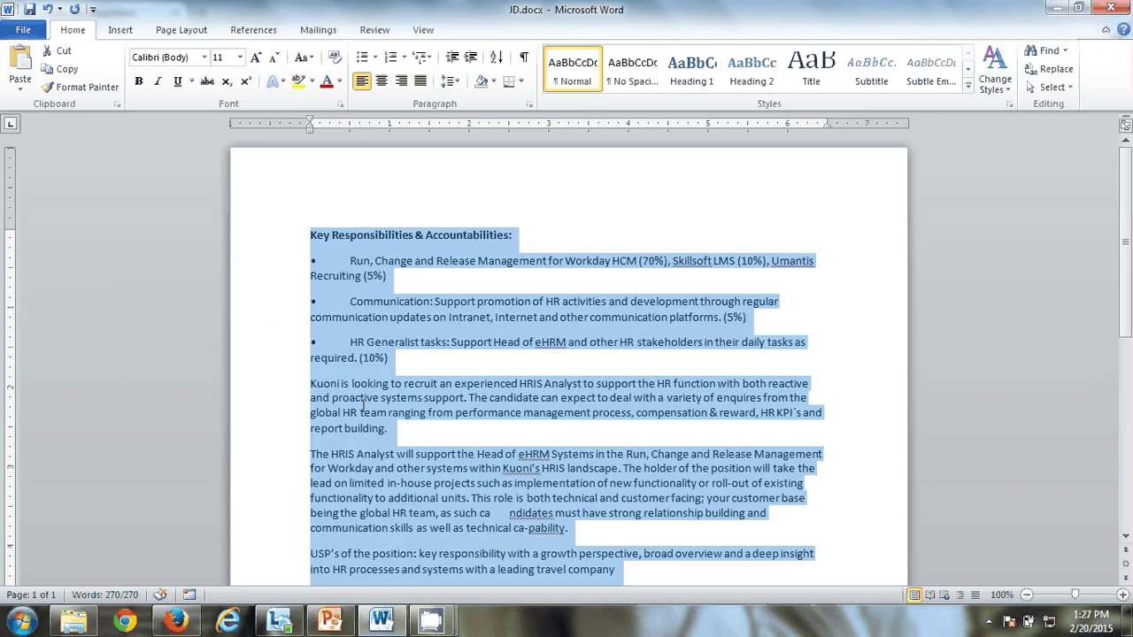
pyautogui.hotkey('alt', 'Tab')
pyautogui.hotkey('ctrl', 'v')
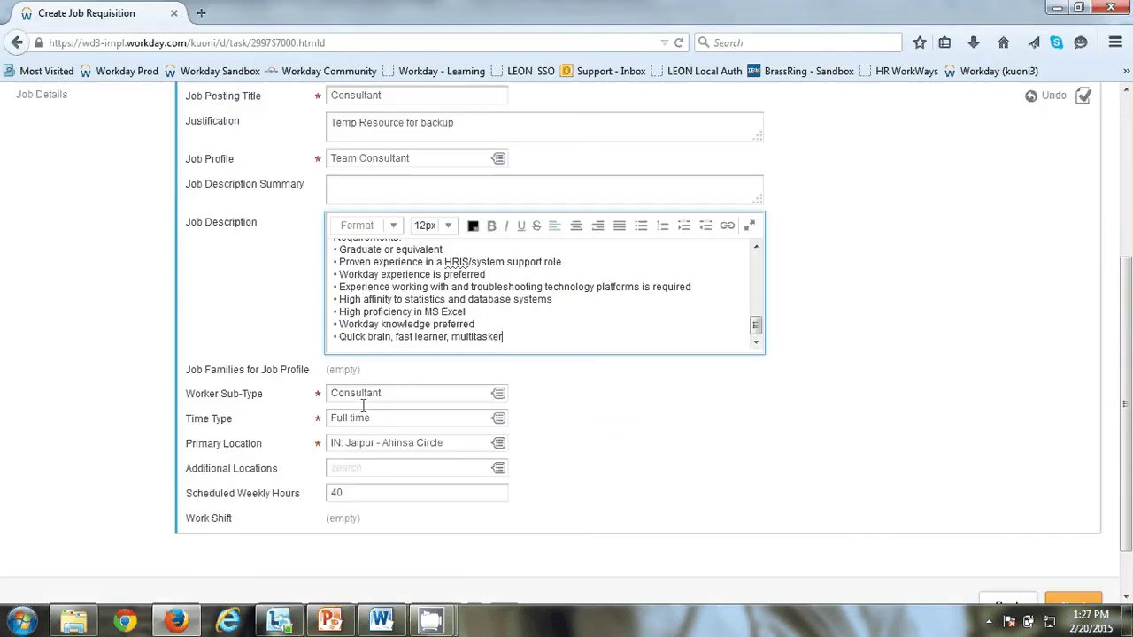
pyautogui.click(284, 506)
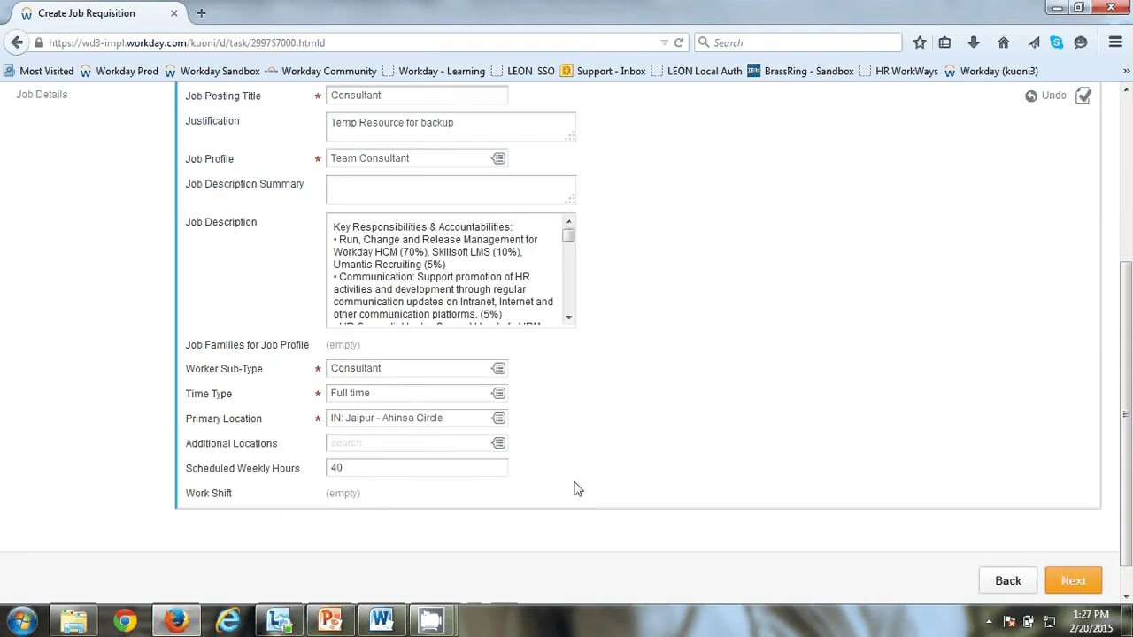
pyautogui.scroll(-1, 560, 473)
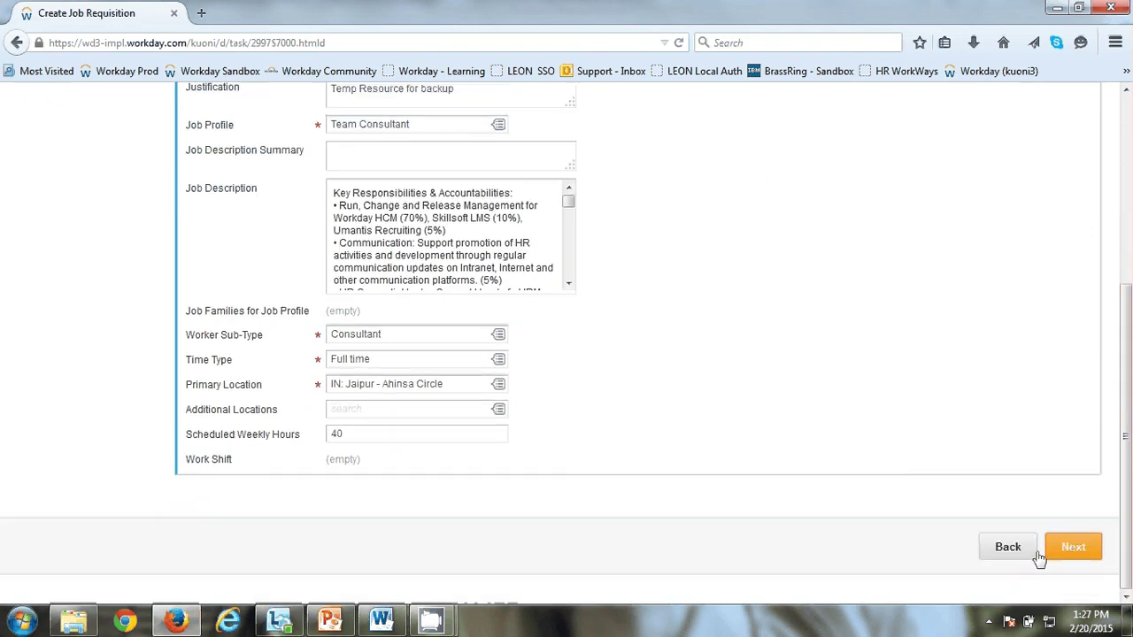
pyautogui.click(1065, 554)
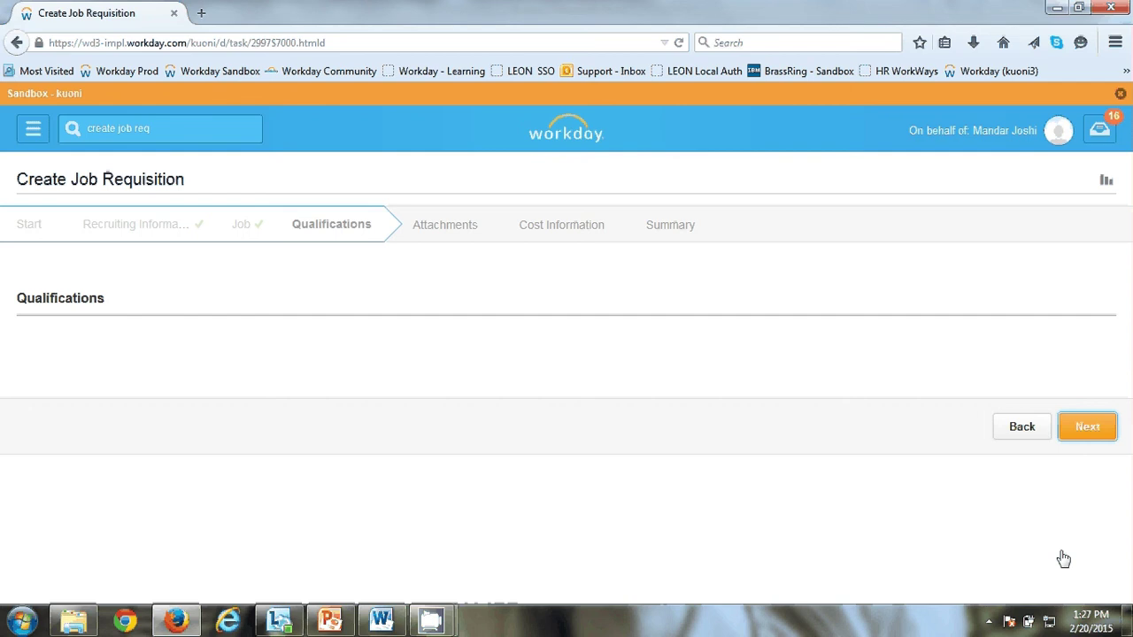
# Step: Review the Consultant requisition summary and submit it for recruiter review
pyautogui.click(655, 241)
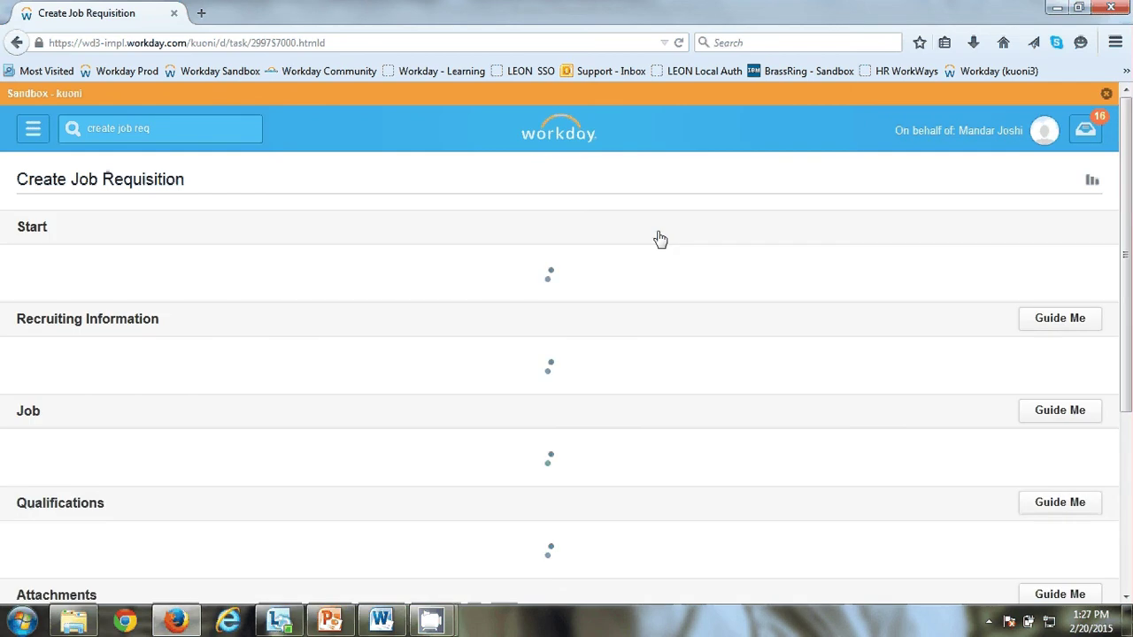
pyautogui.scroll(-20, 485, 365)
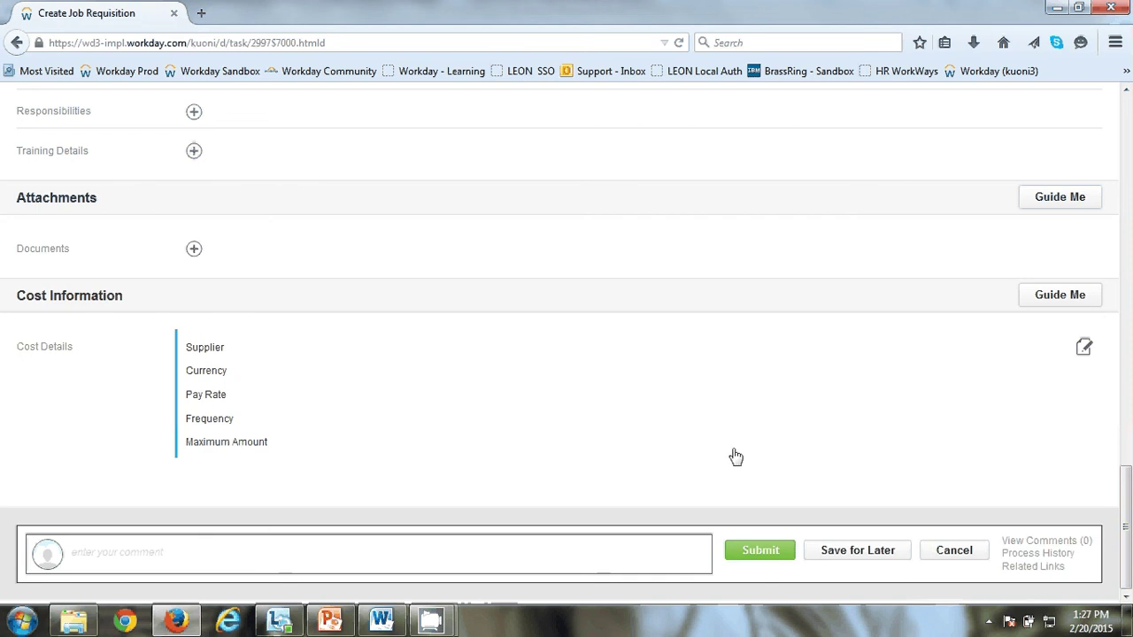
pyautogui.click(769, 560)
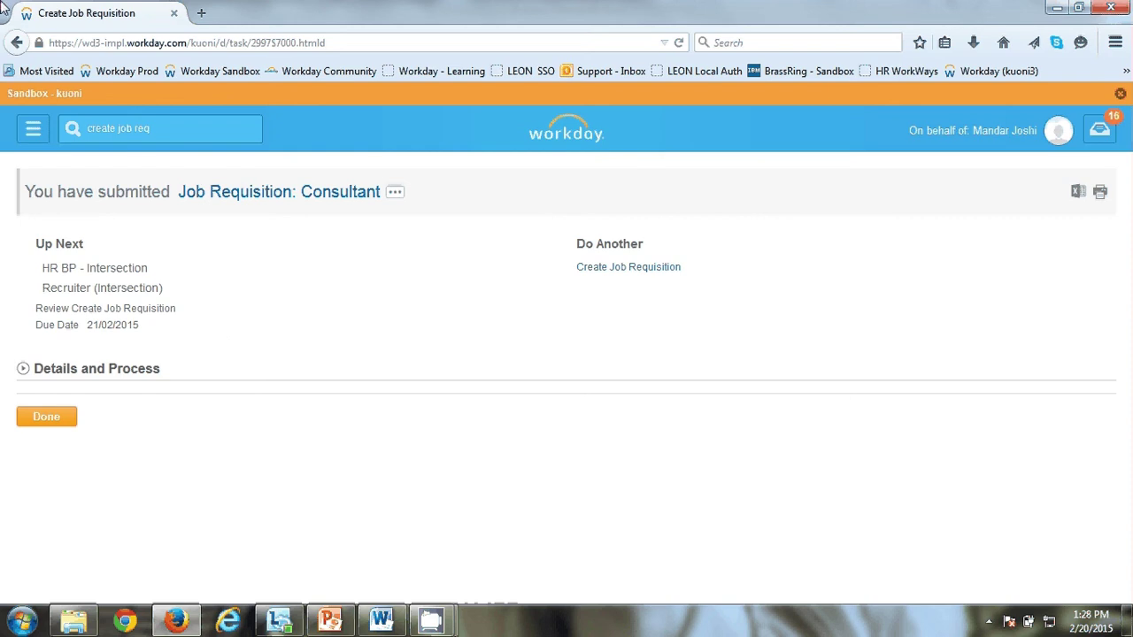
# Step: Search by the manager's name, open IND-Technology-Projects, and view its Staffing details
pyautogui.click(168, 128)
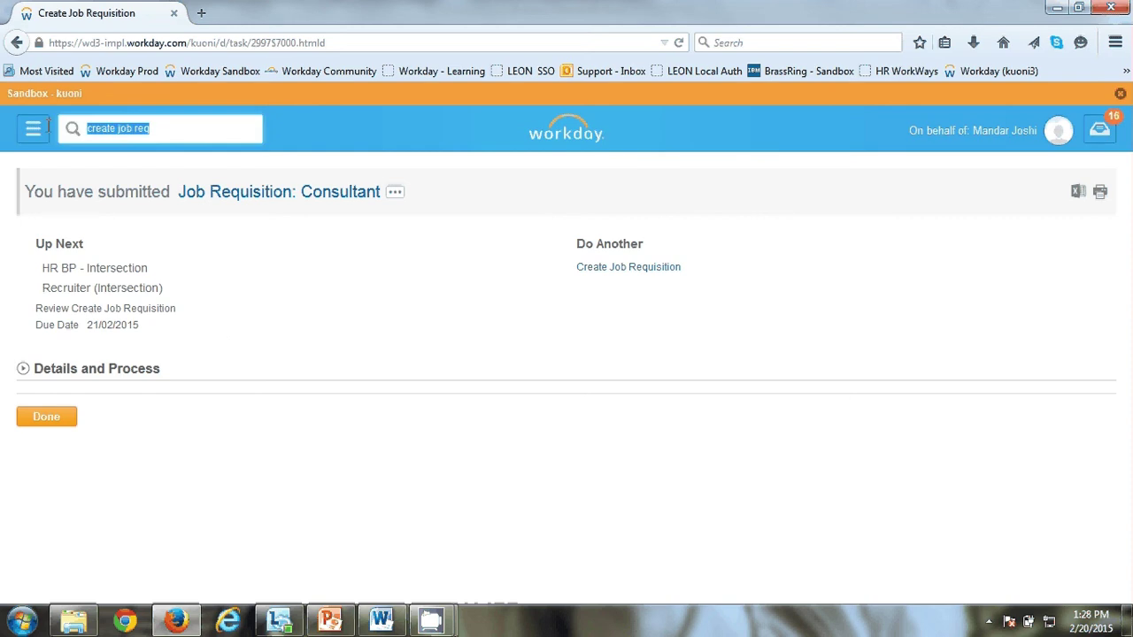
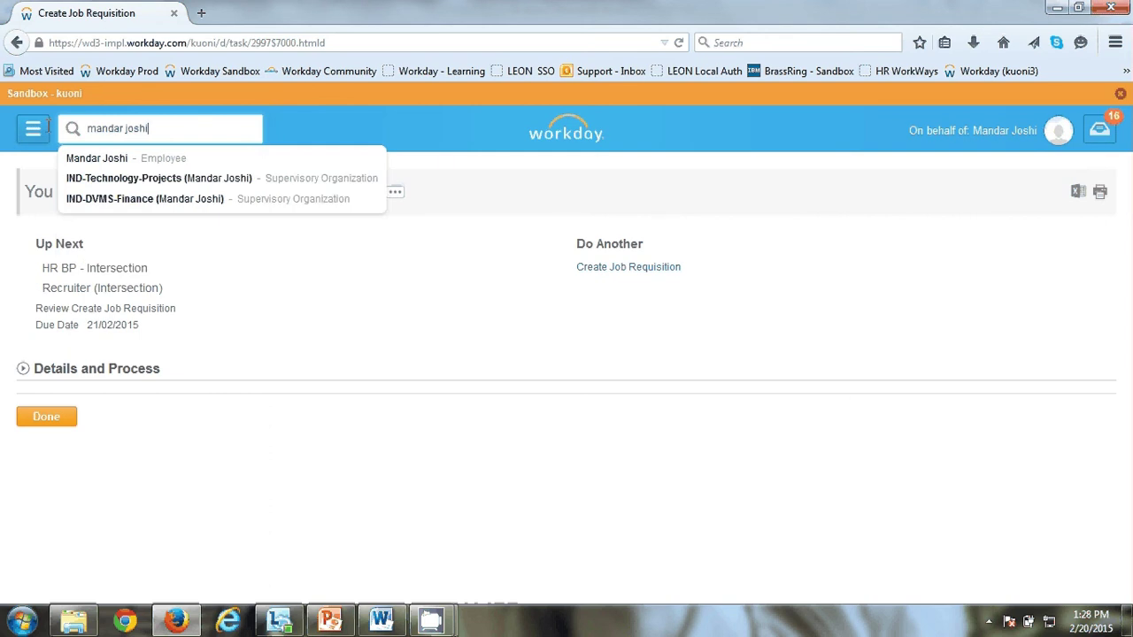
pyautogui.press('Down')
pyautogui.press('Return')
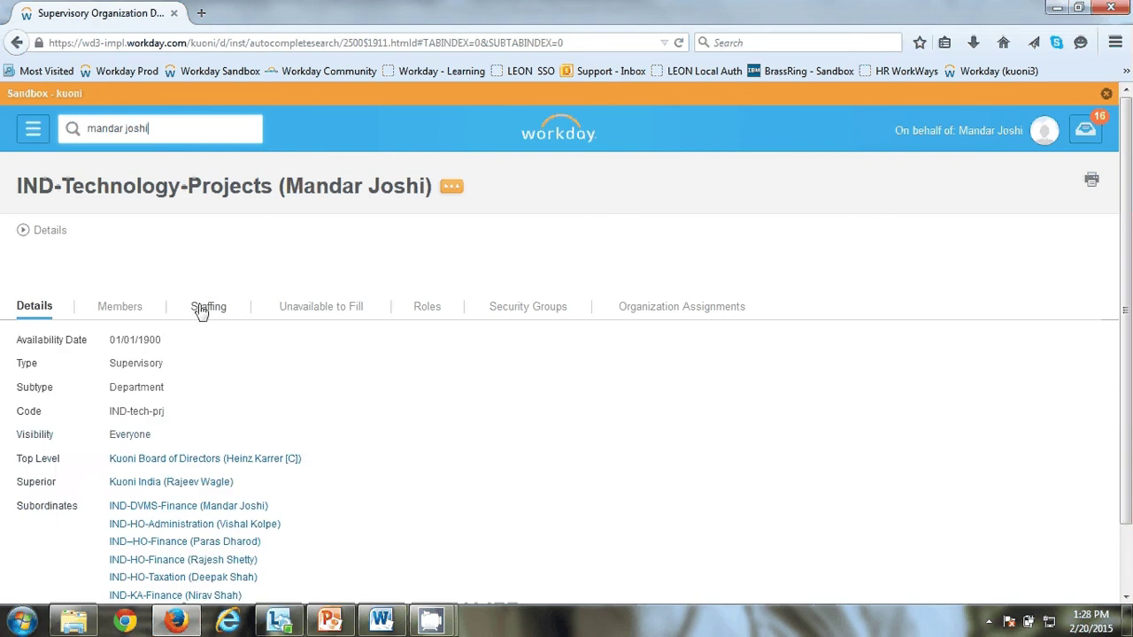
pyautogui.click(203, 307)
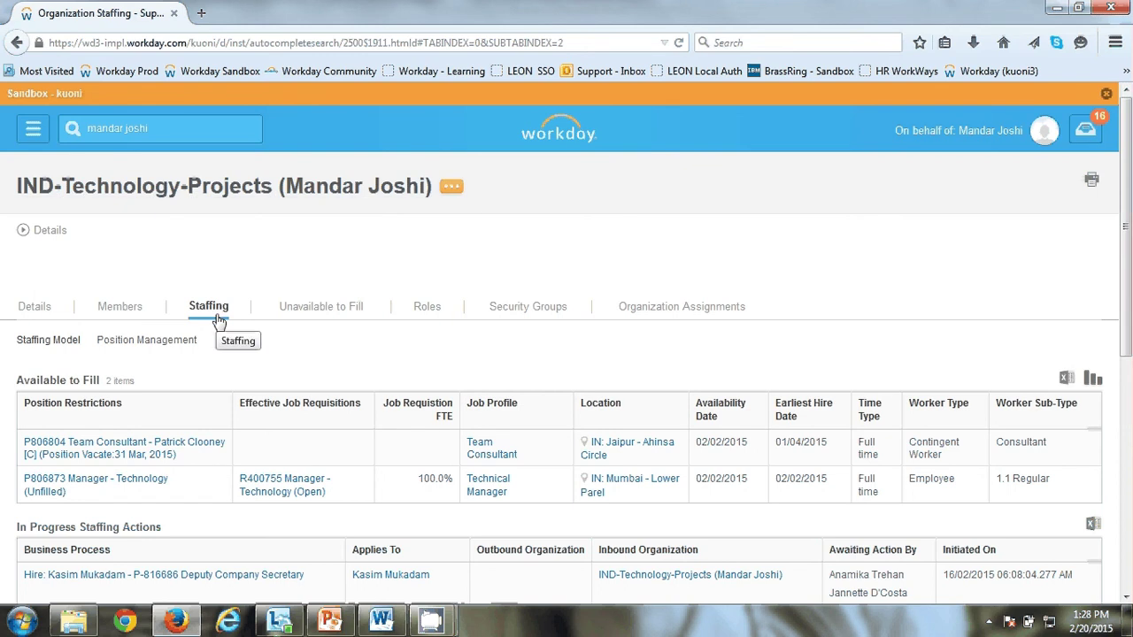
# Step: Choose Job Change > Edit Job Requisition for R400755 Manager - Technology
pyautogui.scroll(-2, 219, 320)
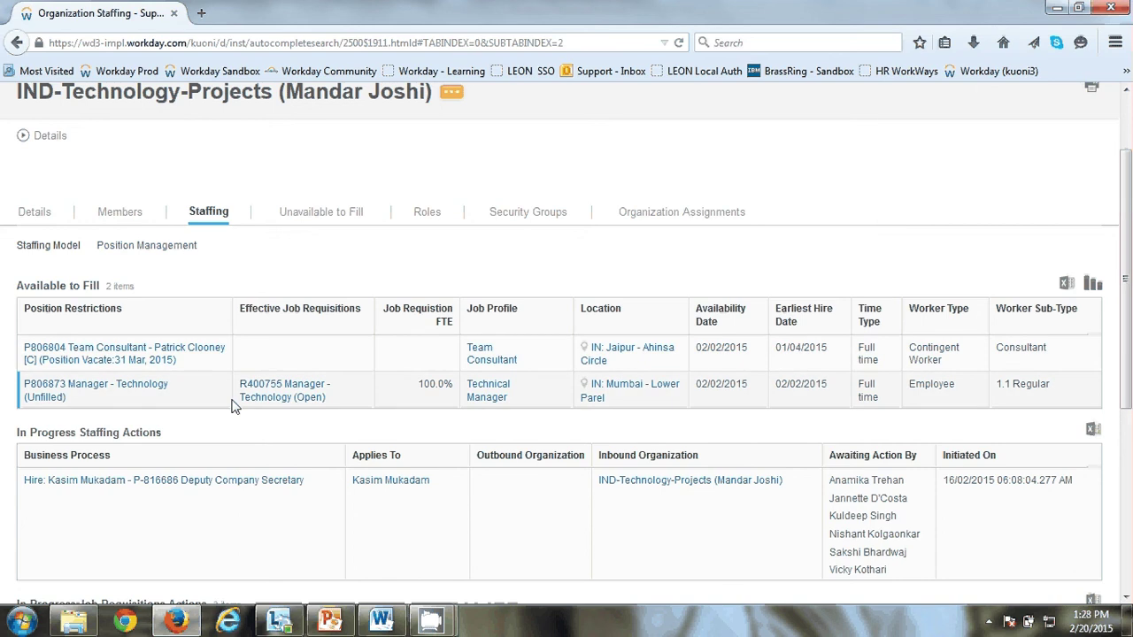
pyautogui.moveTo(337, 401)
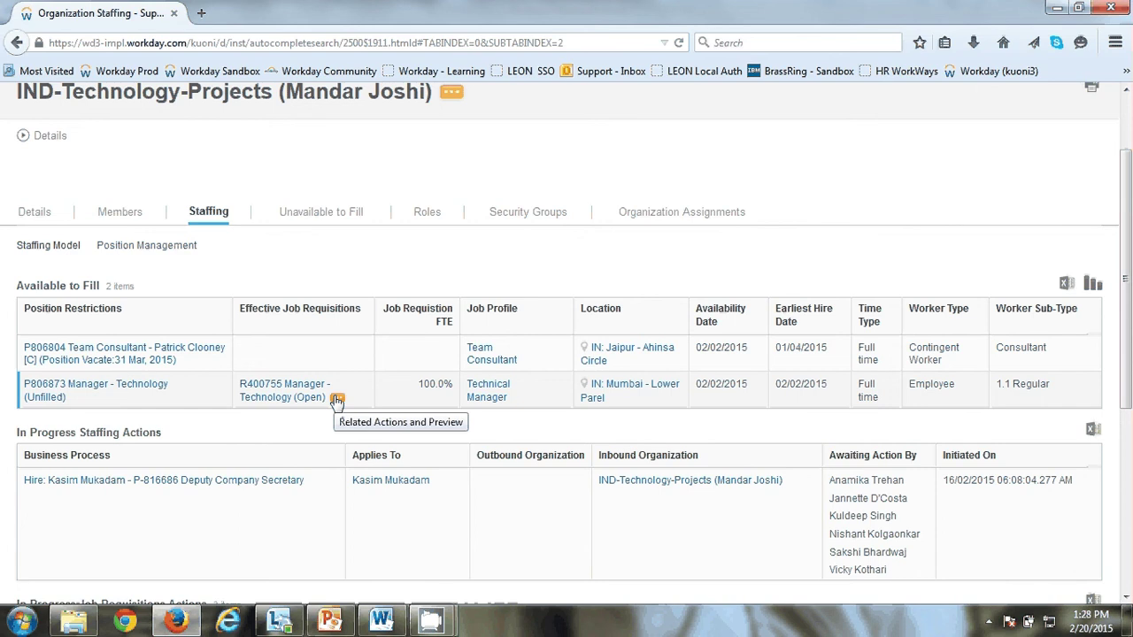
pyautogui.click(337, 400)
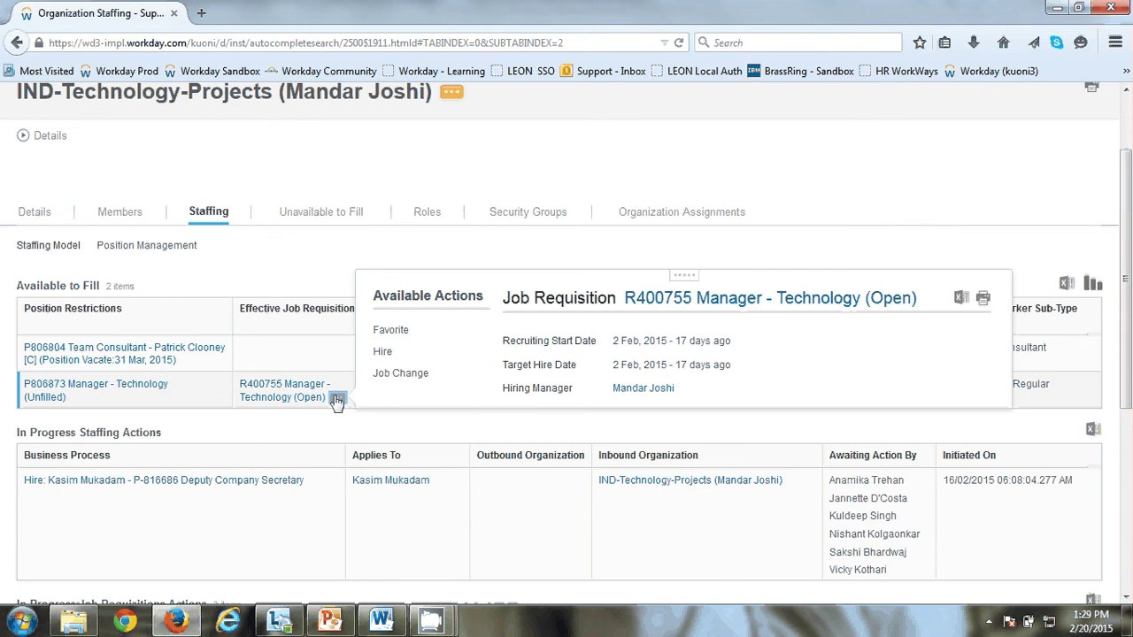
pyautogui.moveTo(396, 381)
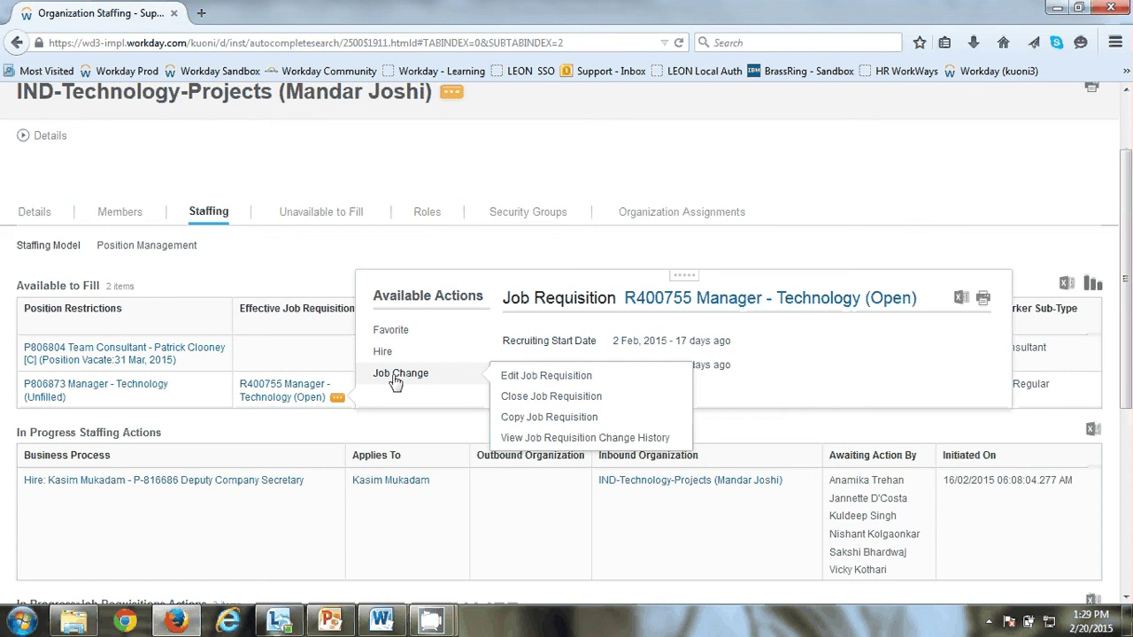
pyautogui.click(514, 378)
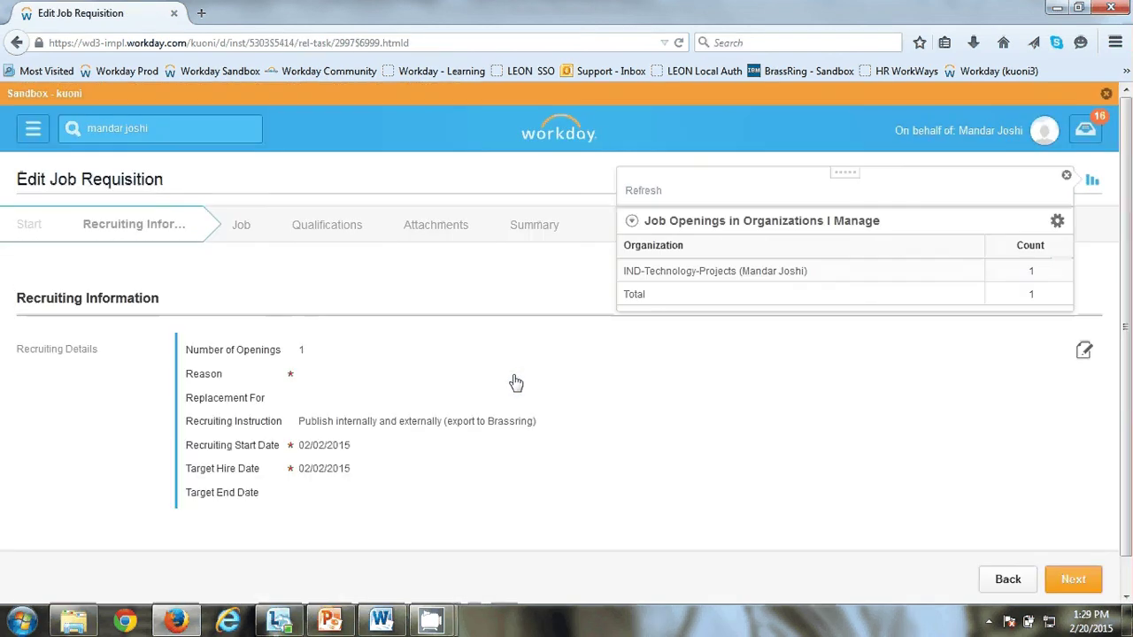
# Step: Set the edit reason to Administrative > Update Job Title, Description or Justification, then go to the Job step
pyautogui.click(275, 383)
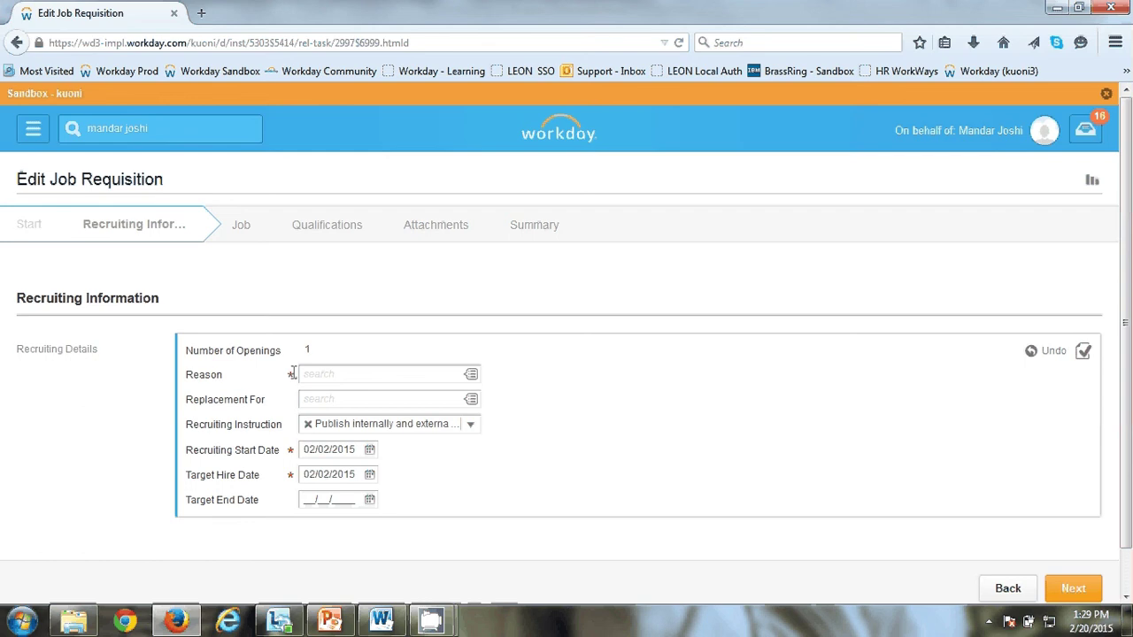
pyautogui.click(458, 376)
pyautogui.click(472, 375)
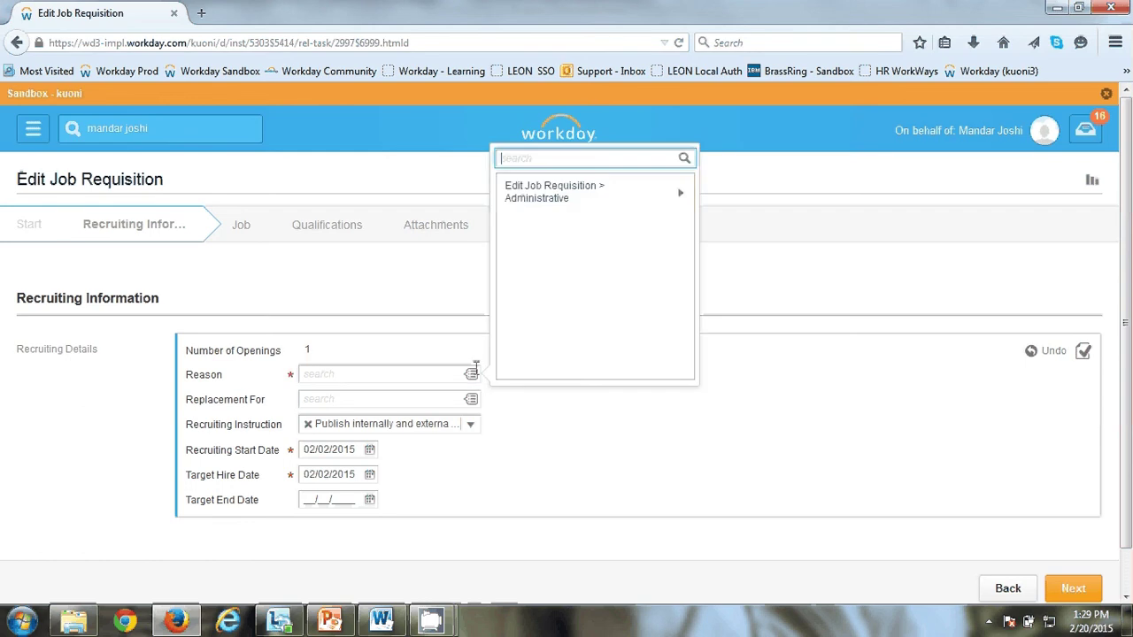
pyautogui.click(556, 195)
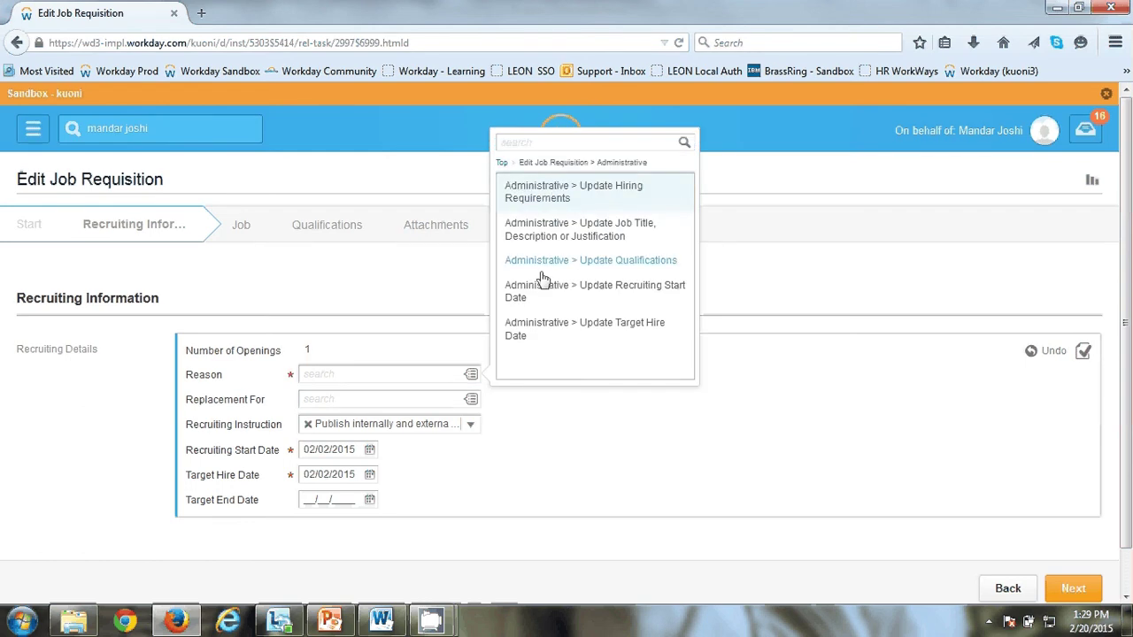
pyautogui.click(546, 223)
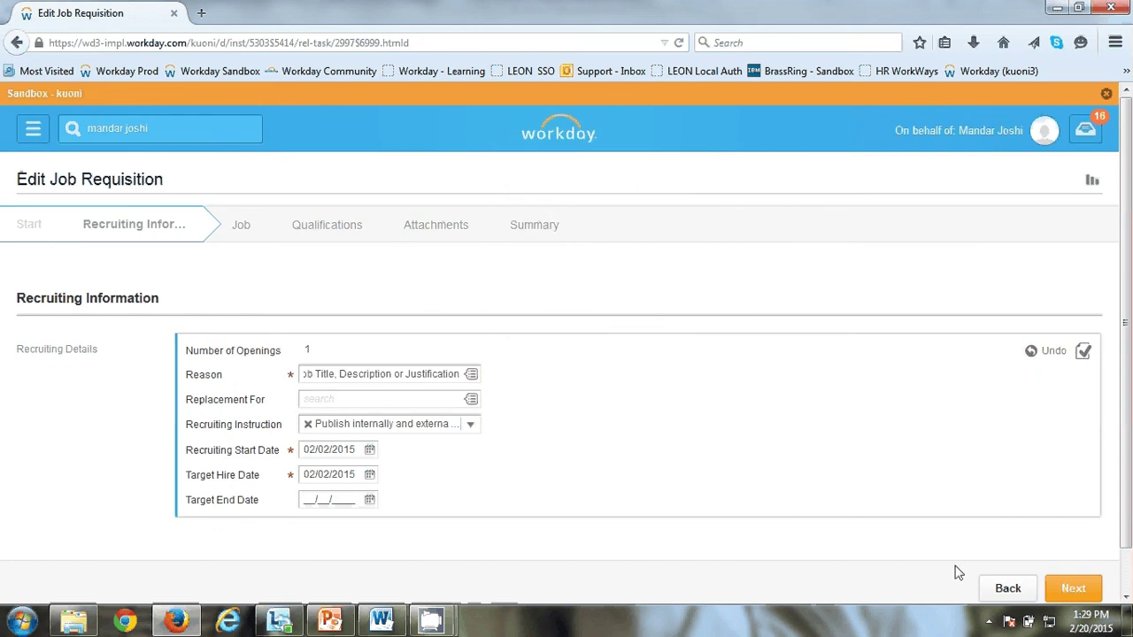
pyautogui.click(1066, 591)
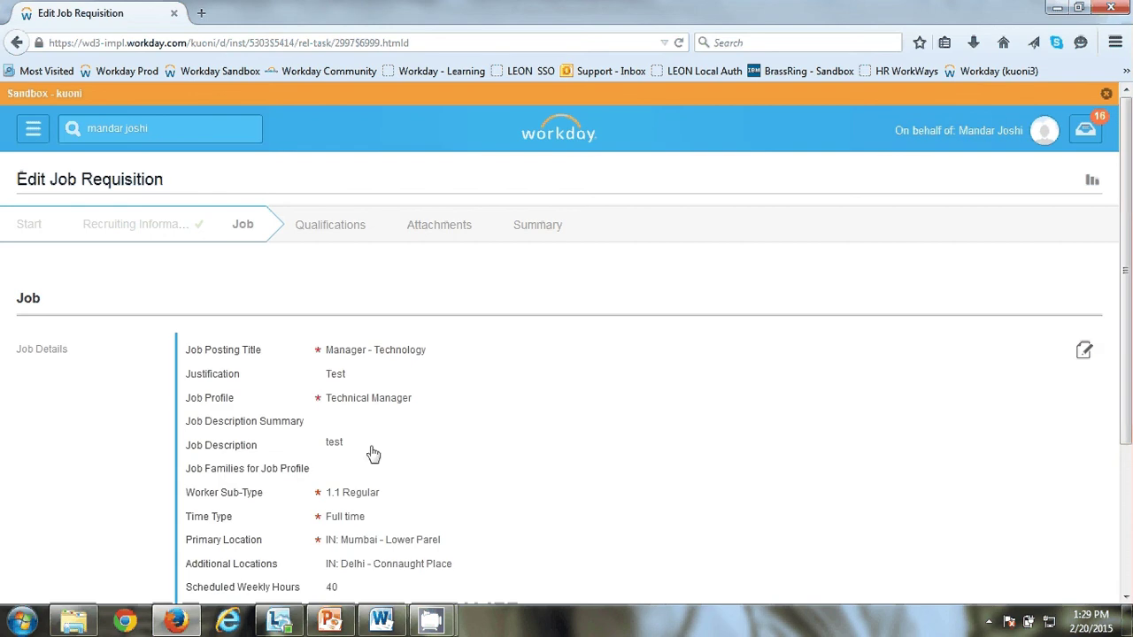
# Step: Change the Justification to 'For supervision and mgmt reporting'
pyautogui.click(359, 390)
pyautogui.press('Tab')
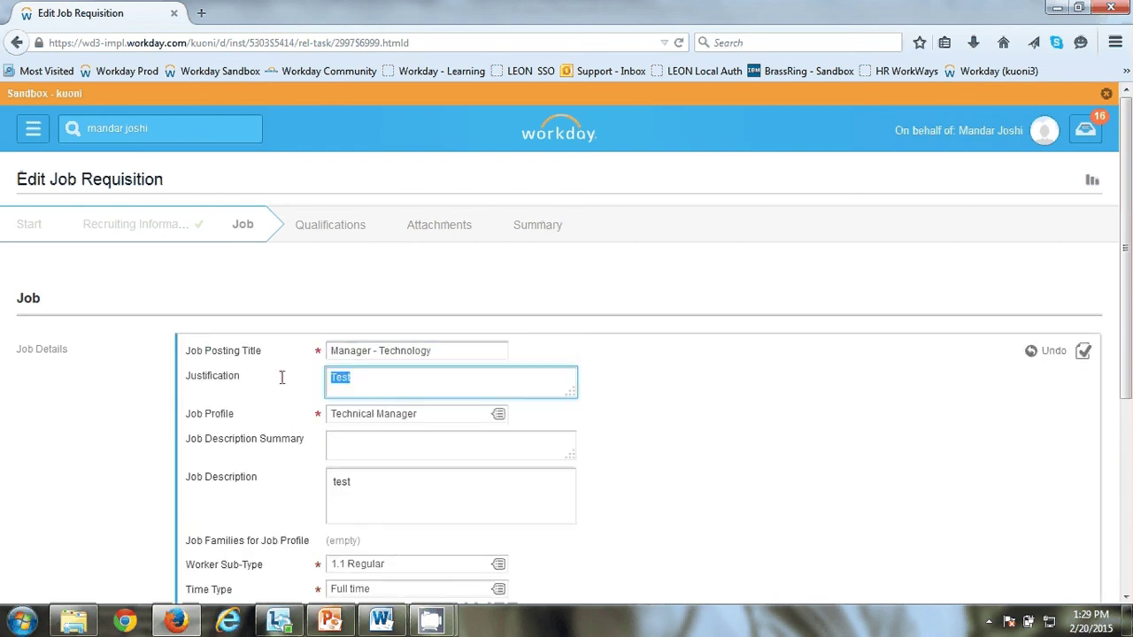
pyautogui.write('For supervision and ')
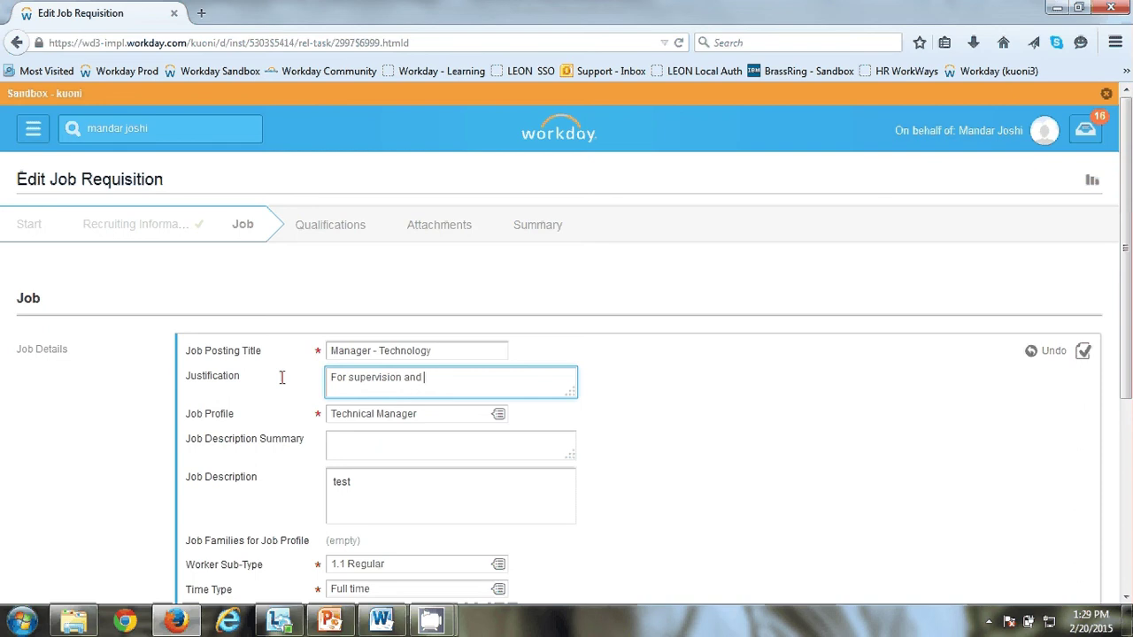
pyautogui.write('mgmt reporting')
# Step: Replace the Job Description with the same justification text and continue to Qualifications
pyautogui.press('Tab')
pyautogui.press('Tab')
pyautogui.press('Tab')
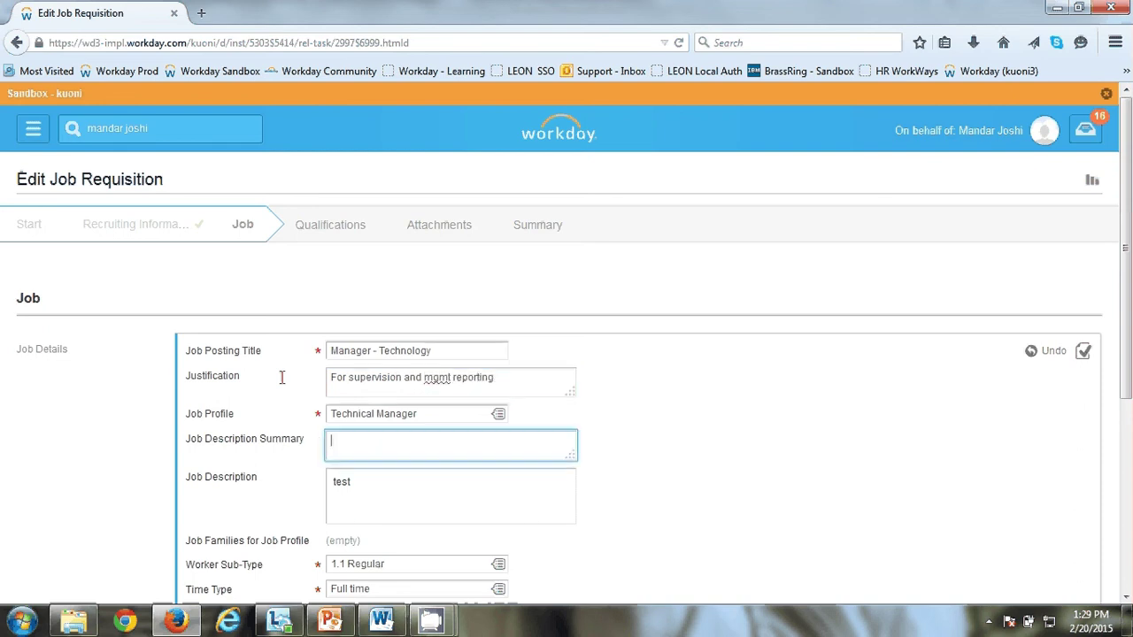
pyautogui.hotkey('ctrl', 'a')
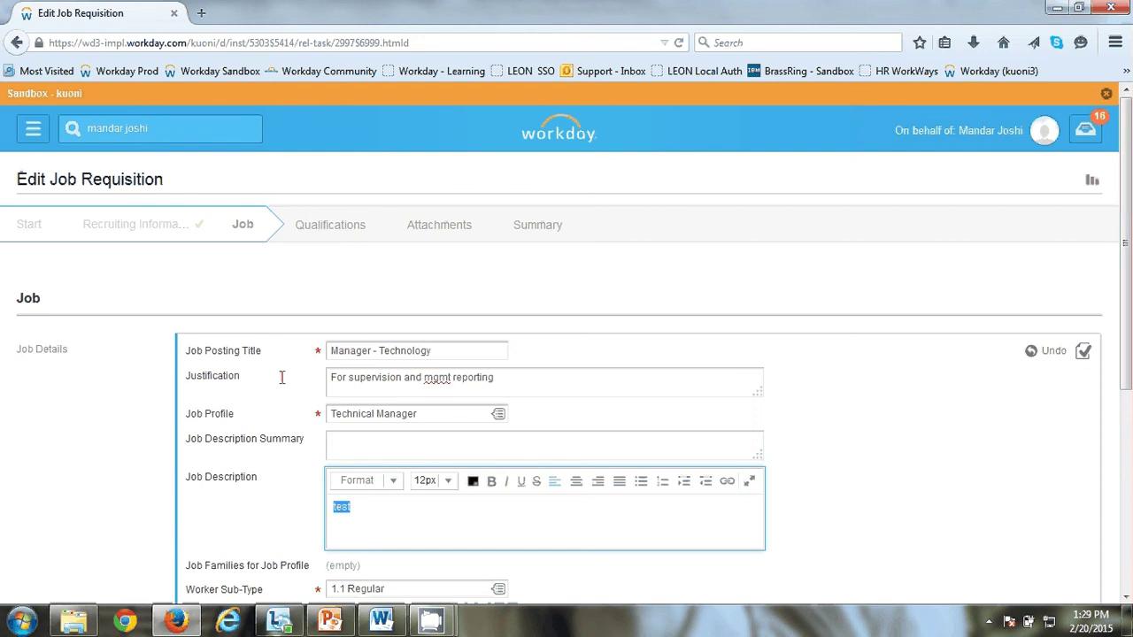
pyautogui.moveTo(522, 372); pyautogui.dragTo(244, 392)
pyautogui.hotkey('ctrl', 'c')
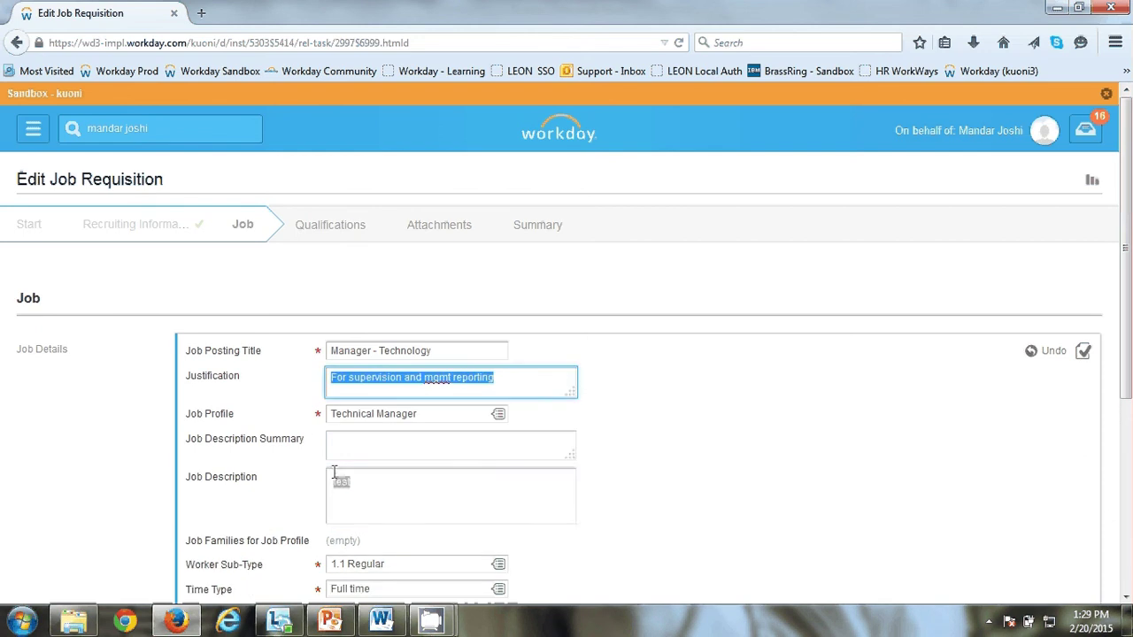
pyautogui.click(377, 489)
pyautogui.moveTo(377, 511); pyautogui.dragTo(260, 513)
pyautogui.hotkey('ctrl', 'v')
pyautogui.scroll(-4, 260, 511)
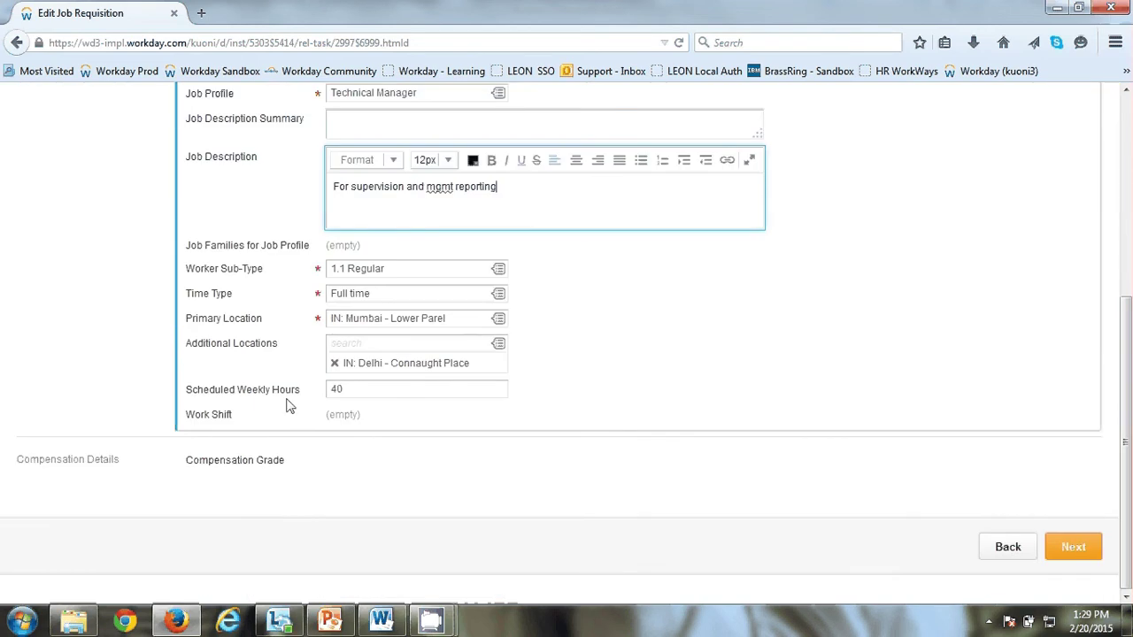
pyautogui.click(1085, 551)
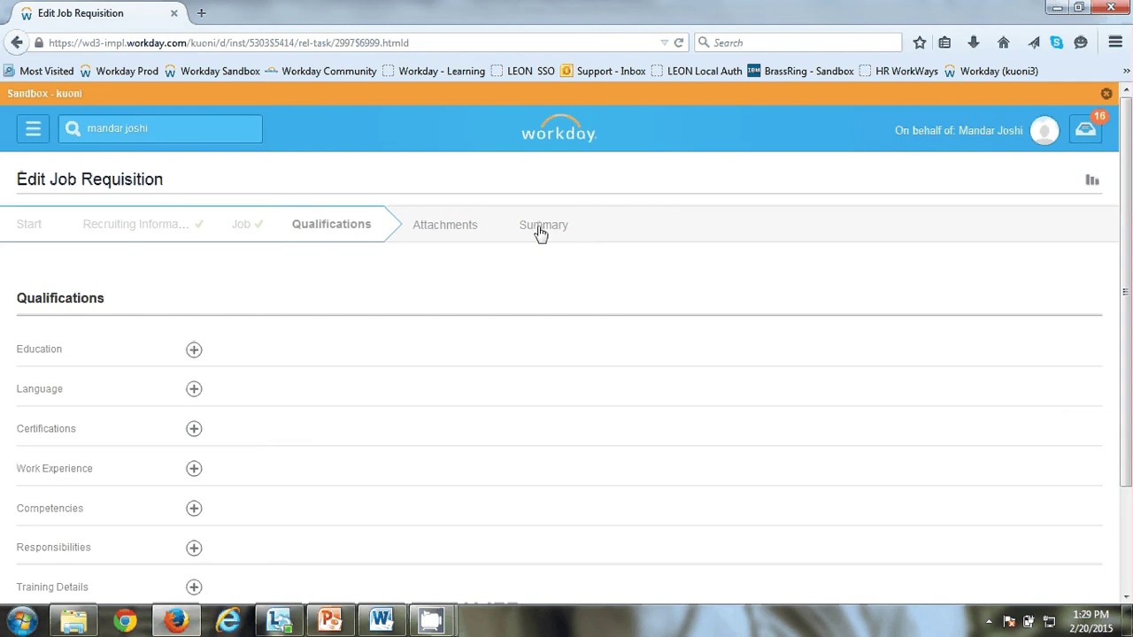
# Step: Review the R400755 summary showing the updated description and submit the edit
pyautogui.click(539, 231)
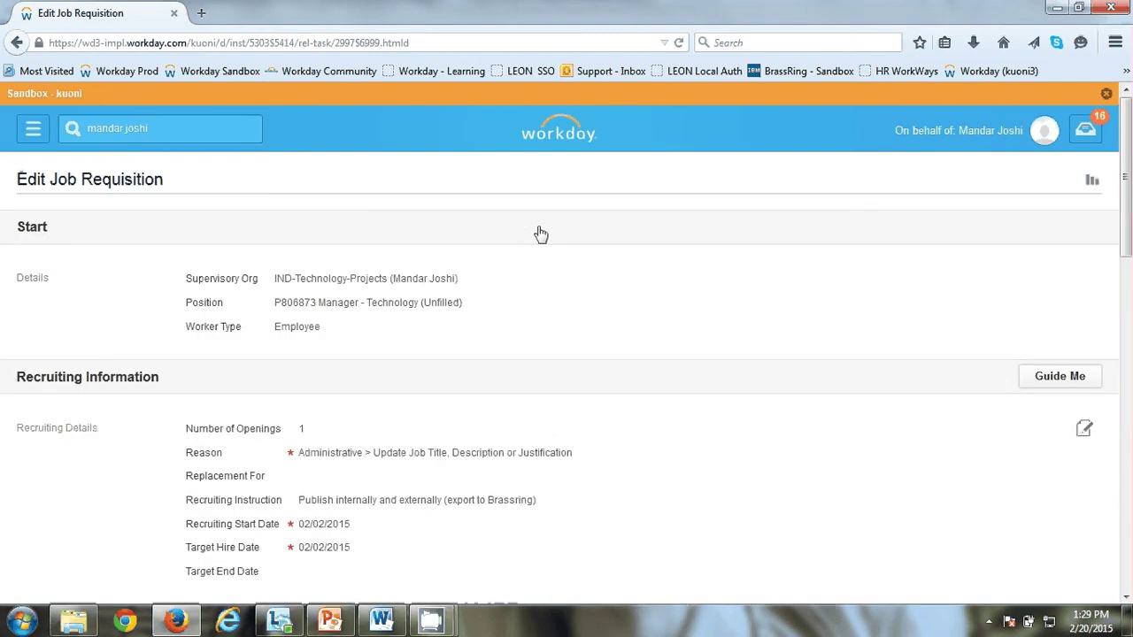
pyautogui.scroll(-8, 543, 235)
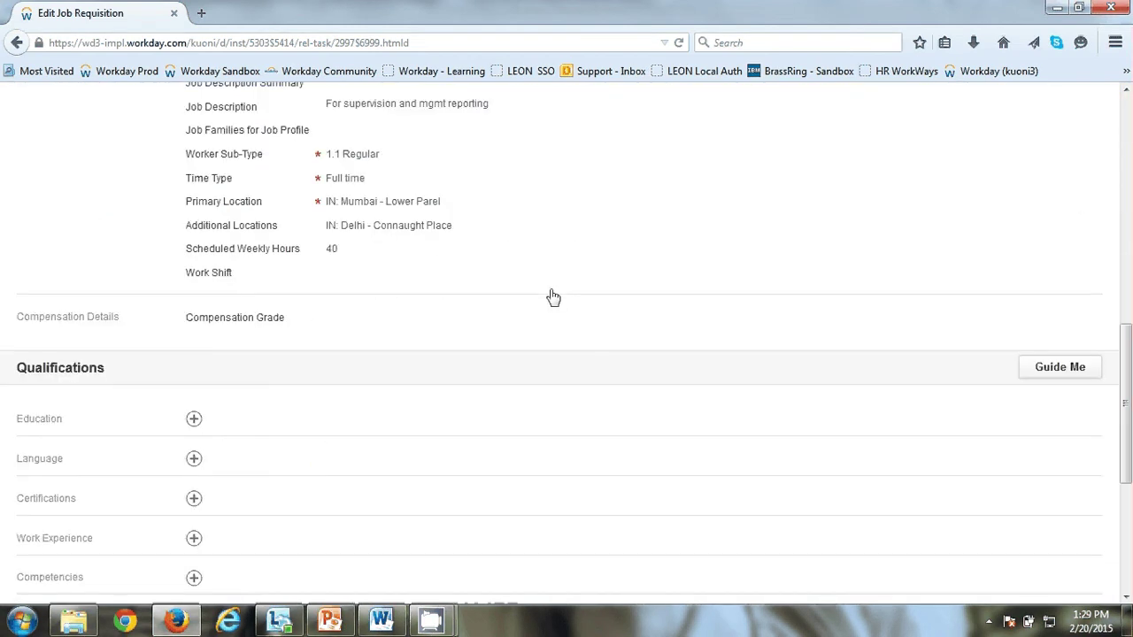
pyautogui.scroll(-5, 553, 297)
pyautogui.click(744, 551)
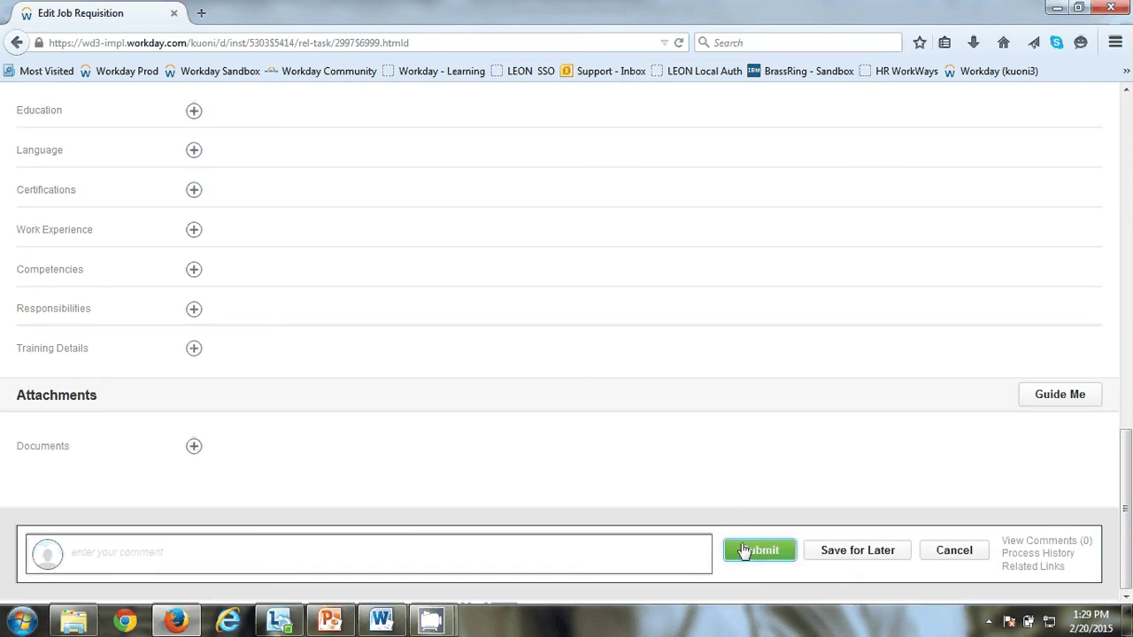